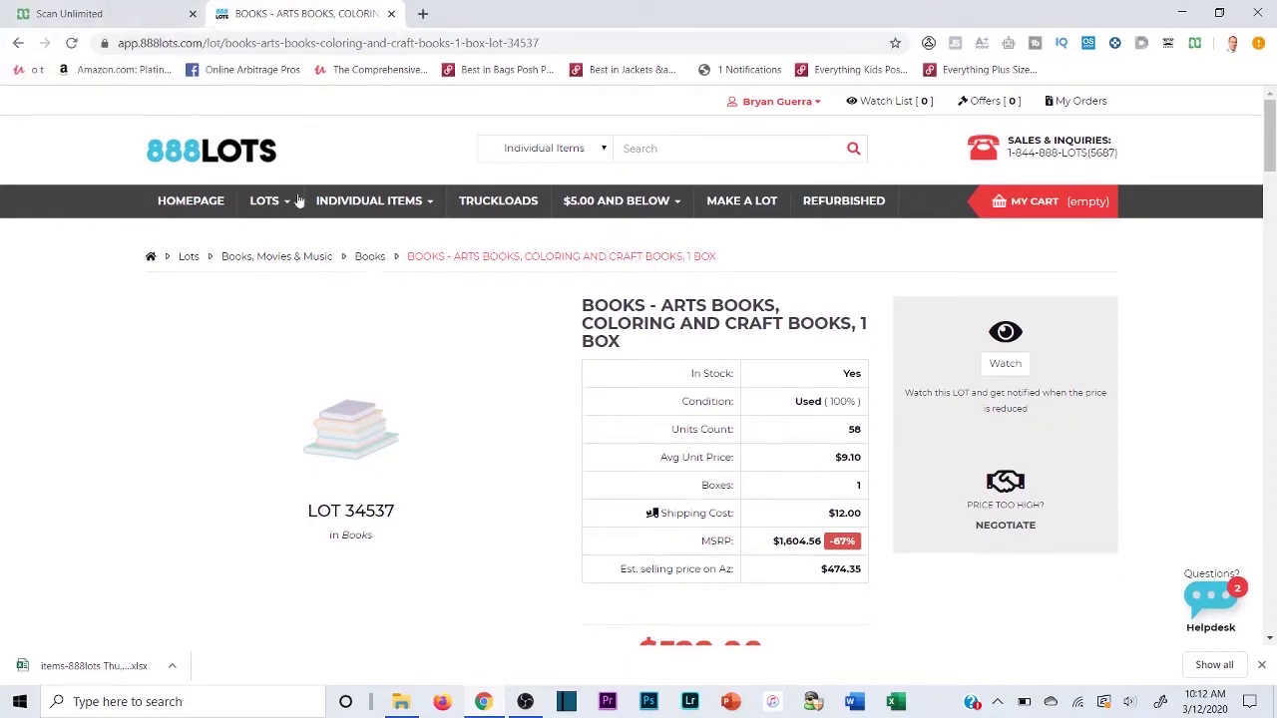
# Look over the "lot of books 1" scan in Scan Unlimited and browse the lot categories on the 888Lots site
pyautogui.click(168, 22)
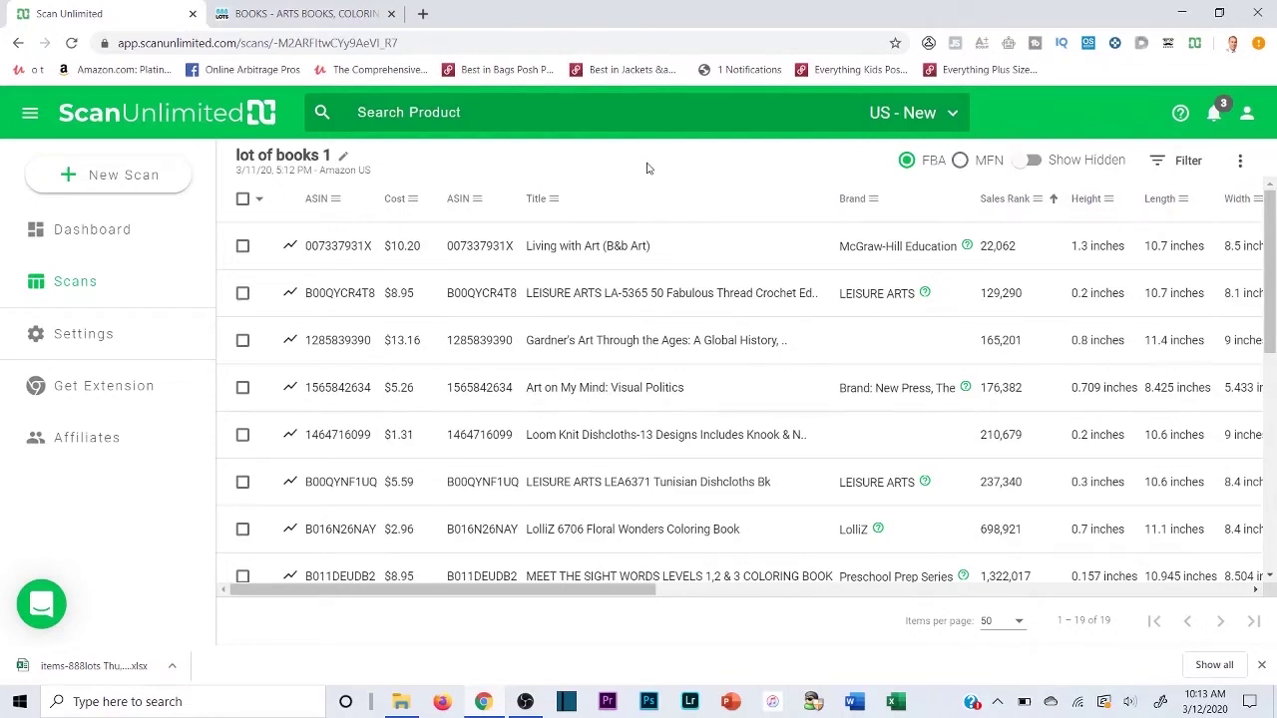
pyautogui.click(357, 12)
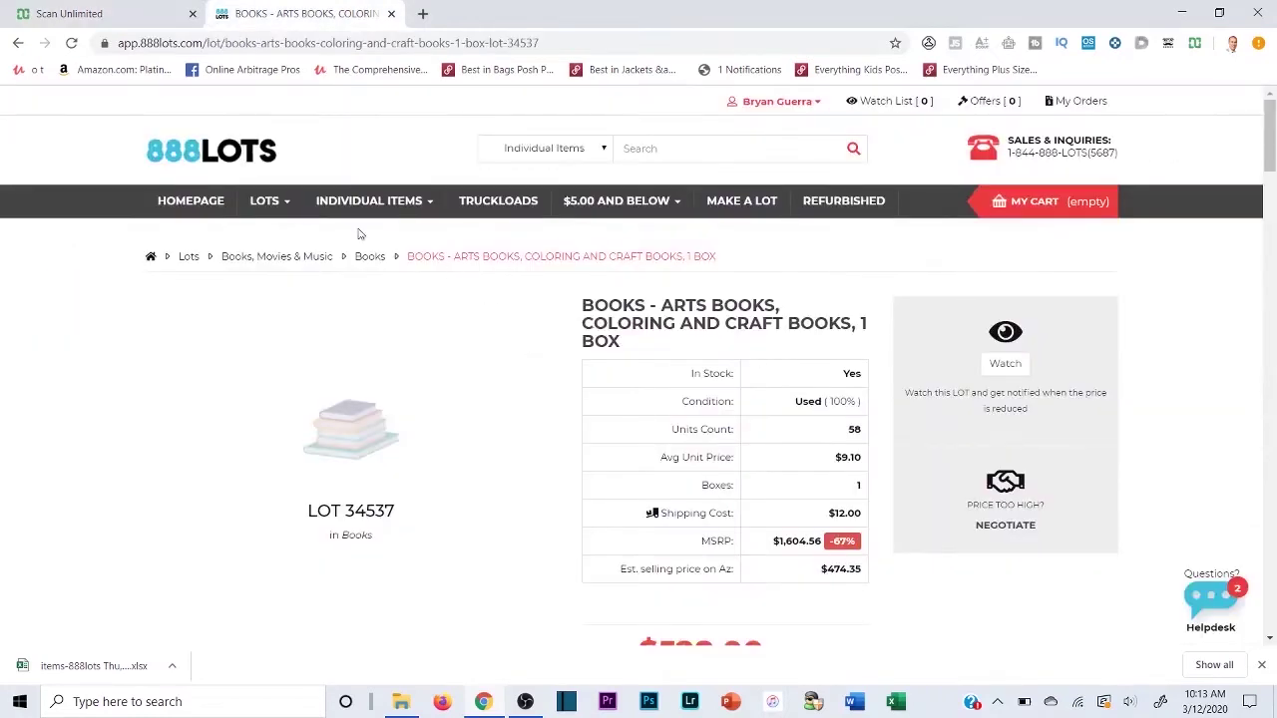
pyautogui.moveTo(267, 200)
pyautogui.scroll(-1, 425, 262)
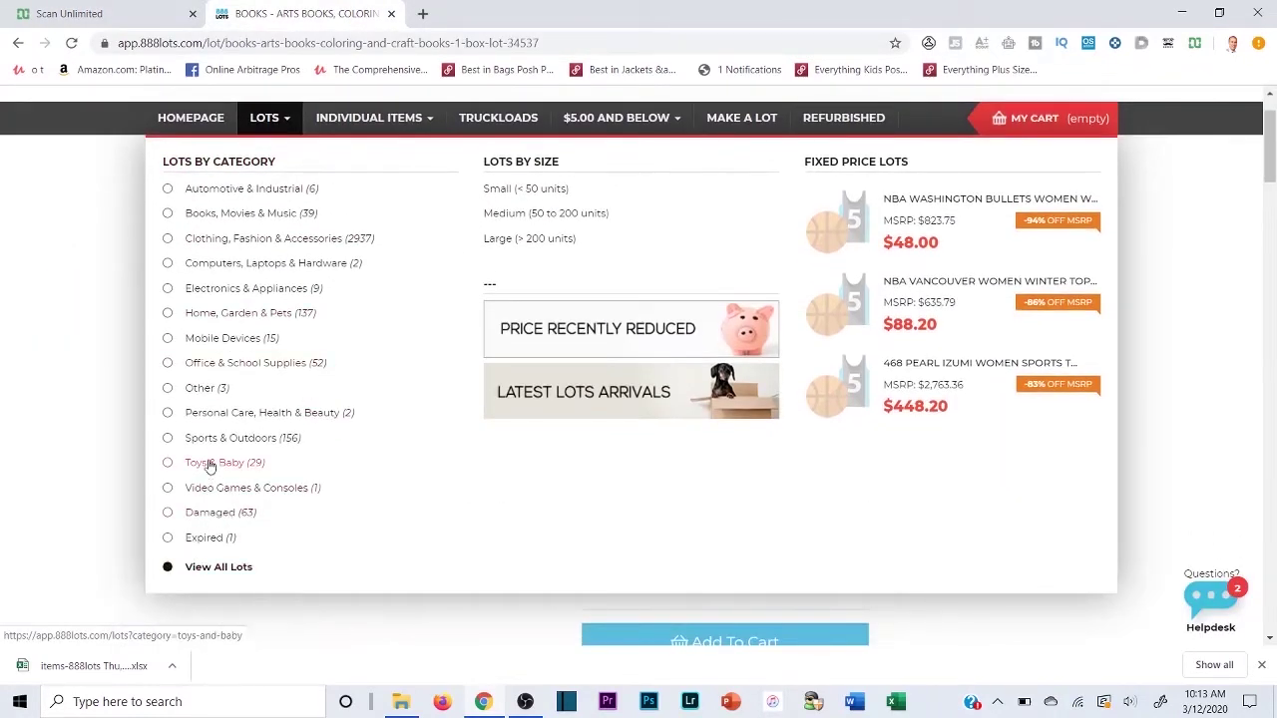
pyautogui.scroll(1, 240, 419)
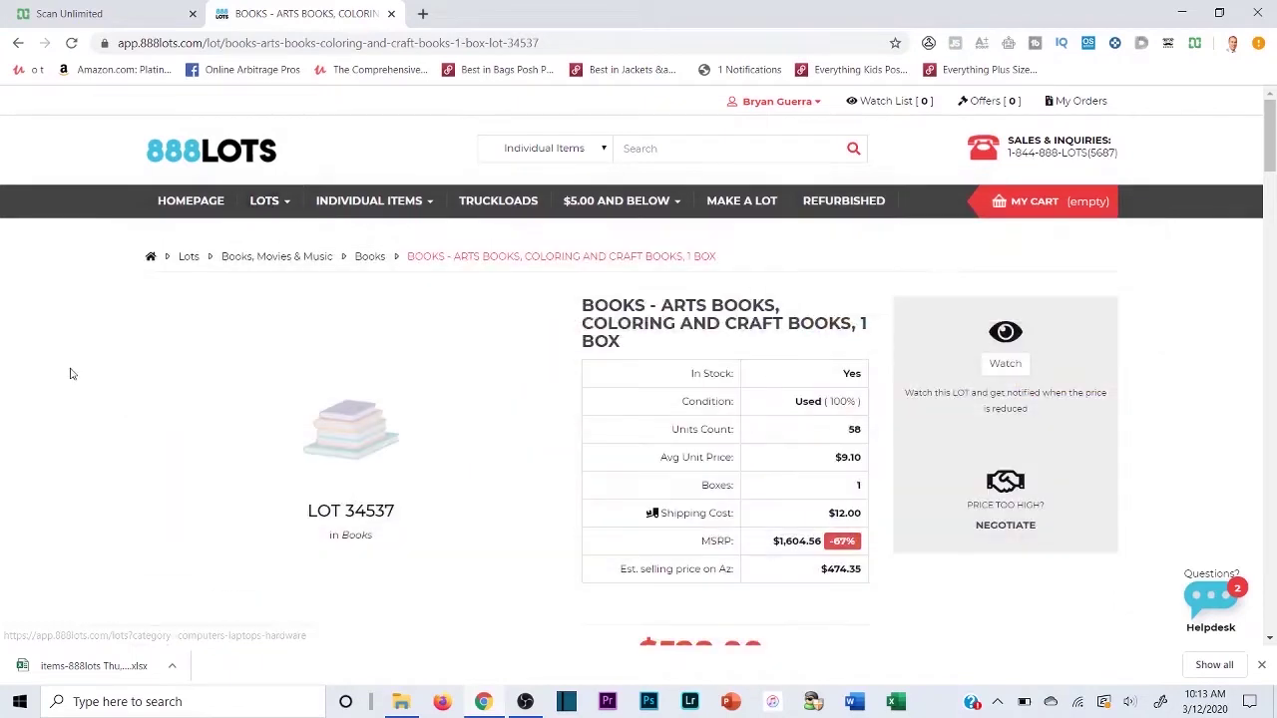
# Examine the arts, coloring and craft books lot's details, price and export formats, plus the other lots listed beneath it
pyautogui.scroll(-3, 953, 405)
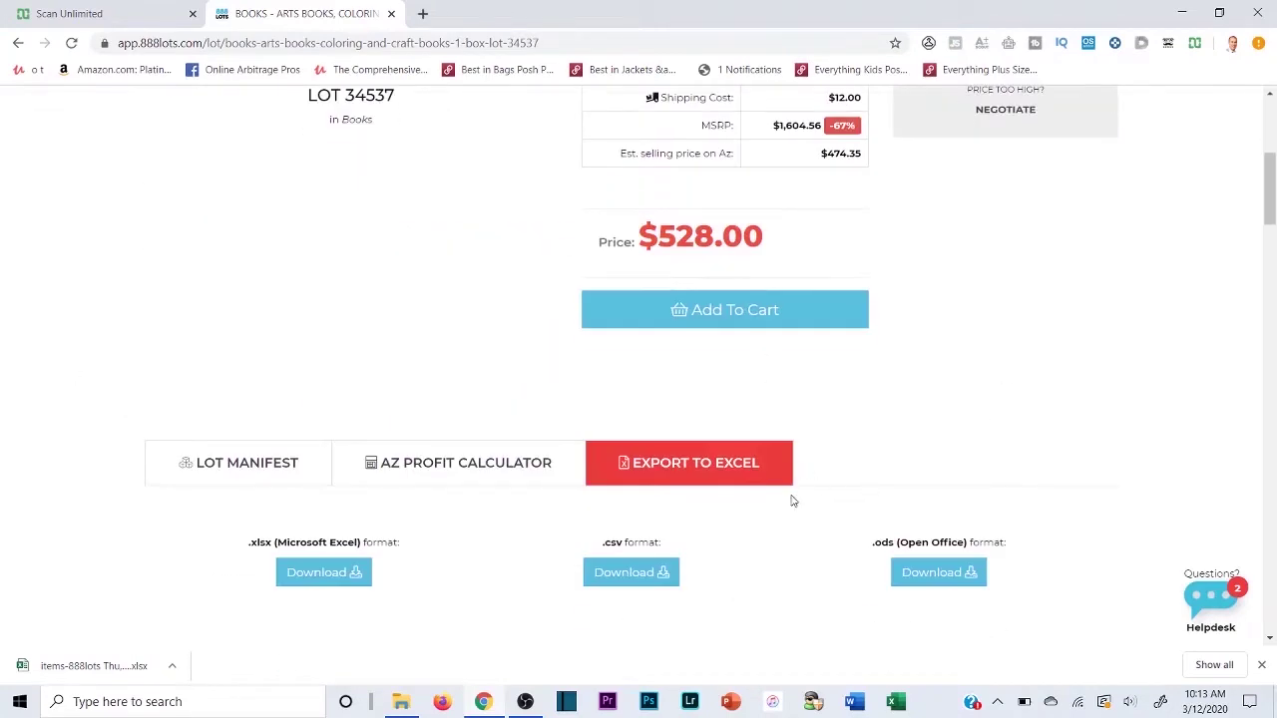
pyautogui.scroll(4, 381, 491)
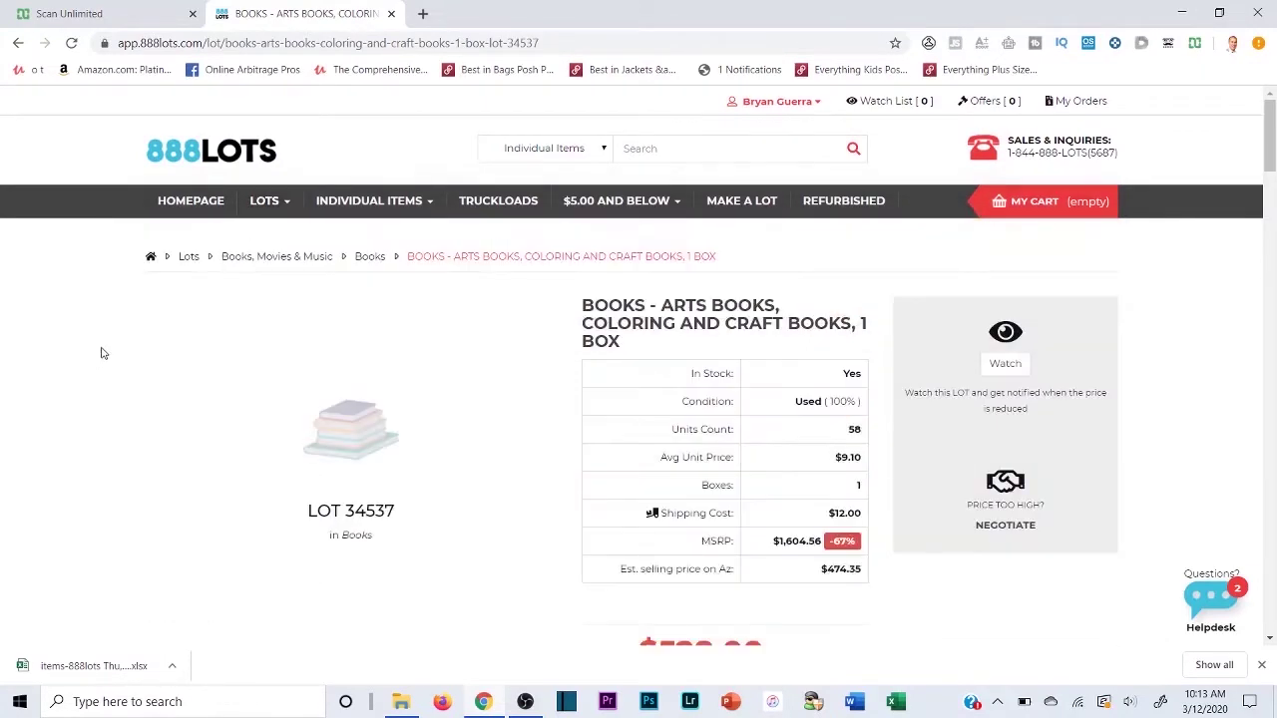
pyautogui.scroll(-4, 628, 450)
pyautogui.scroll(3, 598, 439)
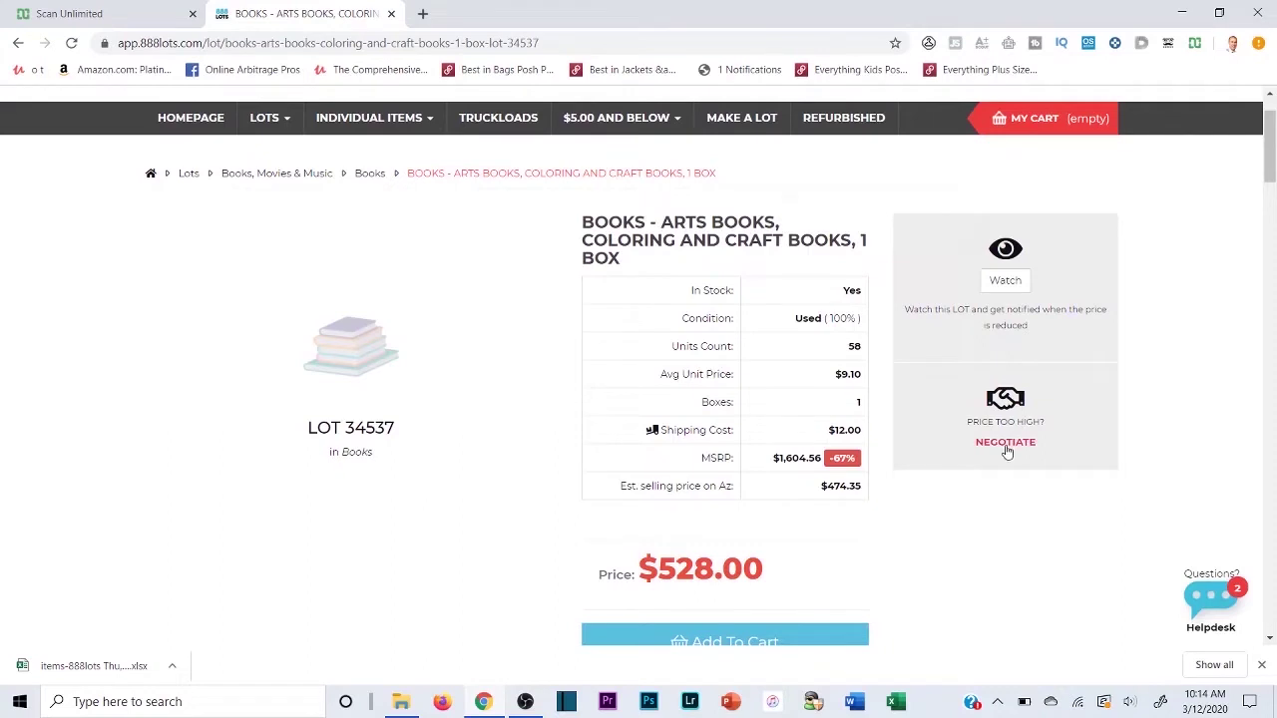
pyautogui.scroll(-2, 639, 424)
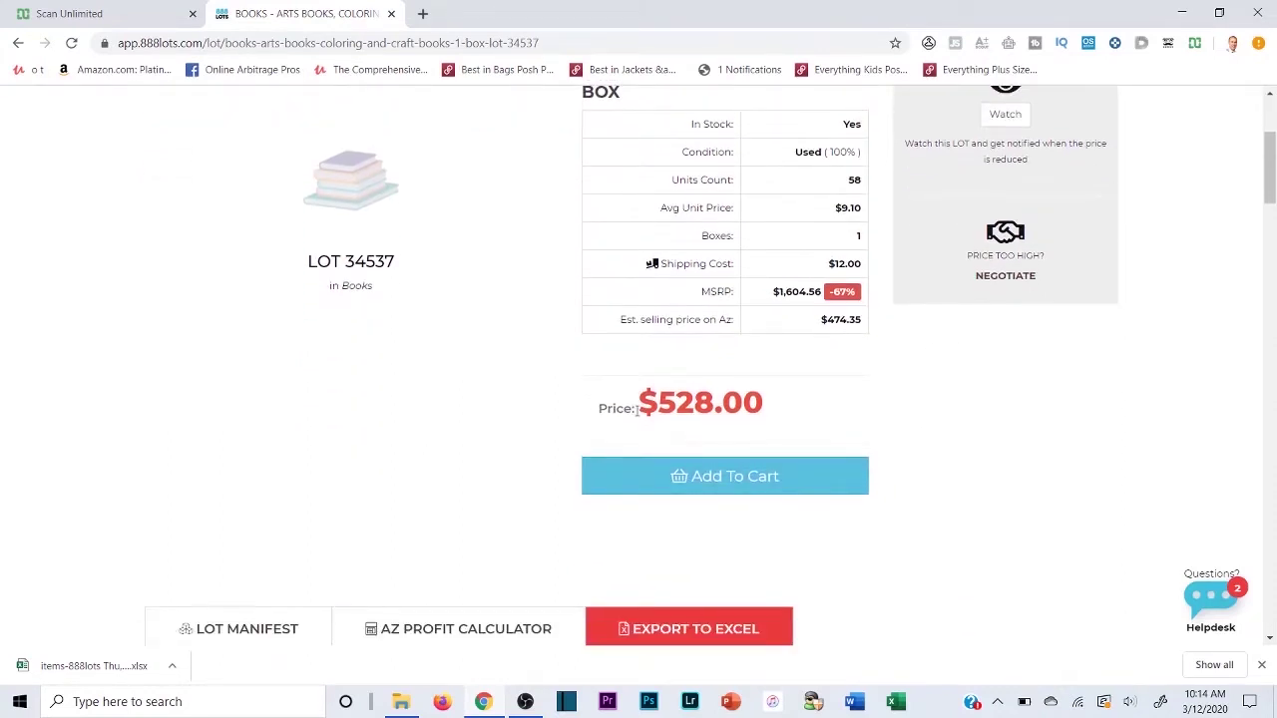
pyautogui.scroll(-10, 528, 470)
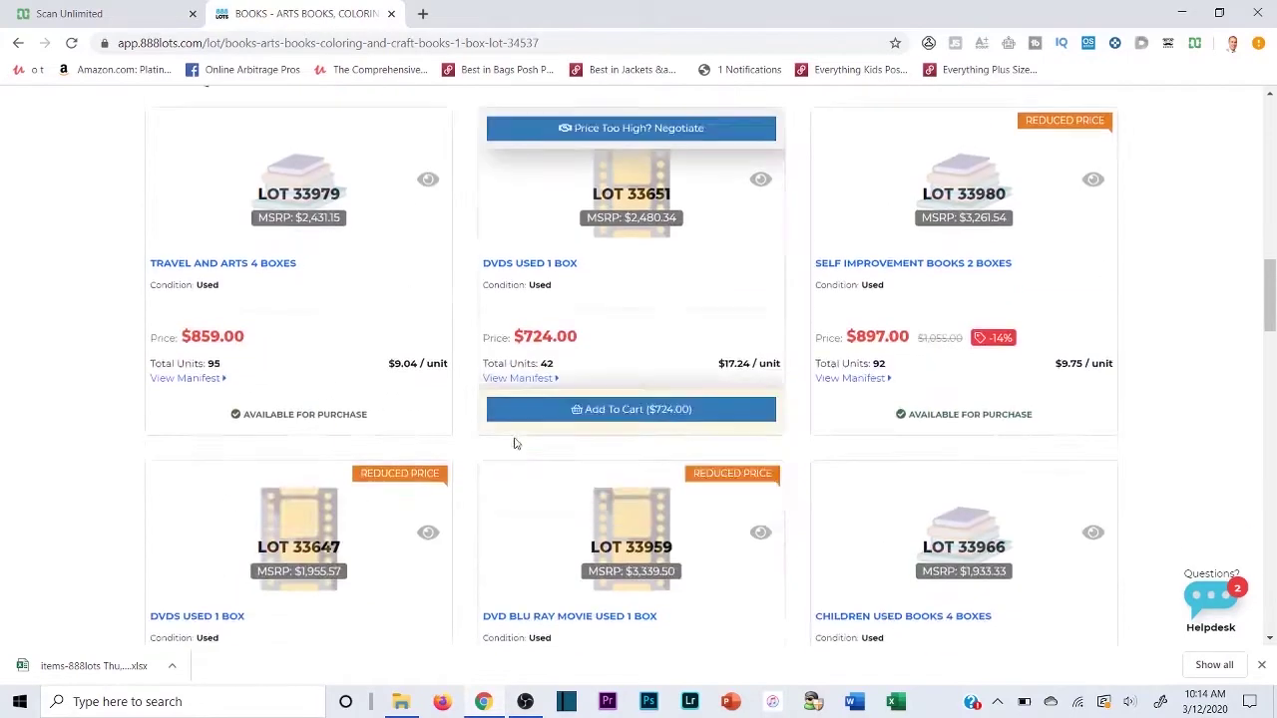
pyautogui.scroll(8, 516, 442)
pyautogui.scroll(5, 502, 403)
pyautogui.scroll(-4, 592, 359)
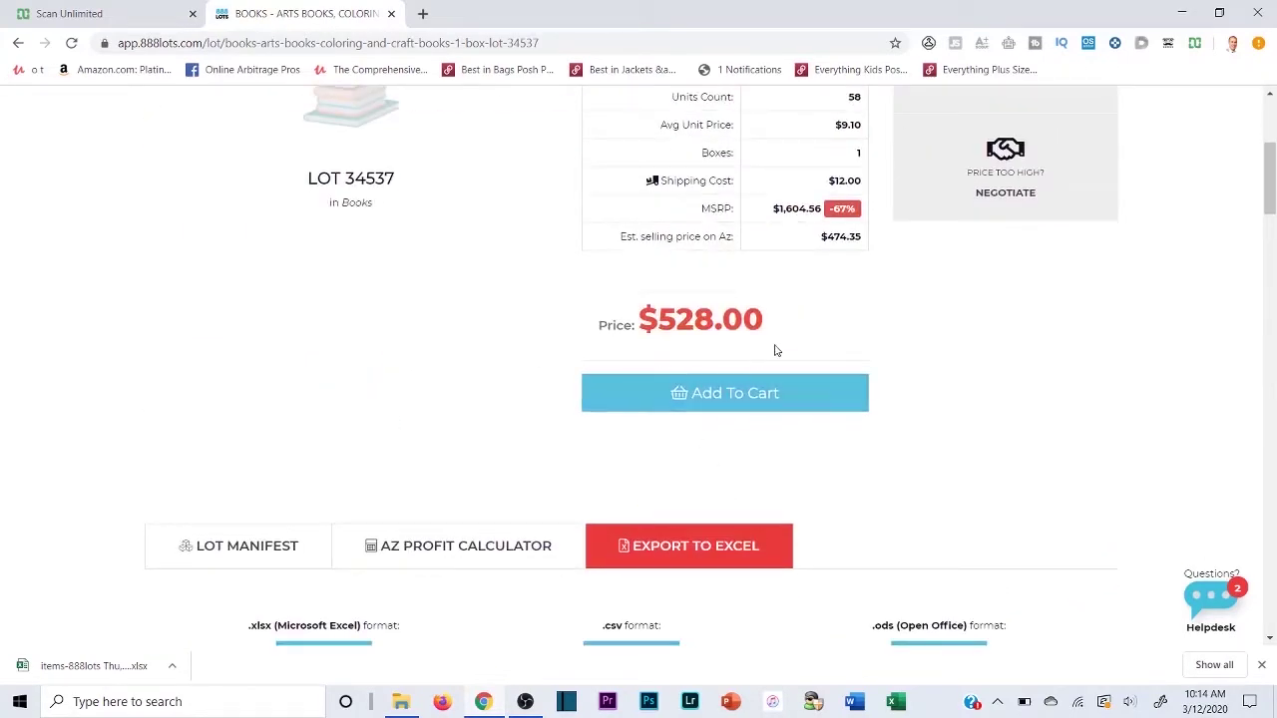
# Highlight the book lot's asking price on its listing to review it, and clear the selection
pyautogui.moveTo(778, 323); pyautogui.dragTo(631, 317)
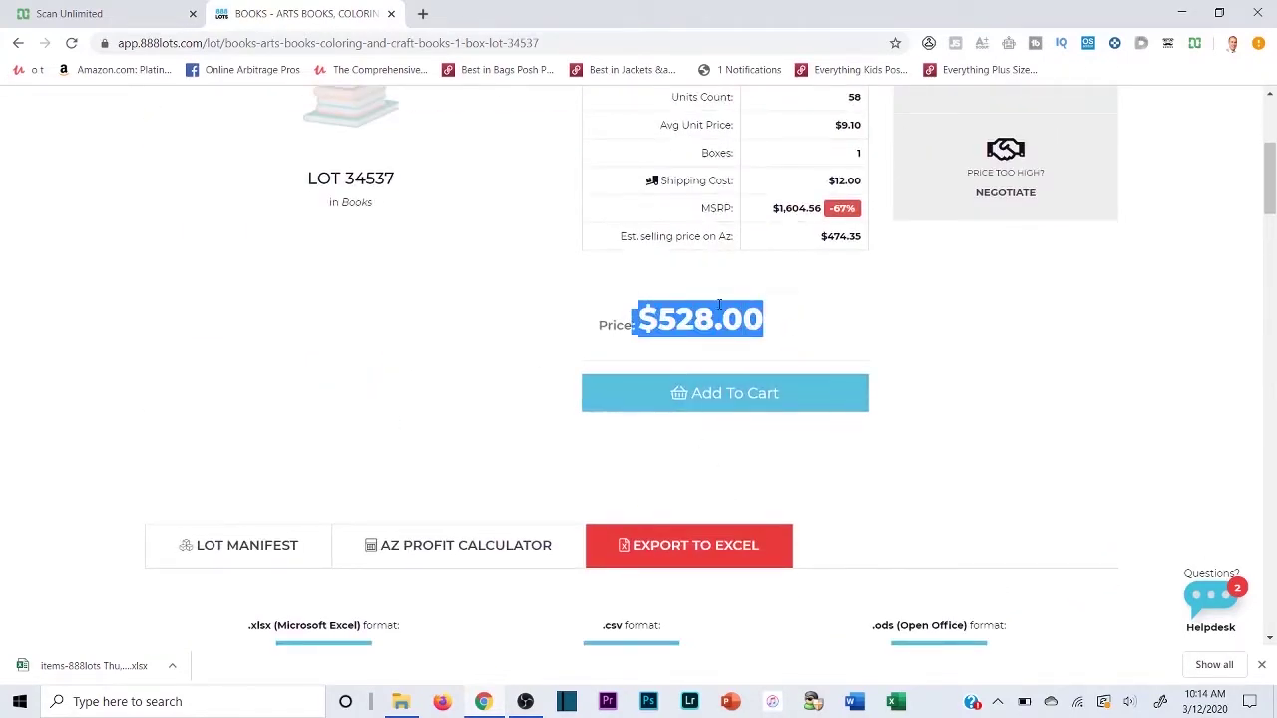
pyautogui.scroll(2, 726, 319)
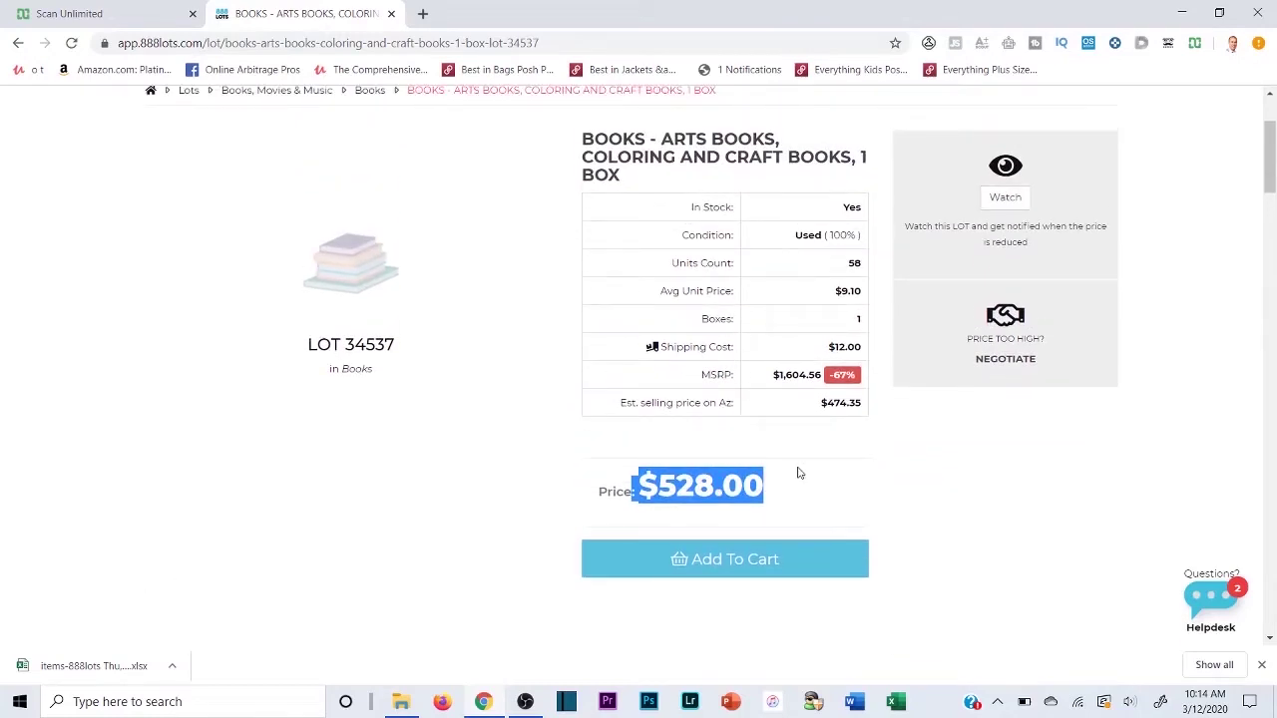
pyautogui.click(903, 469)
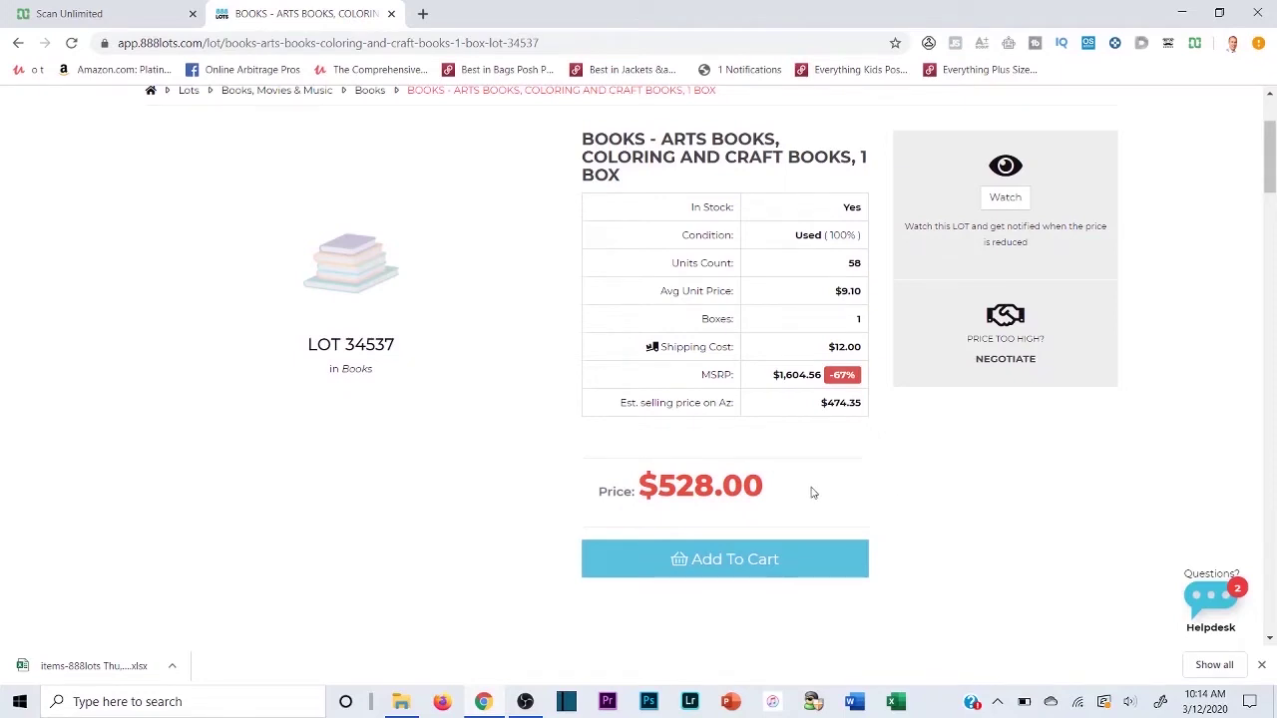
pyautogui.moveTo(801, 493); pyautogui.dragTo(637, 489)
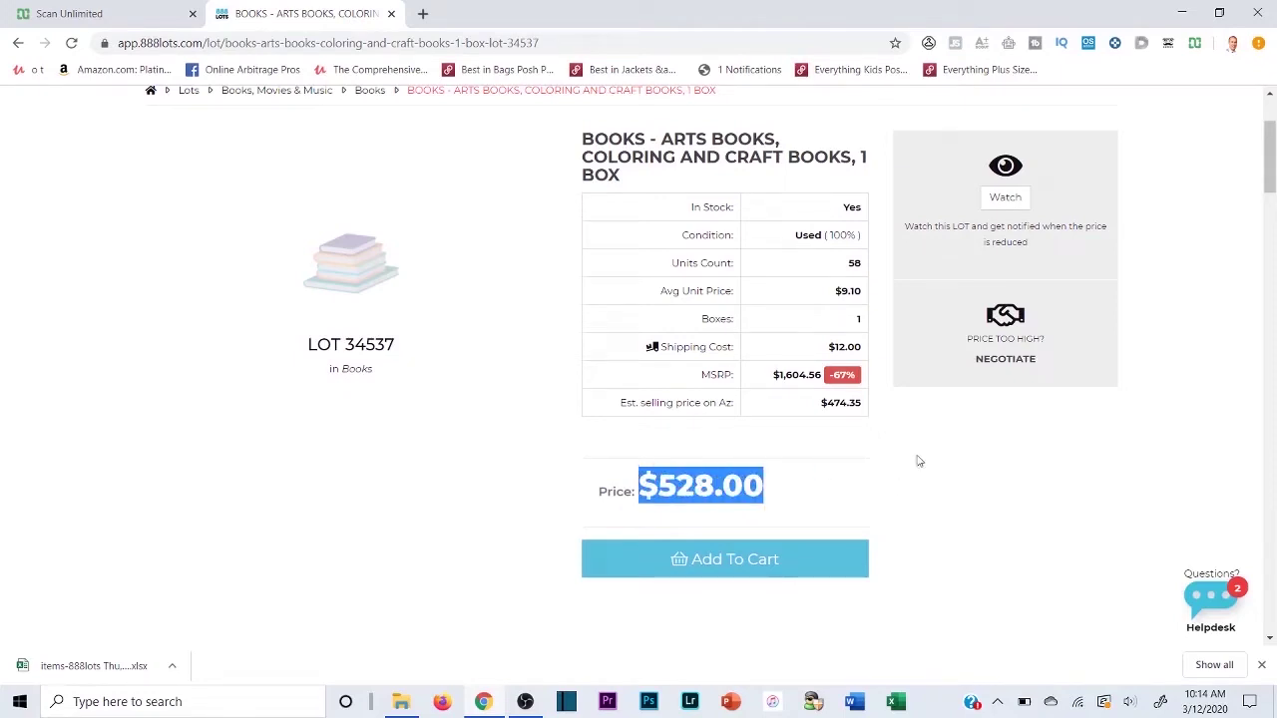
pyautogui.click(948, 441)
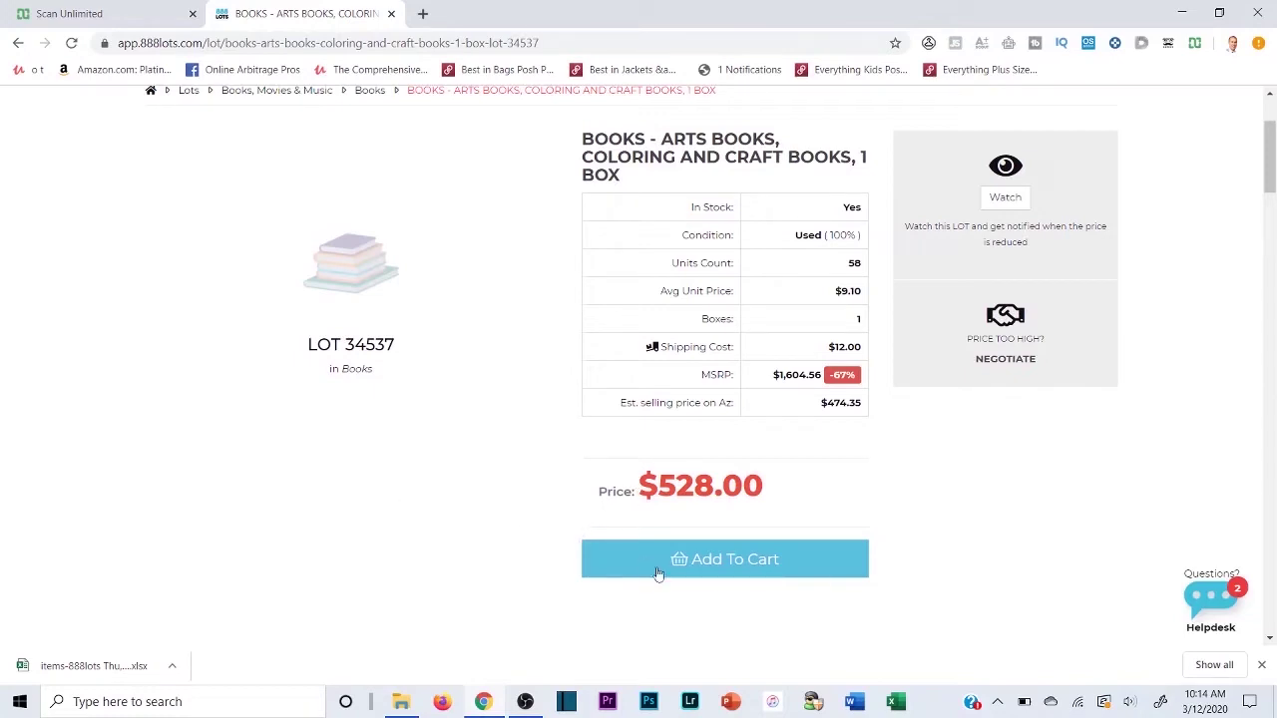
pyautogui.scroll(2, 705, 546)
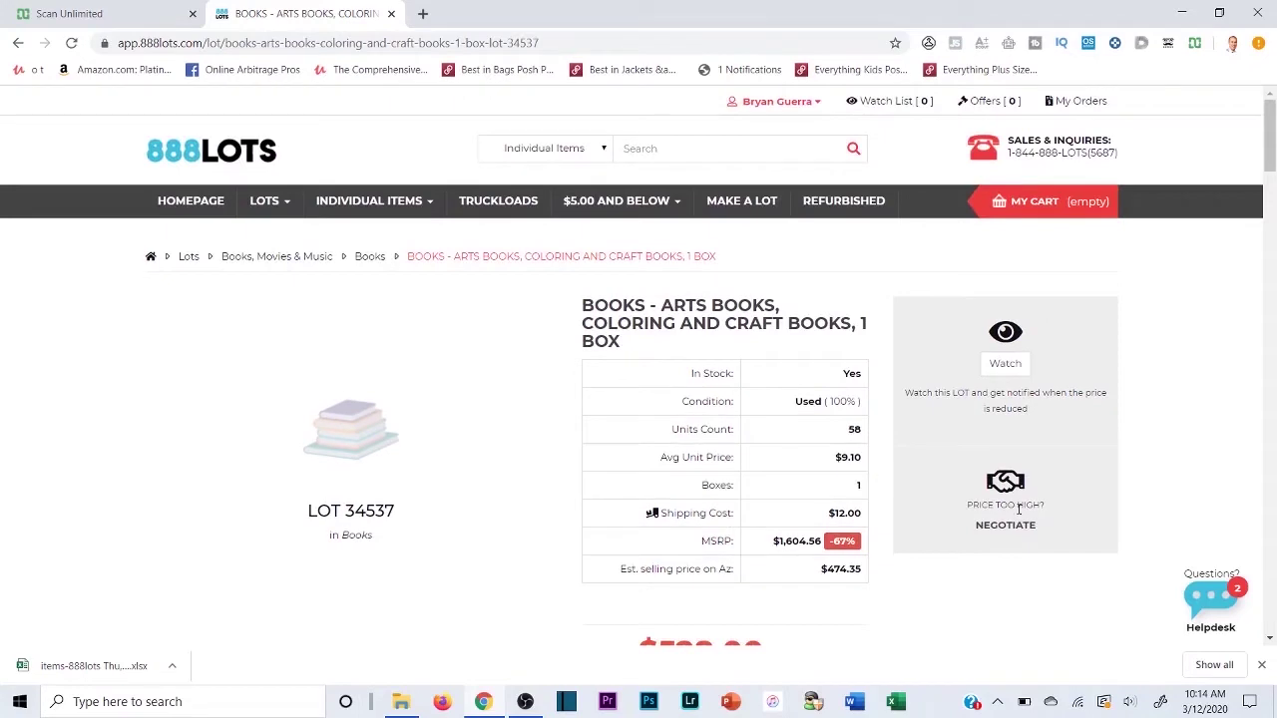
# Try an offer of 350 in the book lot's price negotiation form and close the form without submitting
pyautogui.scroll(-1, 1006, 484)
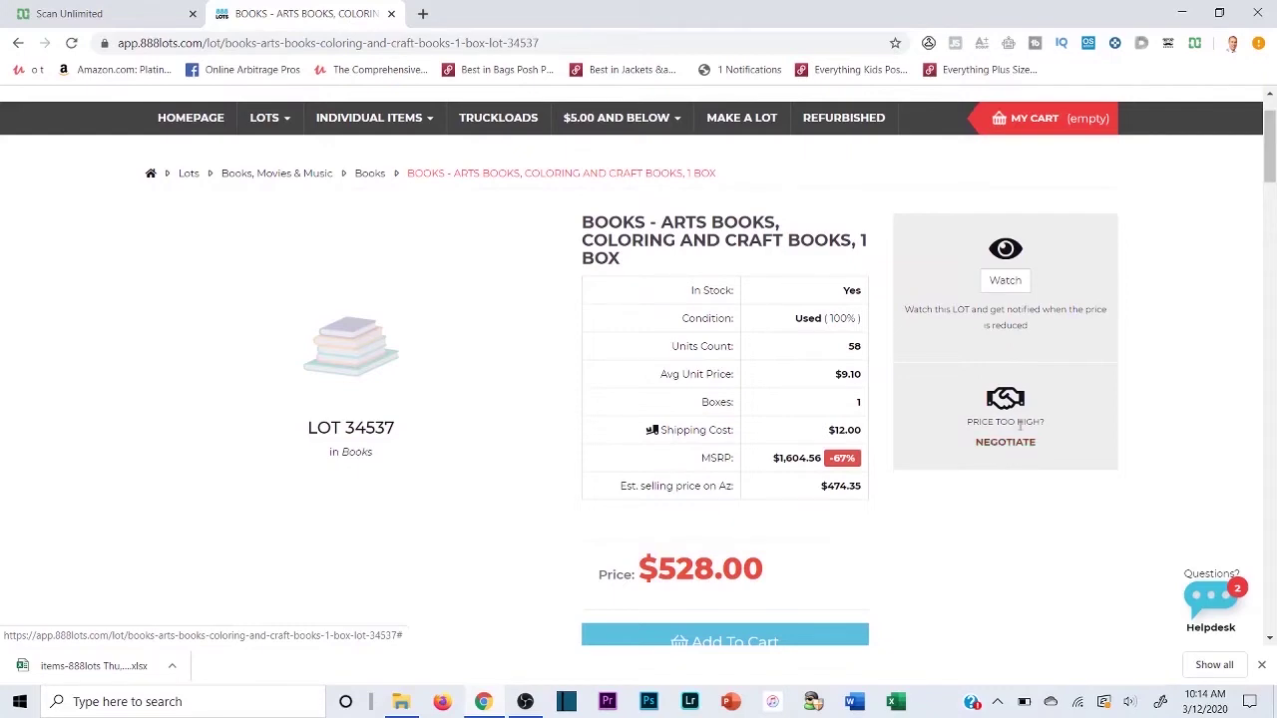
pyautogui.click(1004, 444)
pyautogui.click(813, 341)
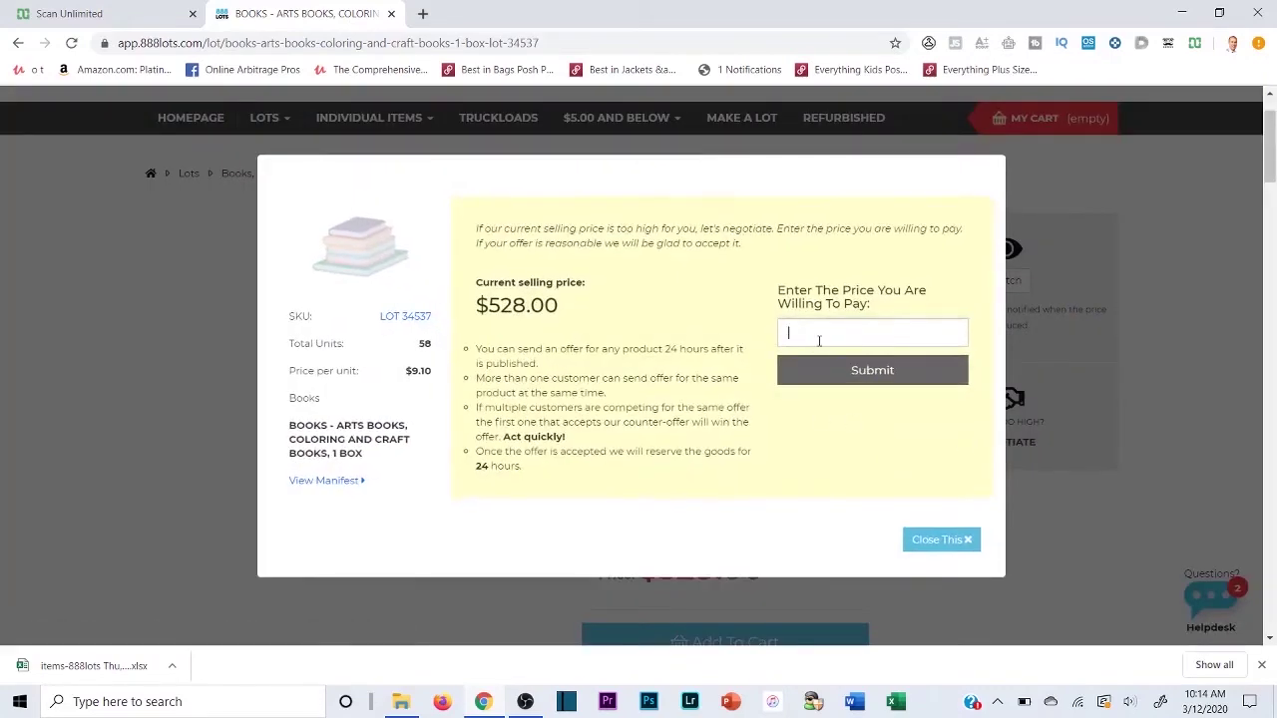
pyautogui.write('350')
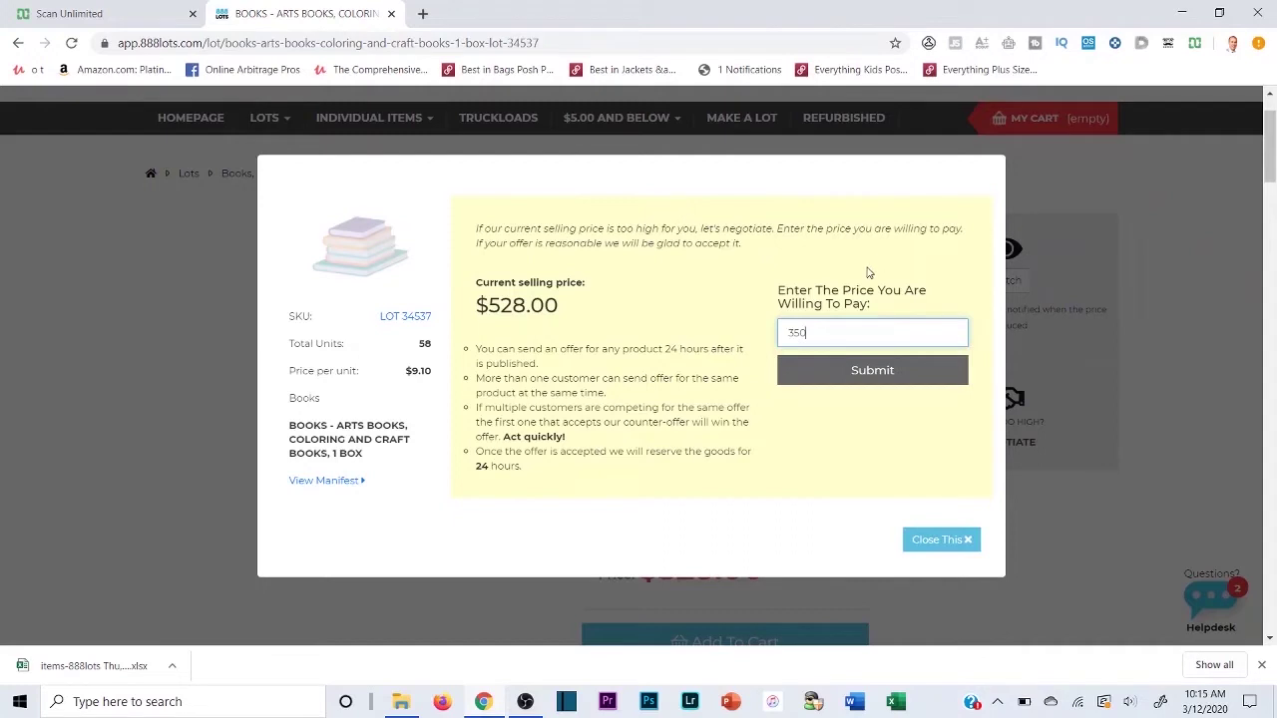
pyautogui.moveTo(858, 330); pyautogui.dragTo(766, 341)
pyautogui.click(1121, 401)
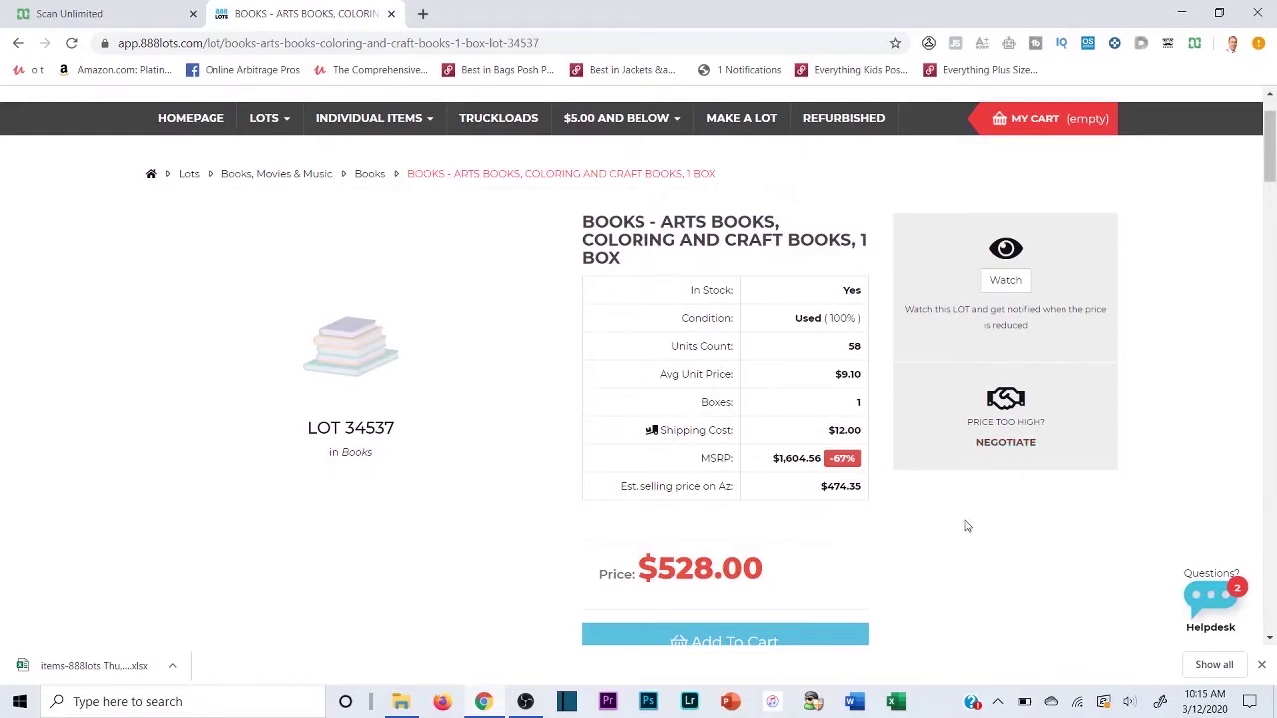
# Reopen the book lot's negotiation form to review the offer terms and close it
pyautogui.scroll(-1, 1029, 506)
pyautogui.scroll(1, 1028, 506)
pyautogui.click(998, 441)
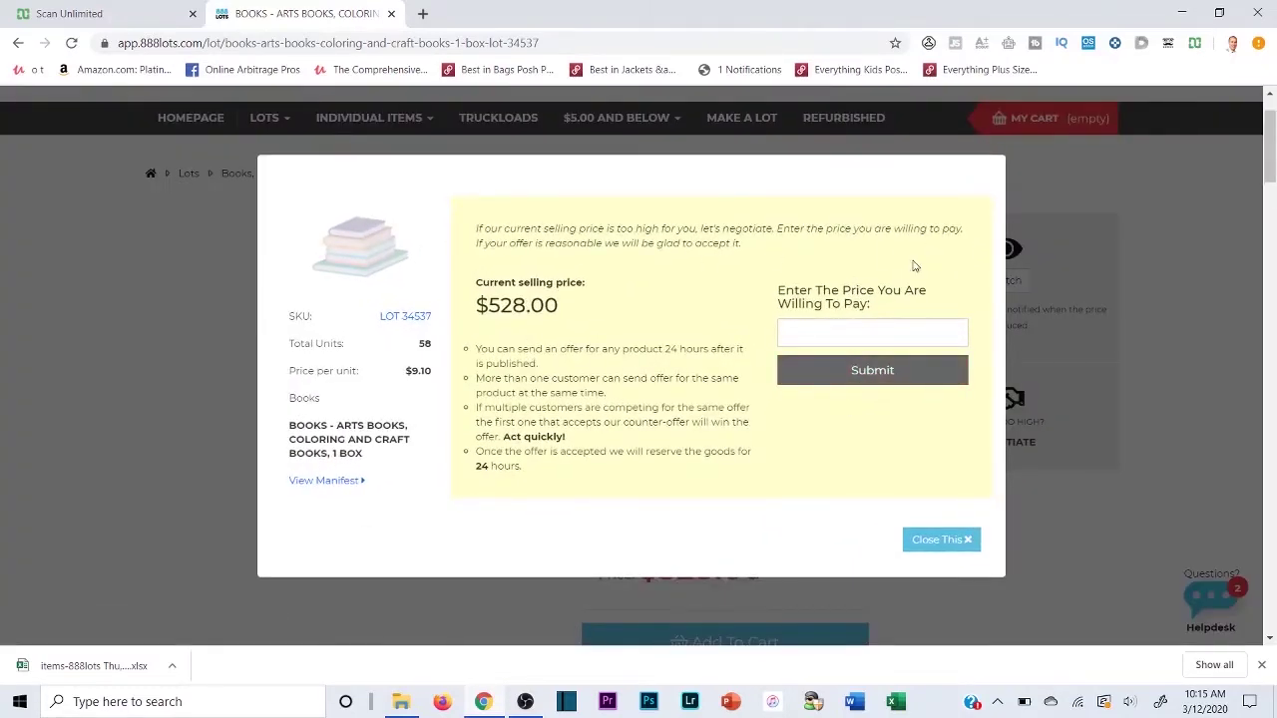
pyautogui.click(1193, 304)
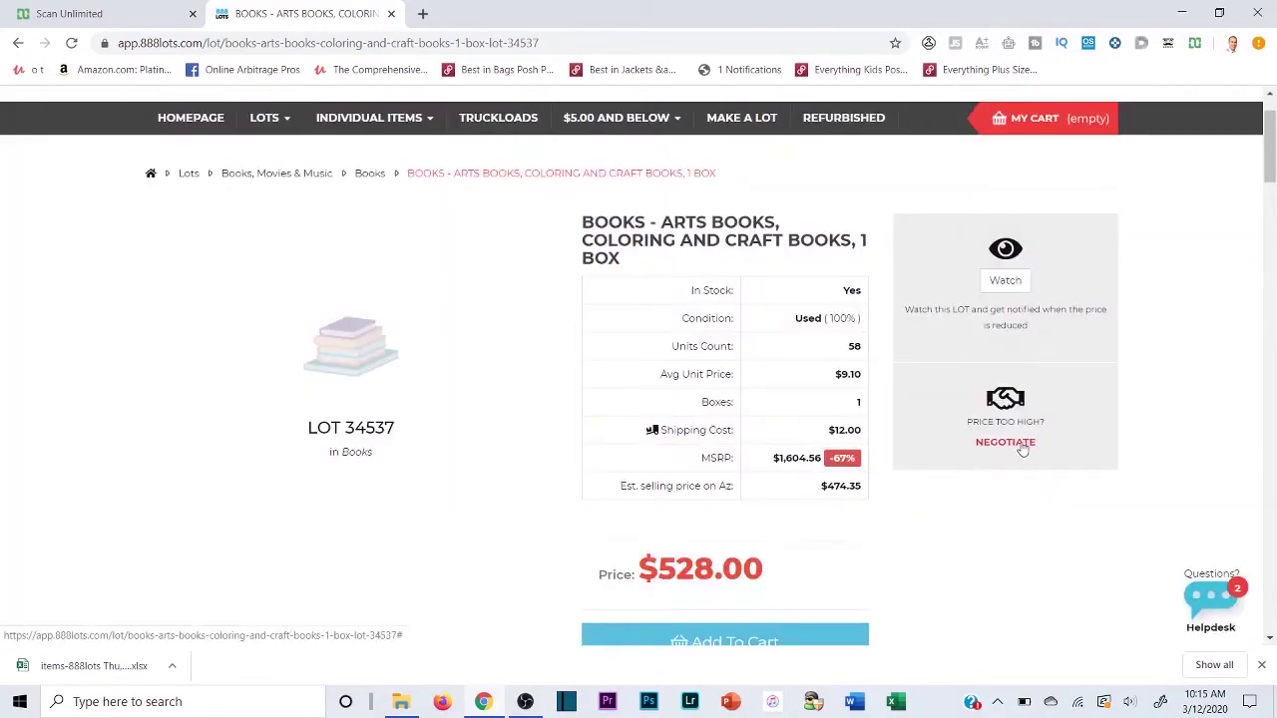
# Open the book lot's manifest and examine its items, quantities, unit prices and third-party marketplace data
pyautogui.scroll(-4, 1013, 451)
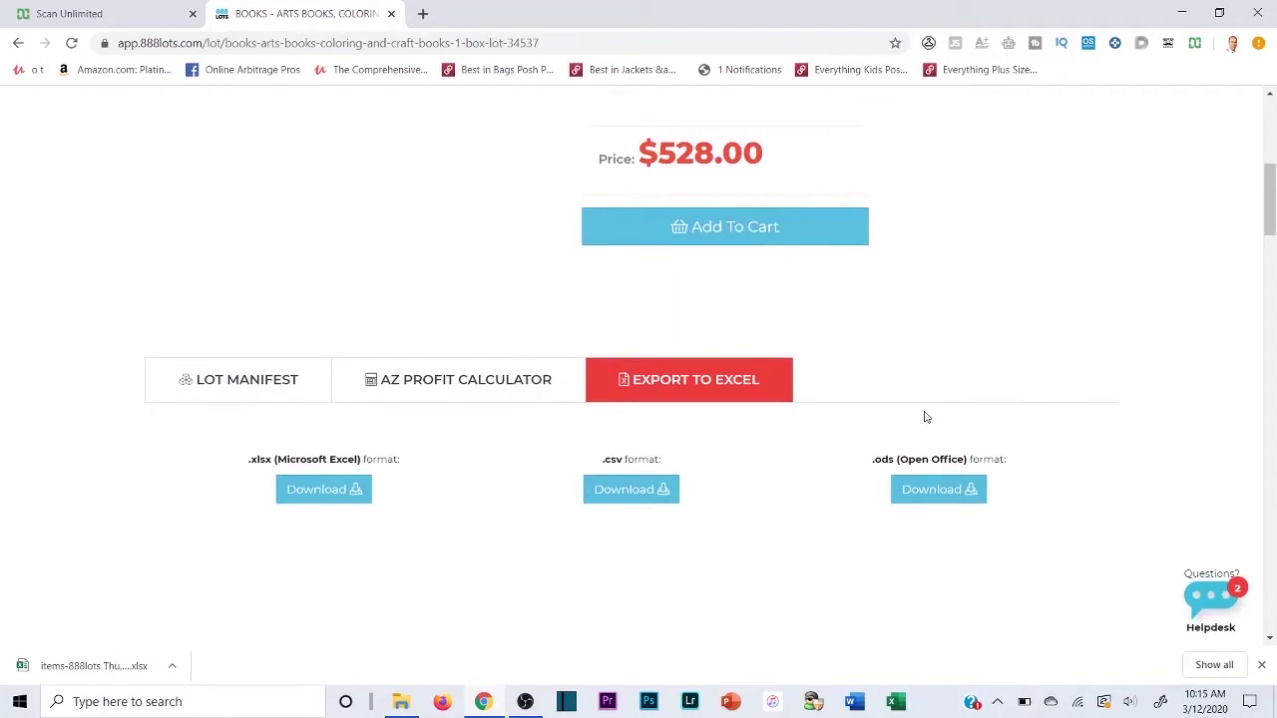
pyautogui.scroll(5, 473, 256)
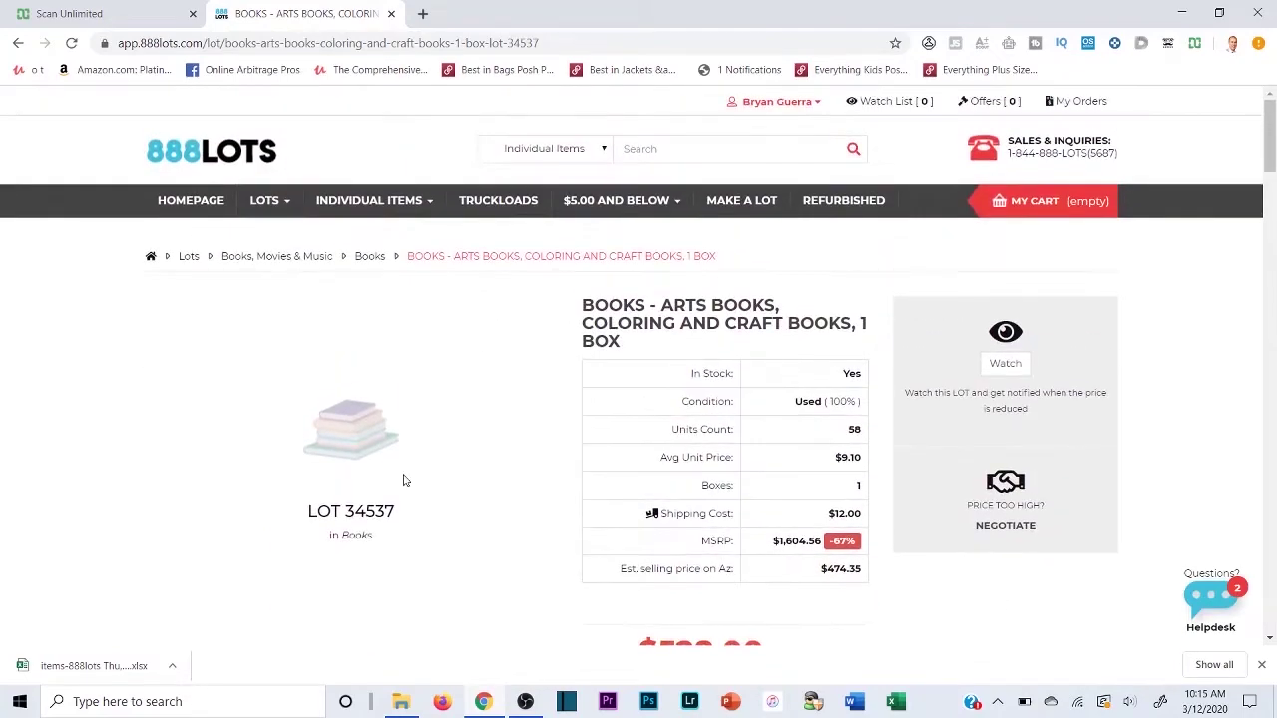
pyautogui.scroll(-3, 403, 481)
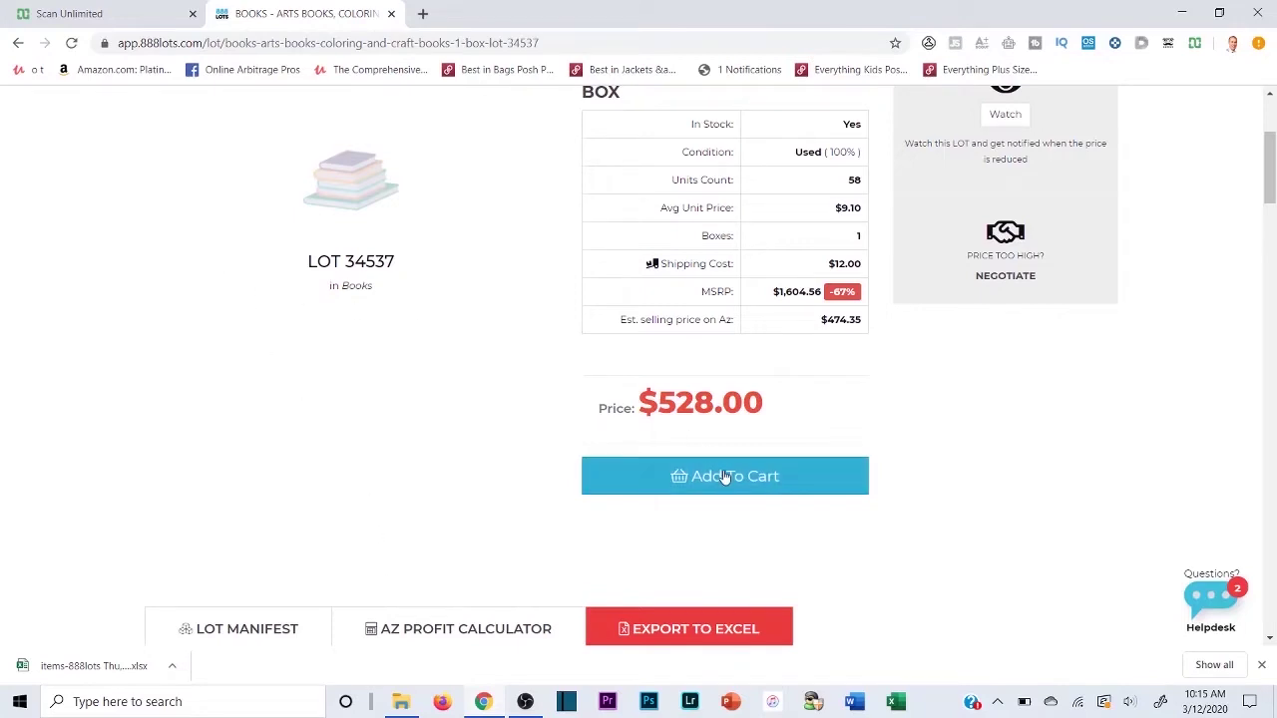
pyautogui.scroll(-3, 713, 454)
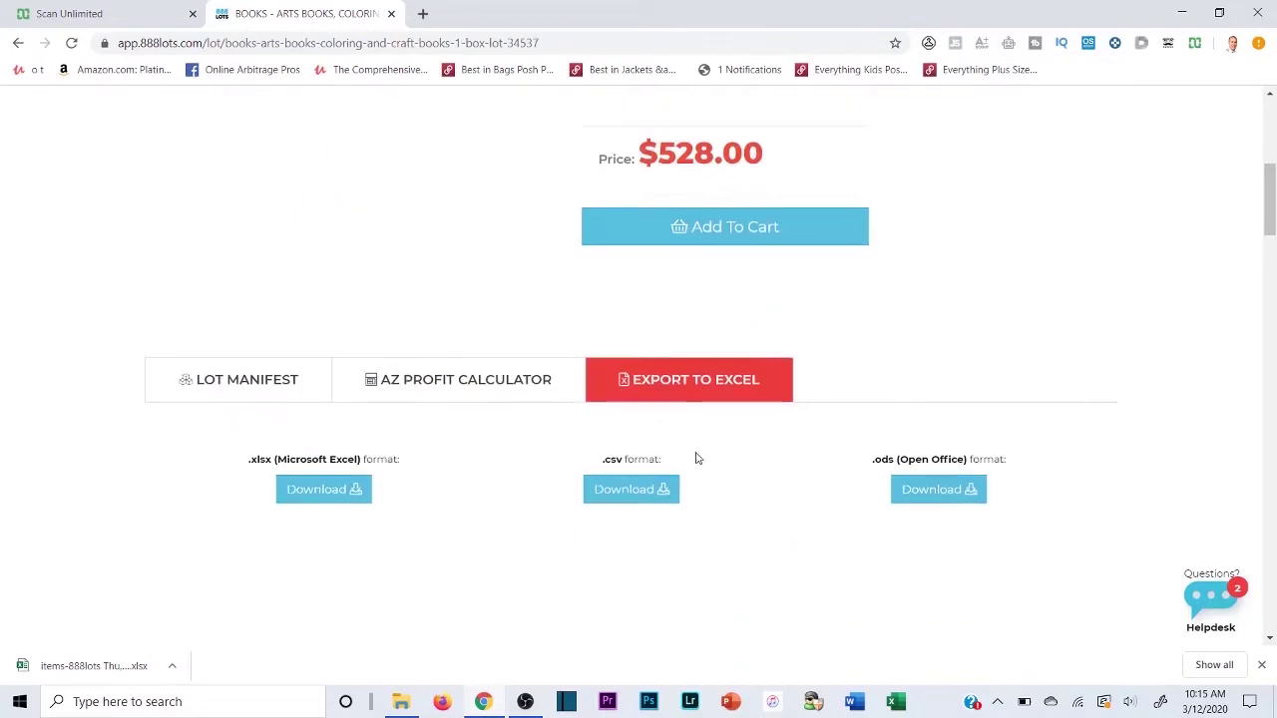
pyautogui.click(256, 394)
pyautogui.scroll(-3, 540, 486)
pyautogui.scroll(-3, 539, 486)
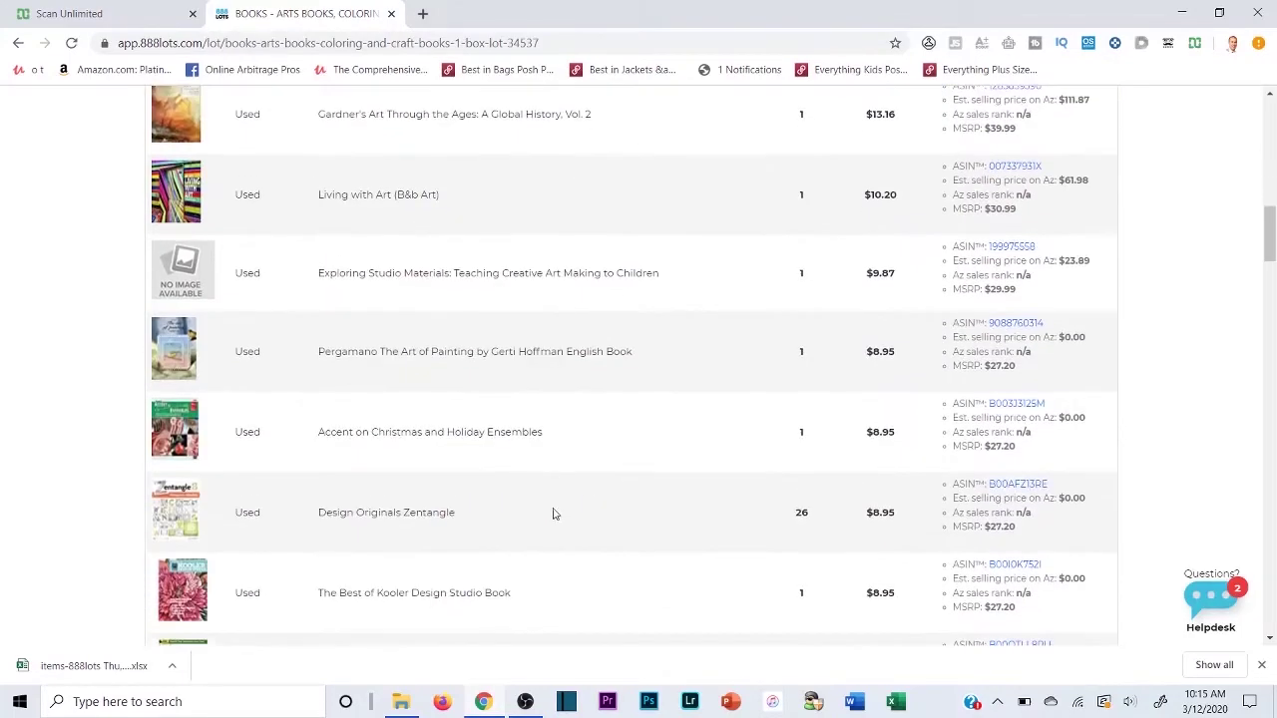
pyautogui.scroll(7, 553, 516)
pyautogui.scroll(-2, 901, 550)
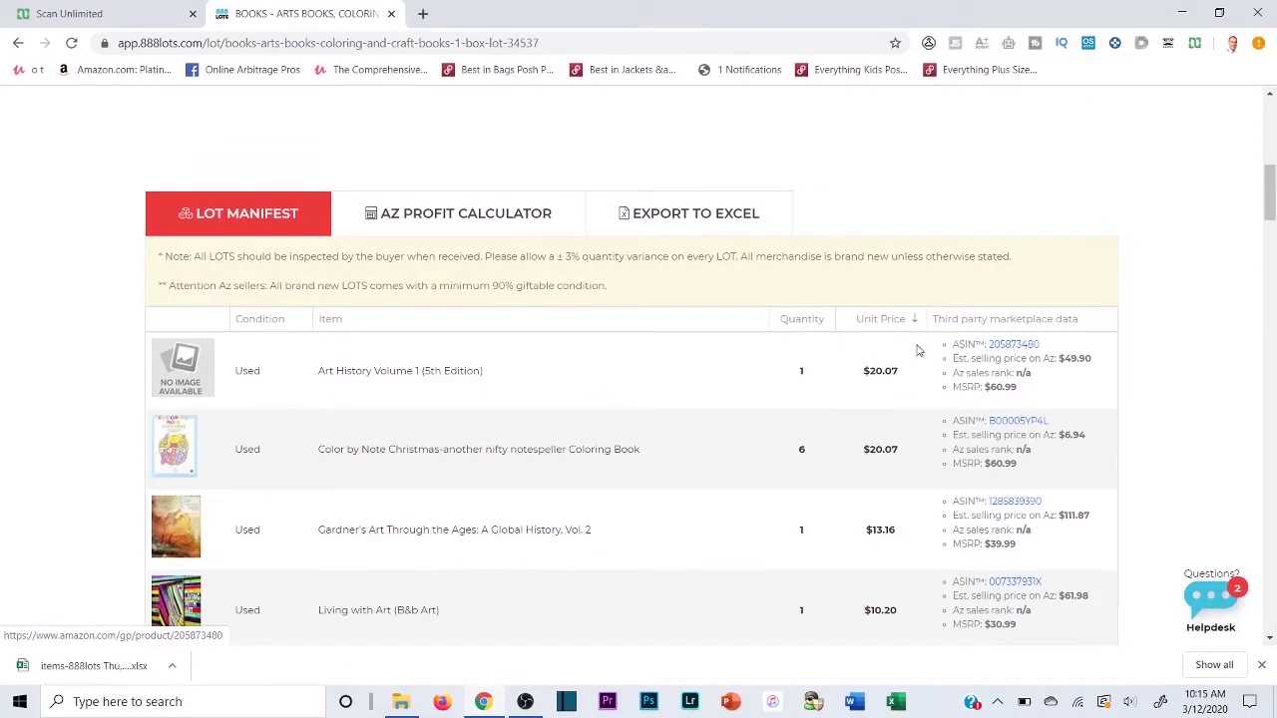
# Export the book lot's manifest in .xlsx (Microsoft Excel) format and open the downloaded LOT 34537.xlsx
pyautogui.click(664, 230)
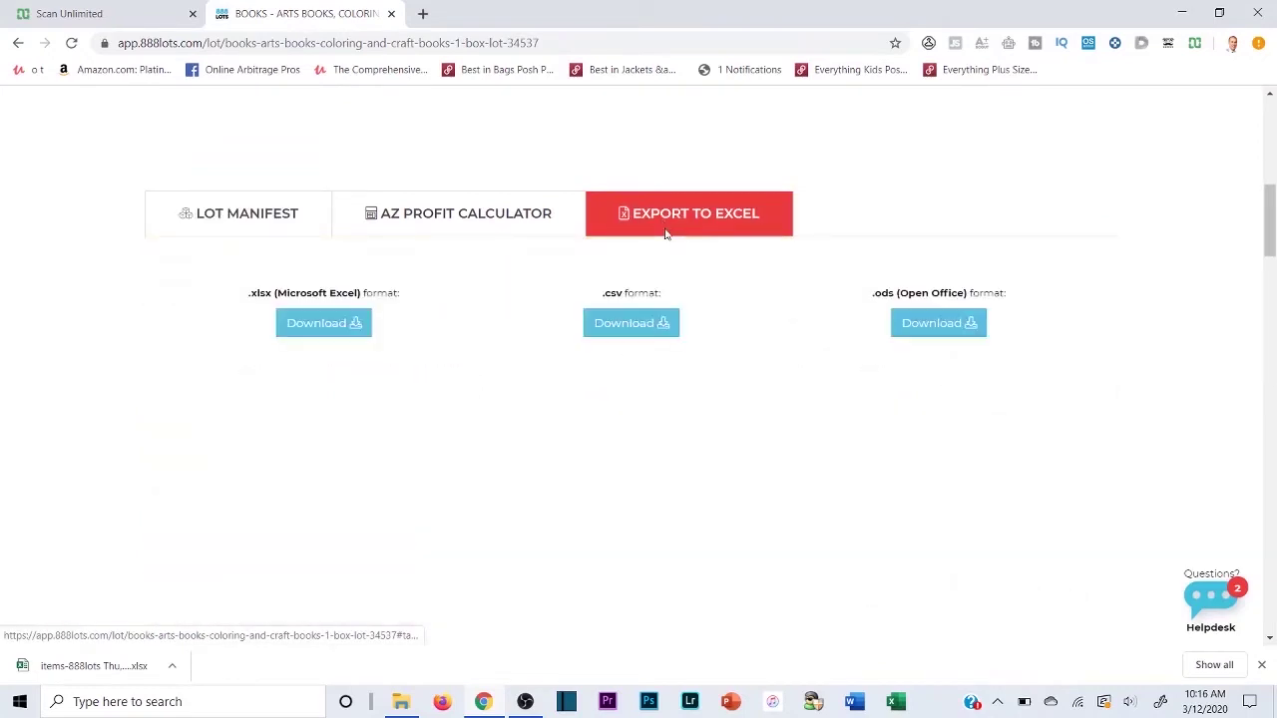
pyautogui.click(302, 326)
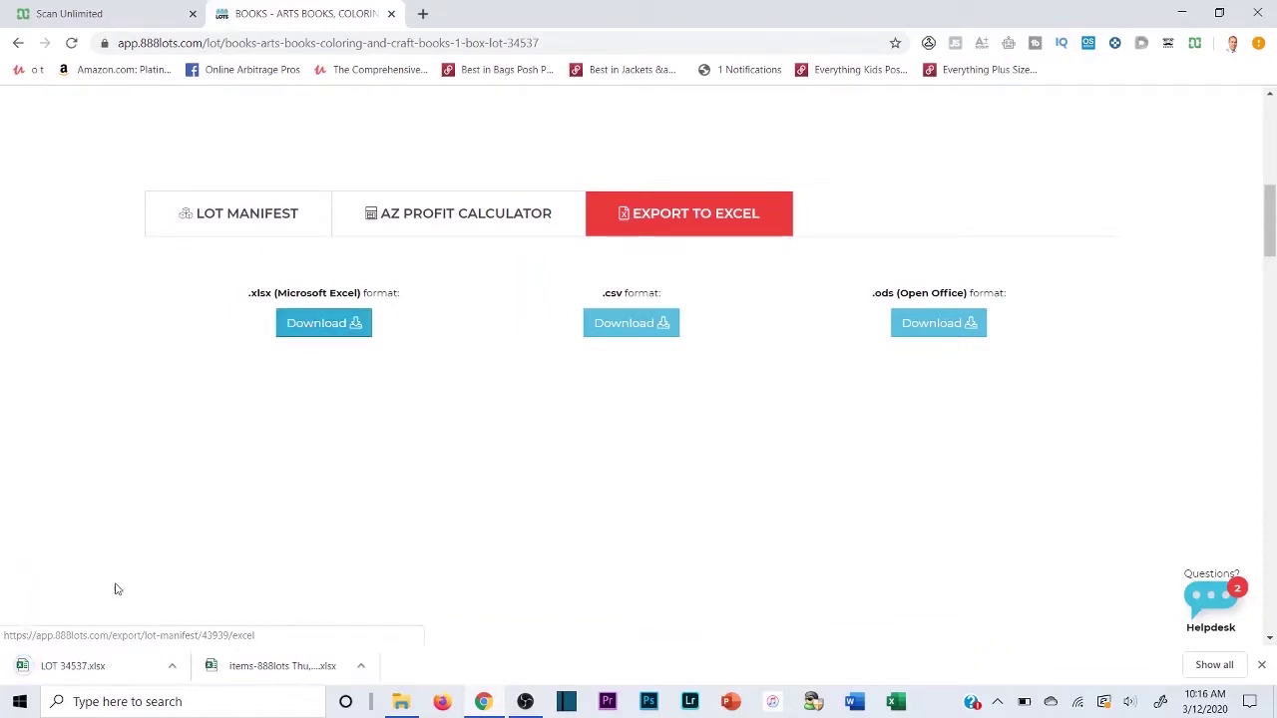
pyautogui.click(72, 669)
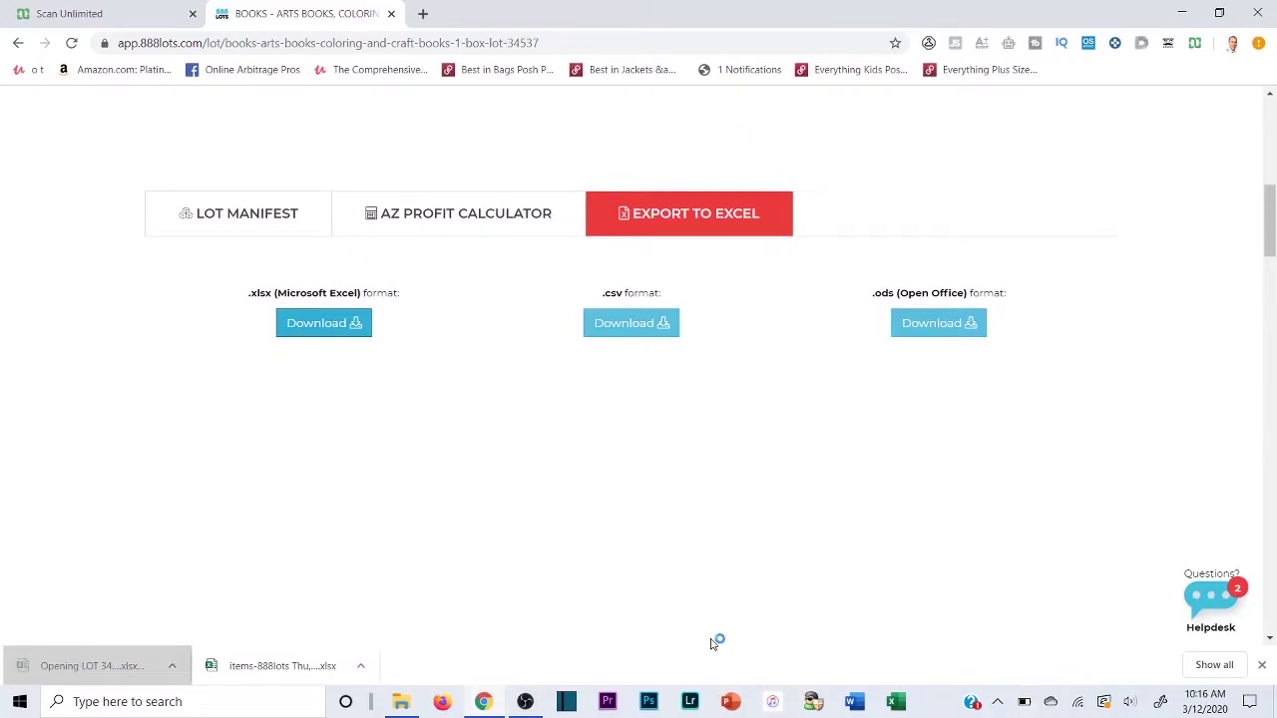
# Switch to Scan Unlimited and start a new scan with the LOT 34537 Excel file from Downloads
pyautogui.click(90, 14)
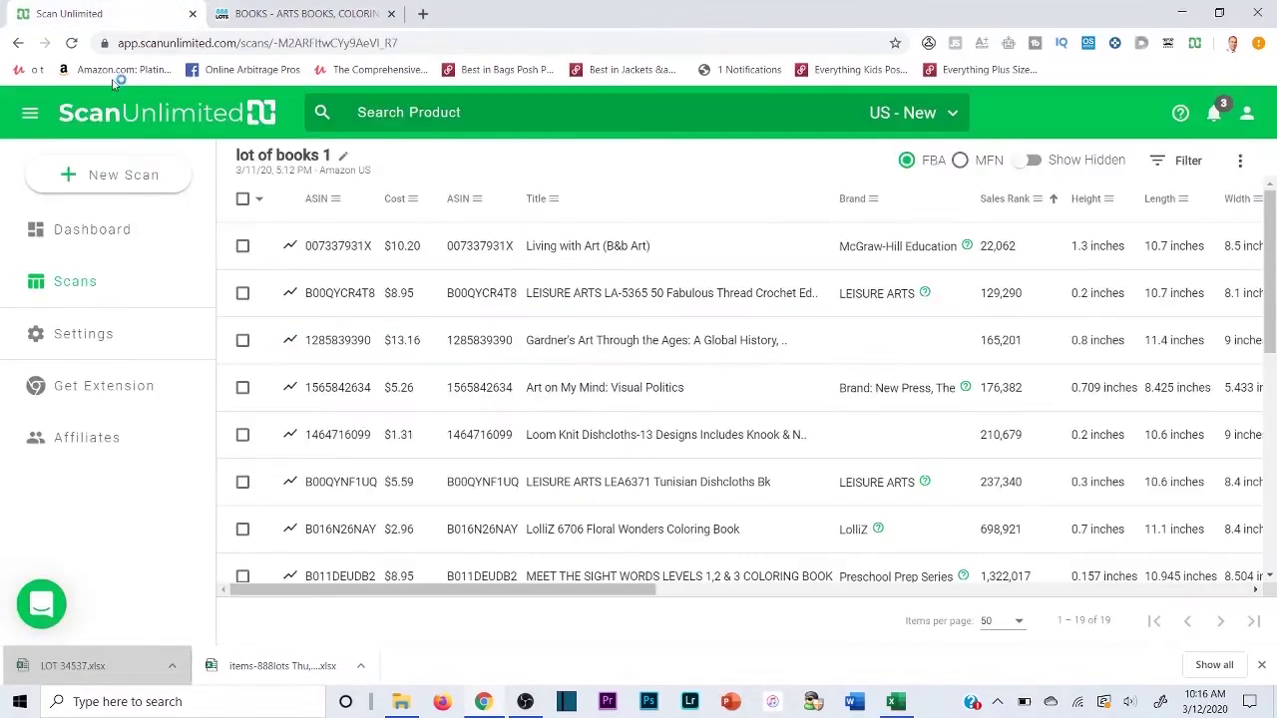
pyautogui.click(102, 174)
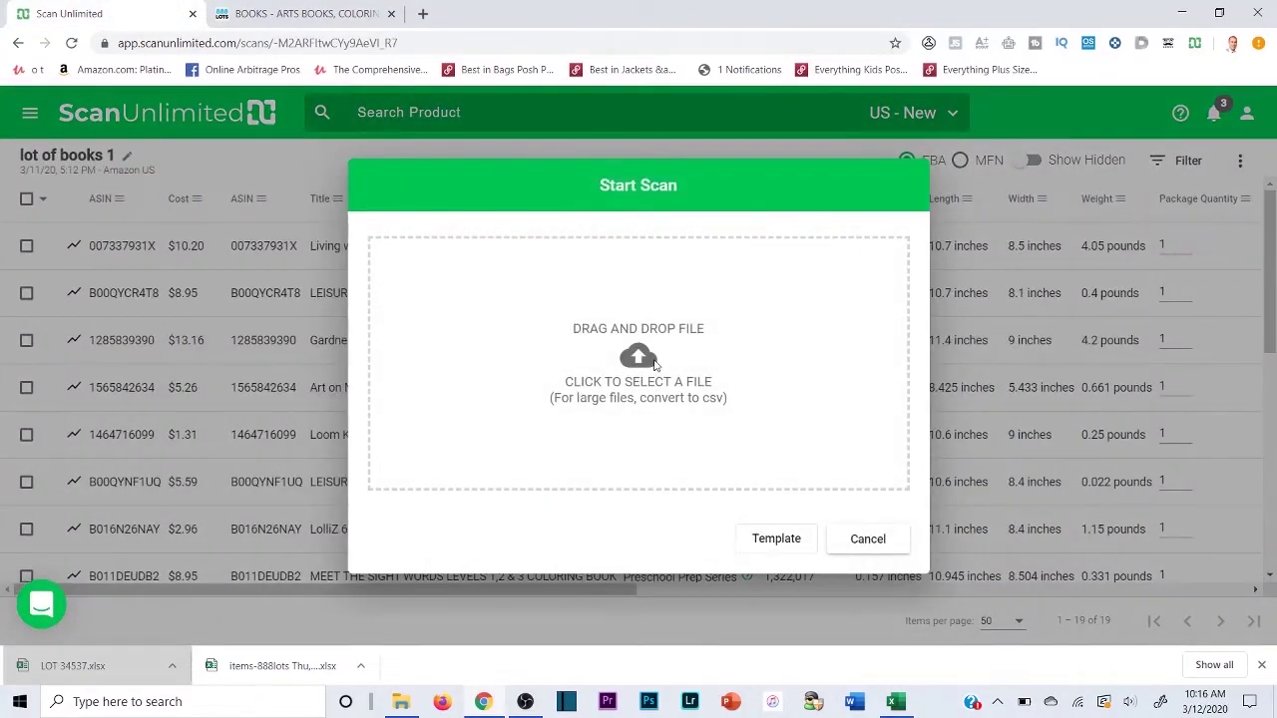
pyautogui.click(661, 353)
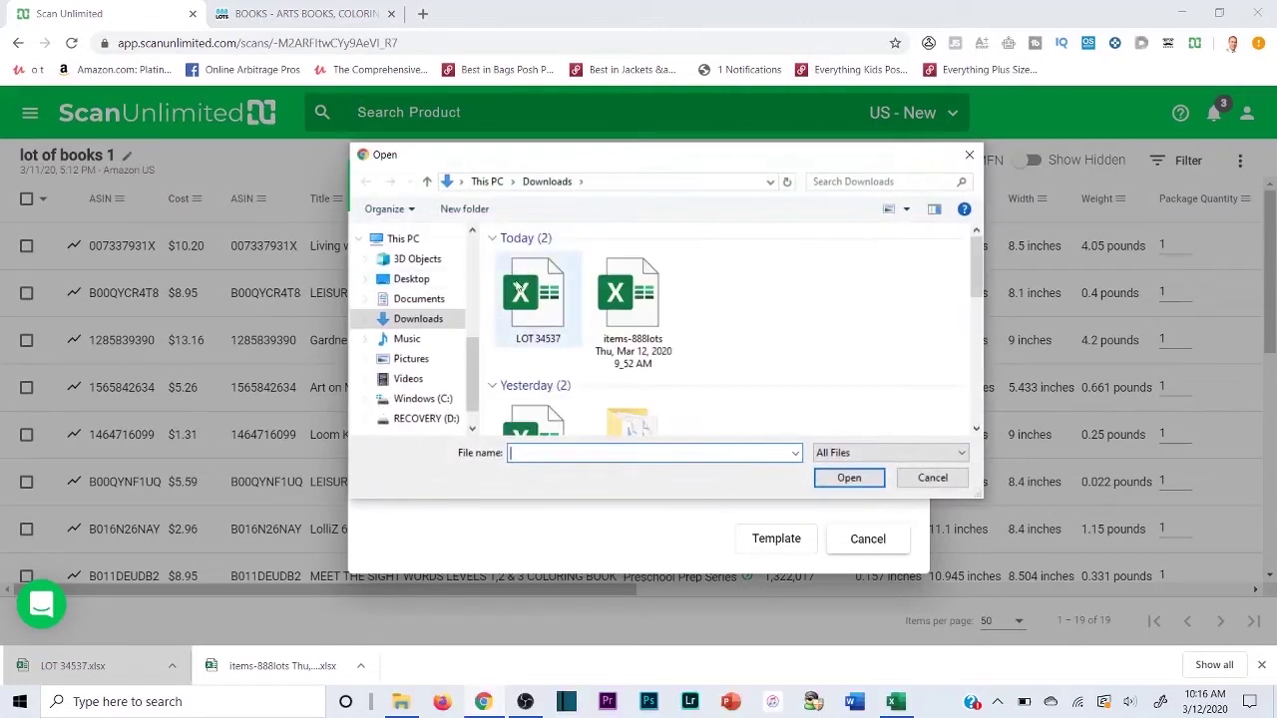
pyautogui.doubleClick(529, 286)
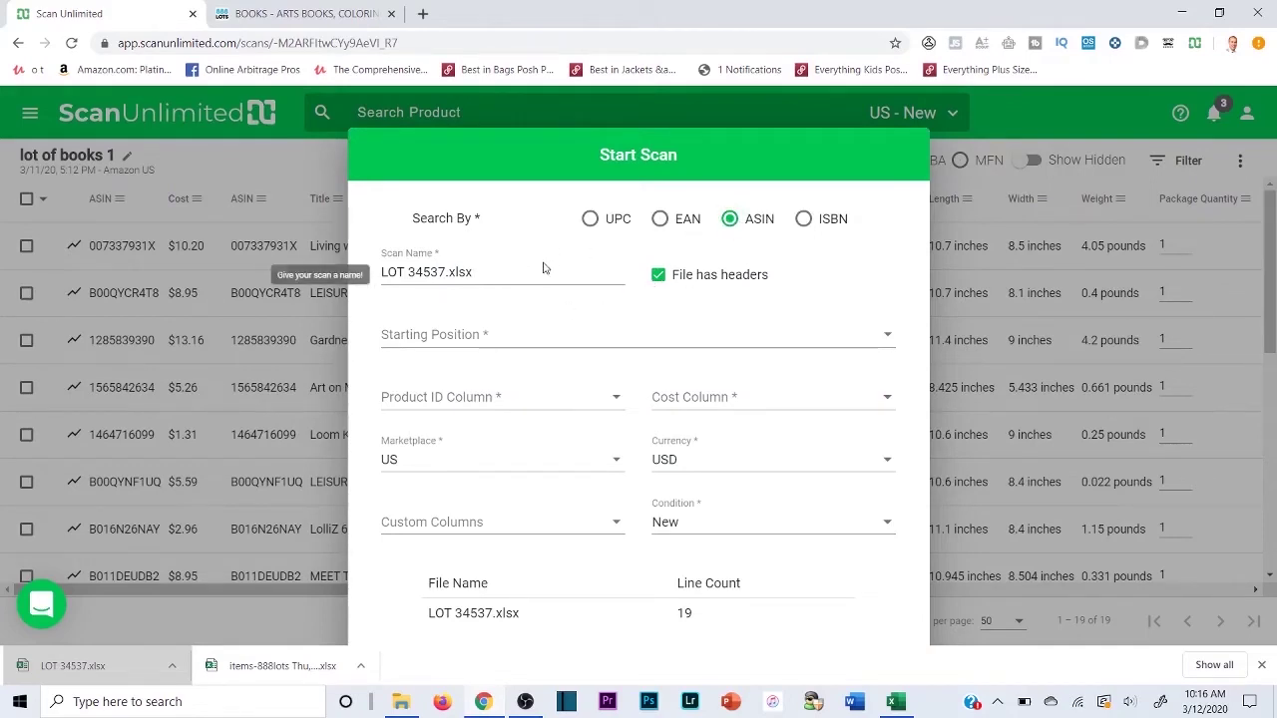
# Name the new scan "Test Book Lot for OAP4.0"
pyautogui.moveTo(547, 271); pyautogui.dragTo(270, 275)
pyautogui.write('Book Lot for OAP')
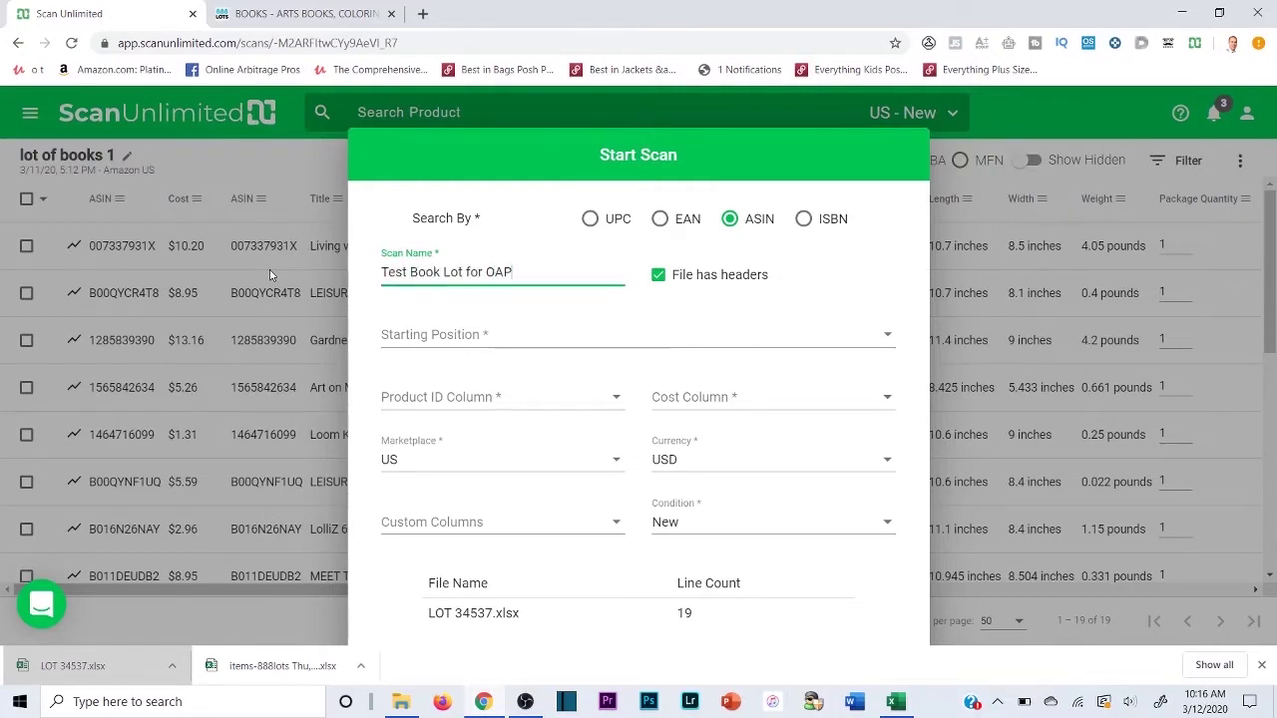
pyautogui.write('4.0')
pyautogui.scroll(-1, 596, 344)
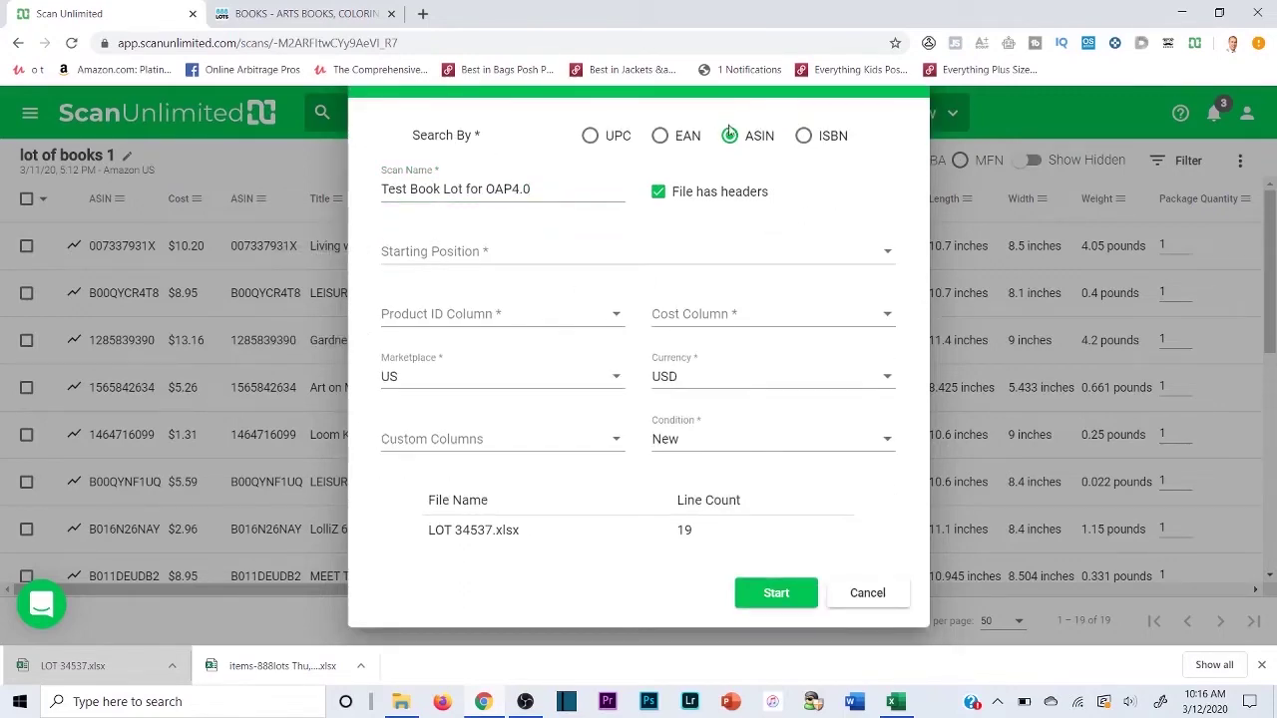
# Switch to the LOT 34537 workbook in Excel, enable editing, and widen the ASIN column to check its entries against the UPC column
pyautogui.click(895, 701)
pyautogui.scroll(-1, 504, 357)
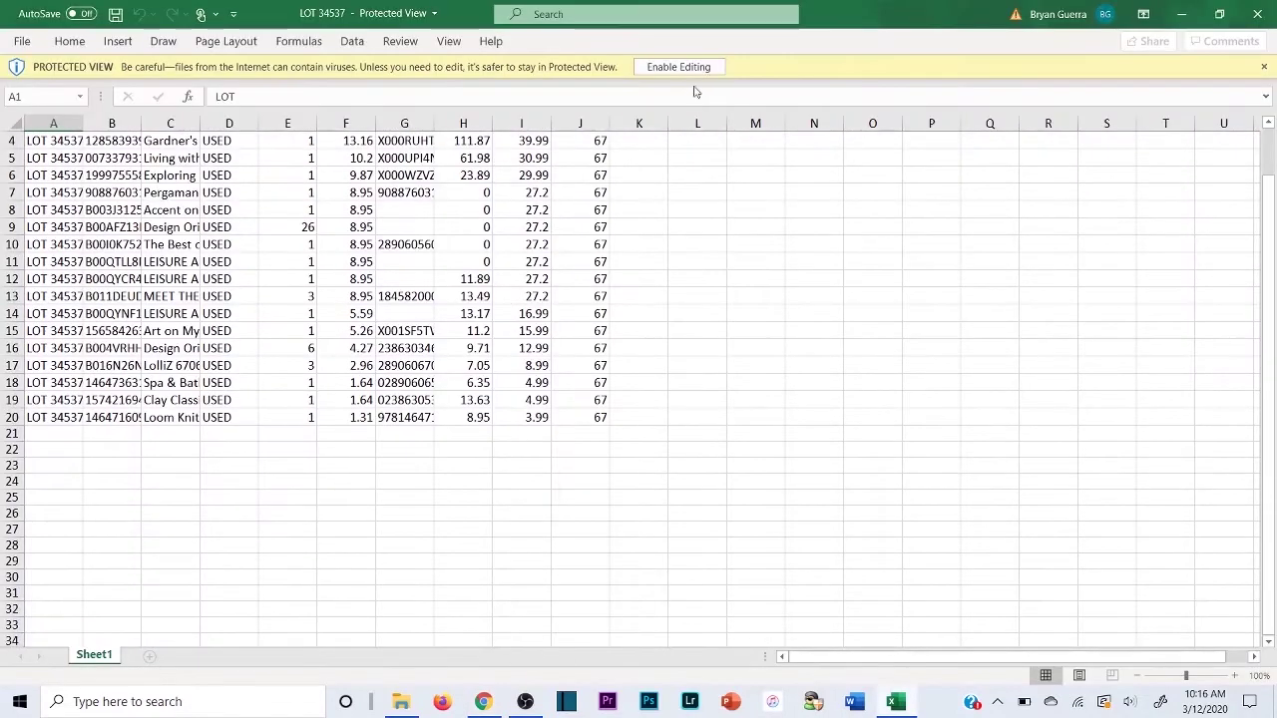
pyautogui.click(697, 74)
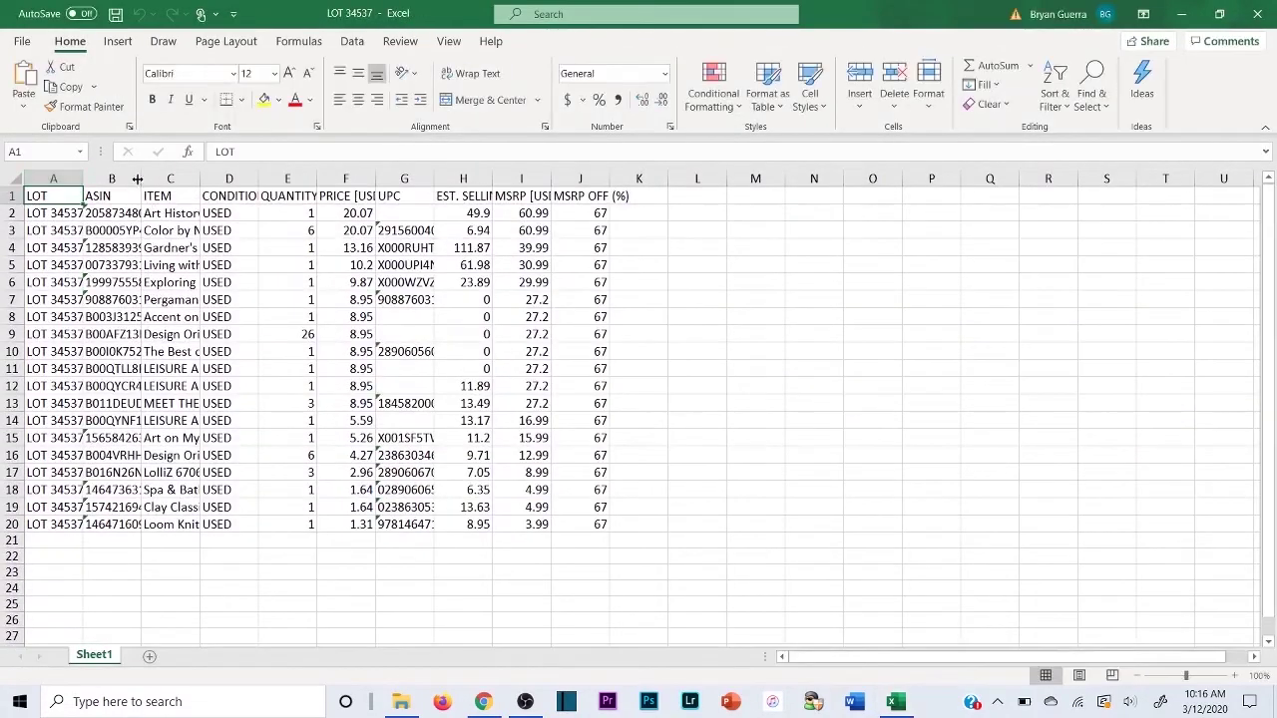
pyautogui.doubleClick(137, 179)
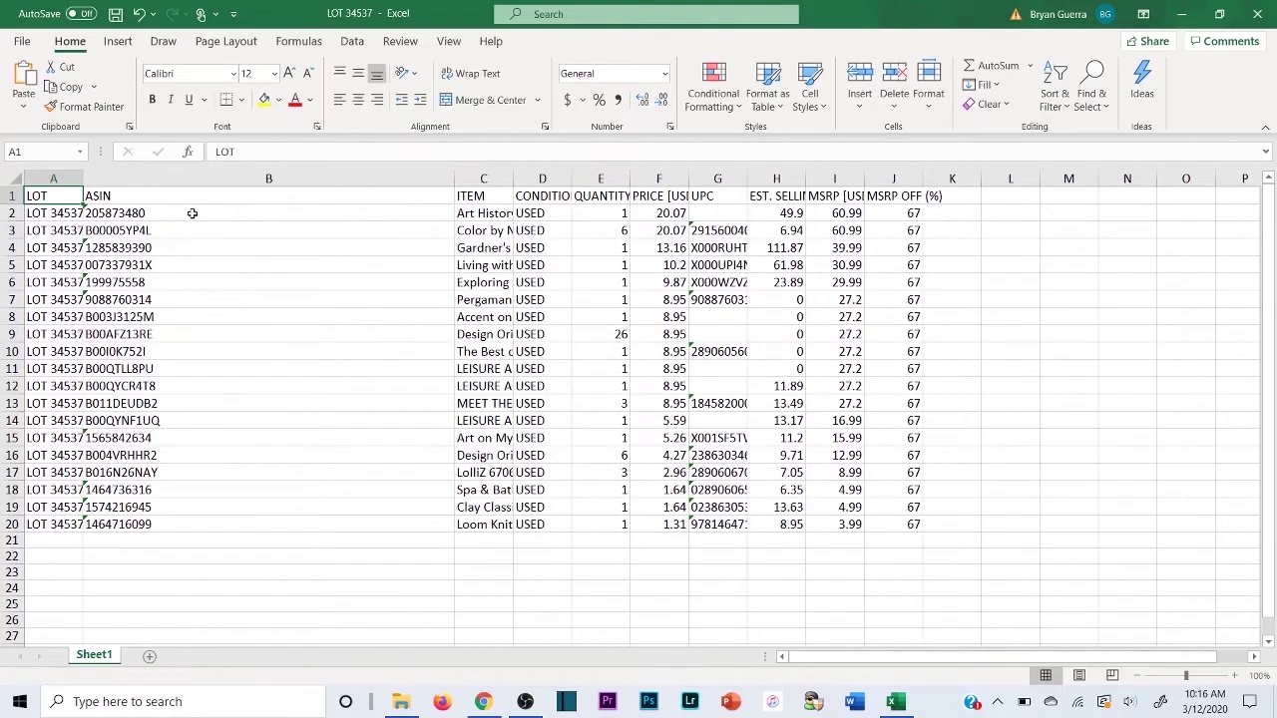
pyautogui.moveTo(192, 213); pyautogui.dragTo(159, 525)
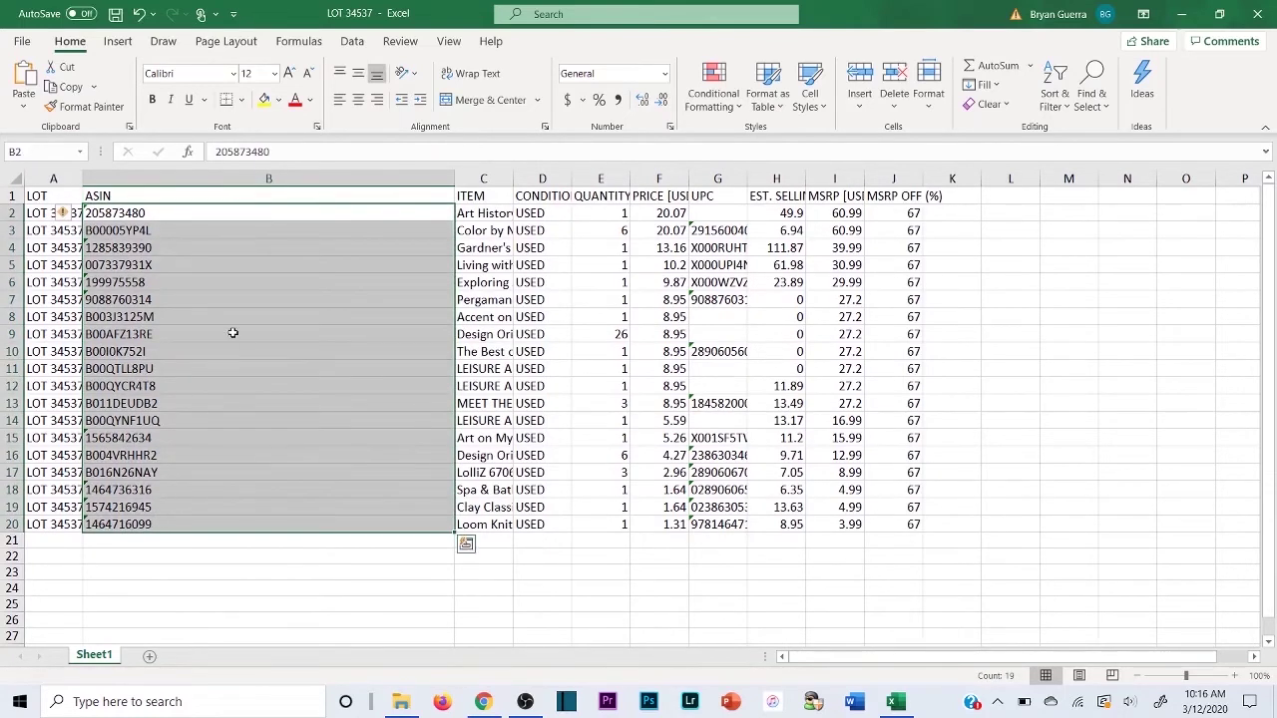
pyautogui.click(244, 267)
pyautogui.click(714, 182)
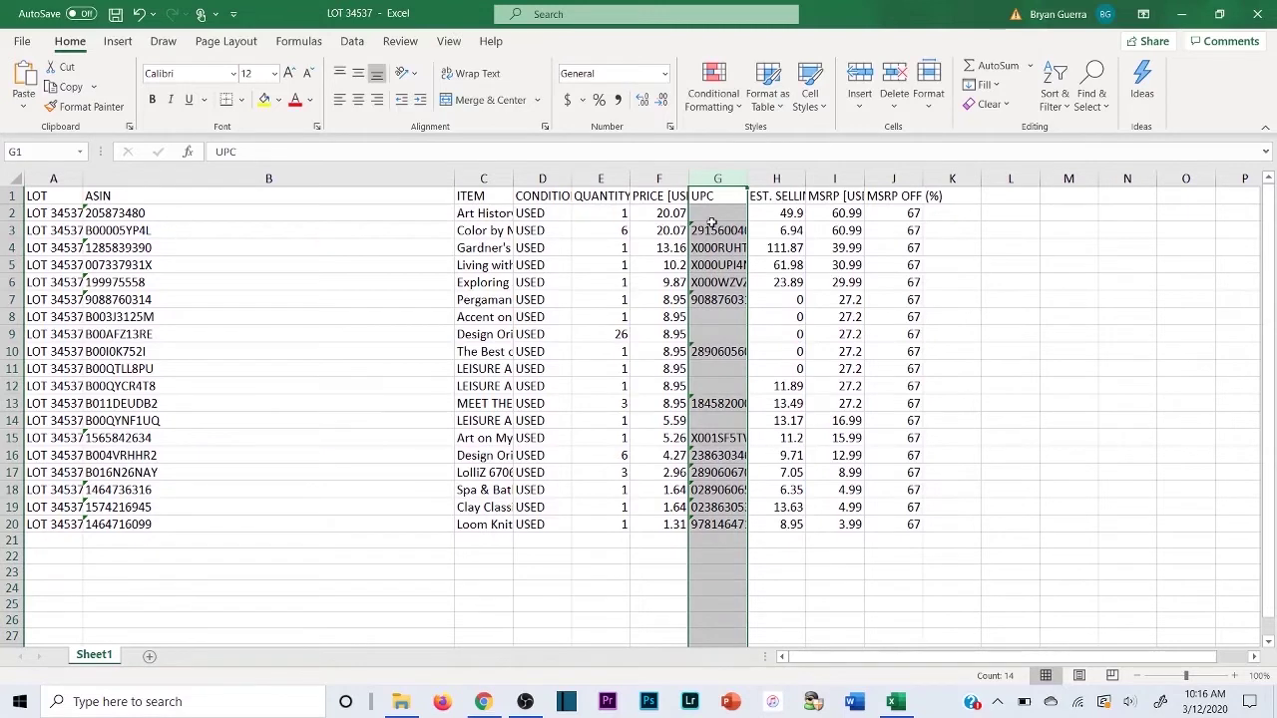
pyautogui.click(255, 218)
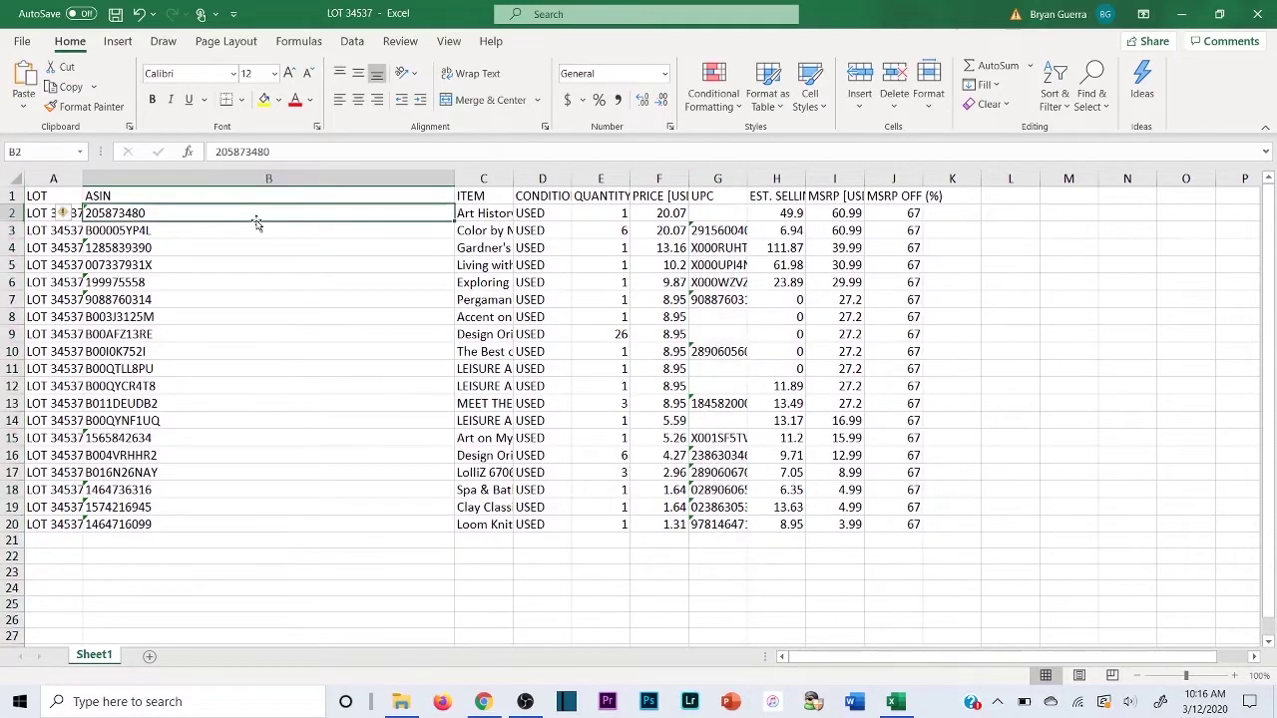
# Return to Scan Unlimited and set the scan's starting position to Row 1, the row containing the column headers
pyautogui.click(489, 703)
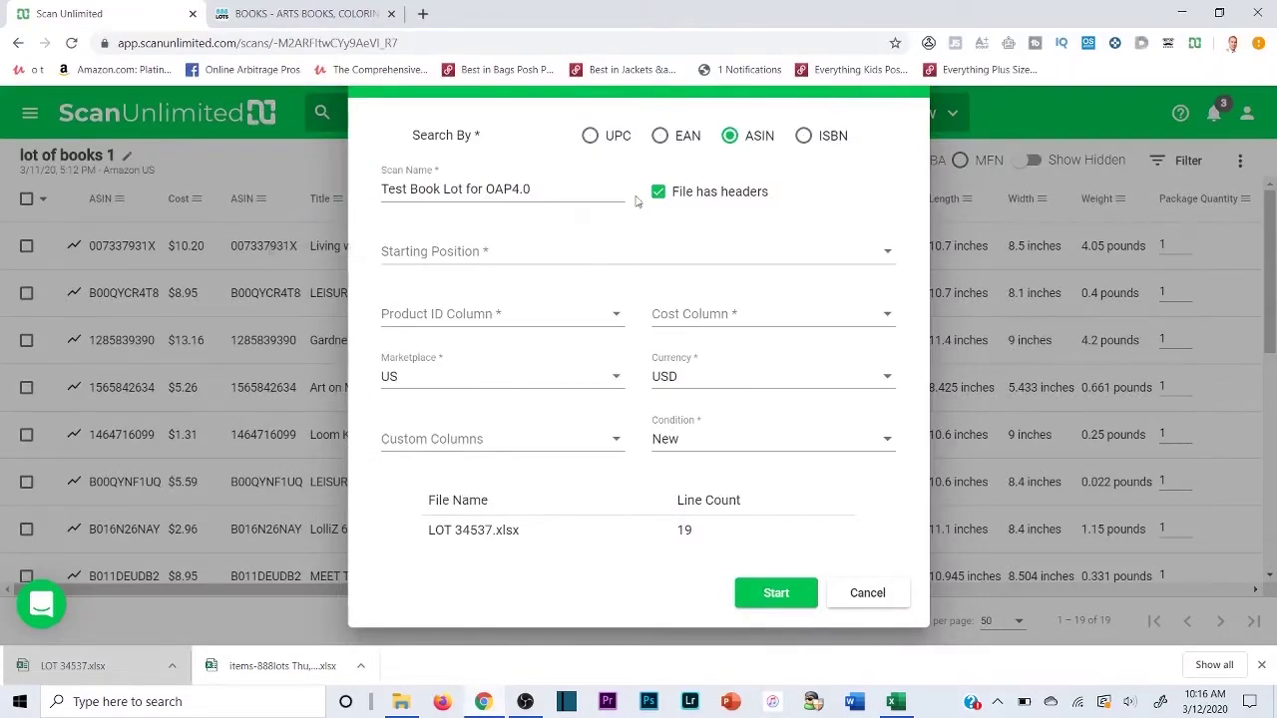
pyautogui.click(506, 257)
pyautogui.click(487, 270)
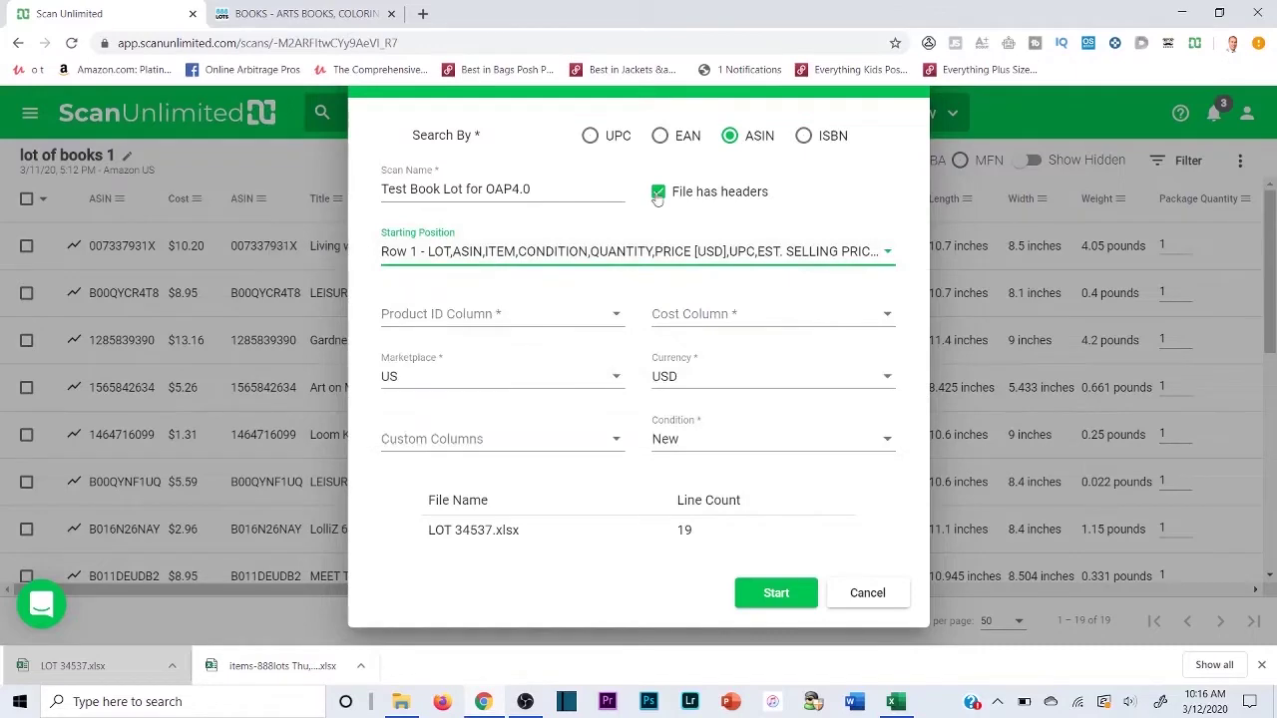
# Switch to the LOT 34537 workbook in Excel and examine the header row and the CONDITION column
pyautogui.click(895, 702)
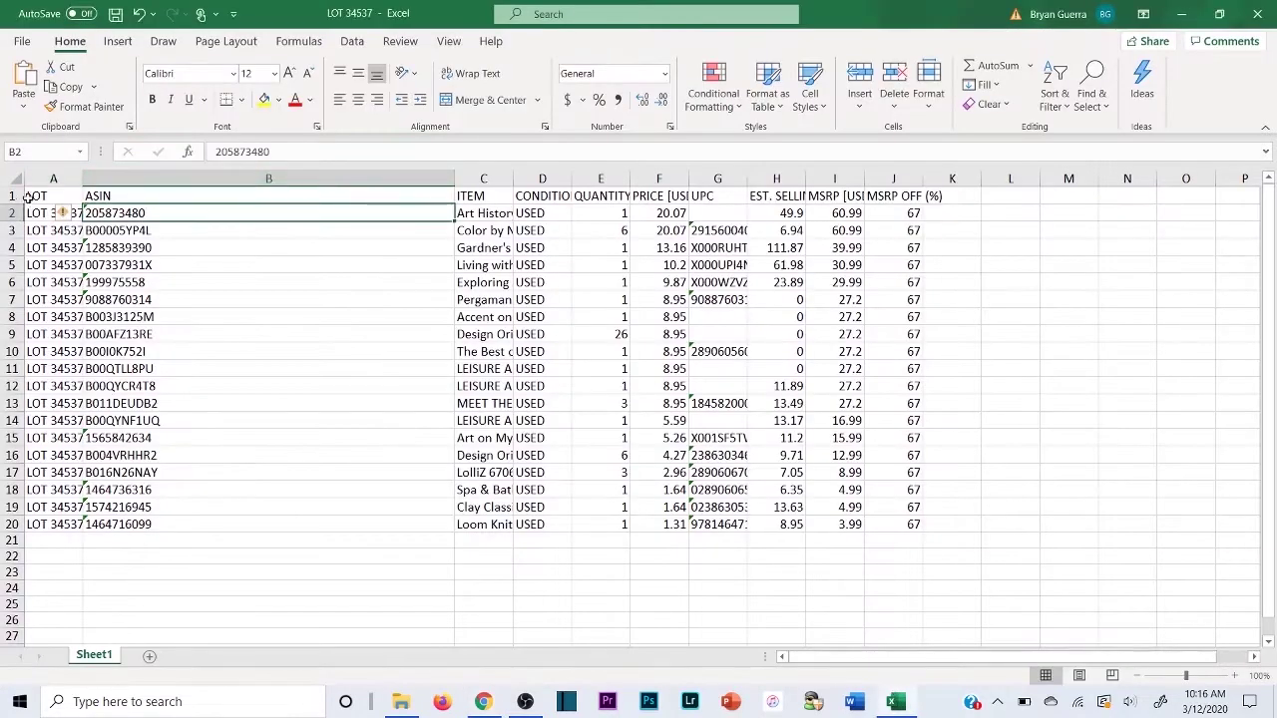
pyautogui.click(80, 198)
pyautogui.click(393, 196)
pyautogui.click(486, 196)
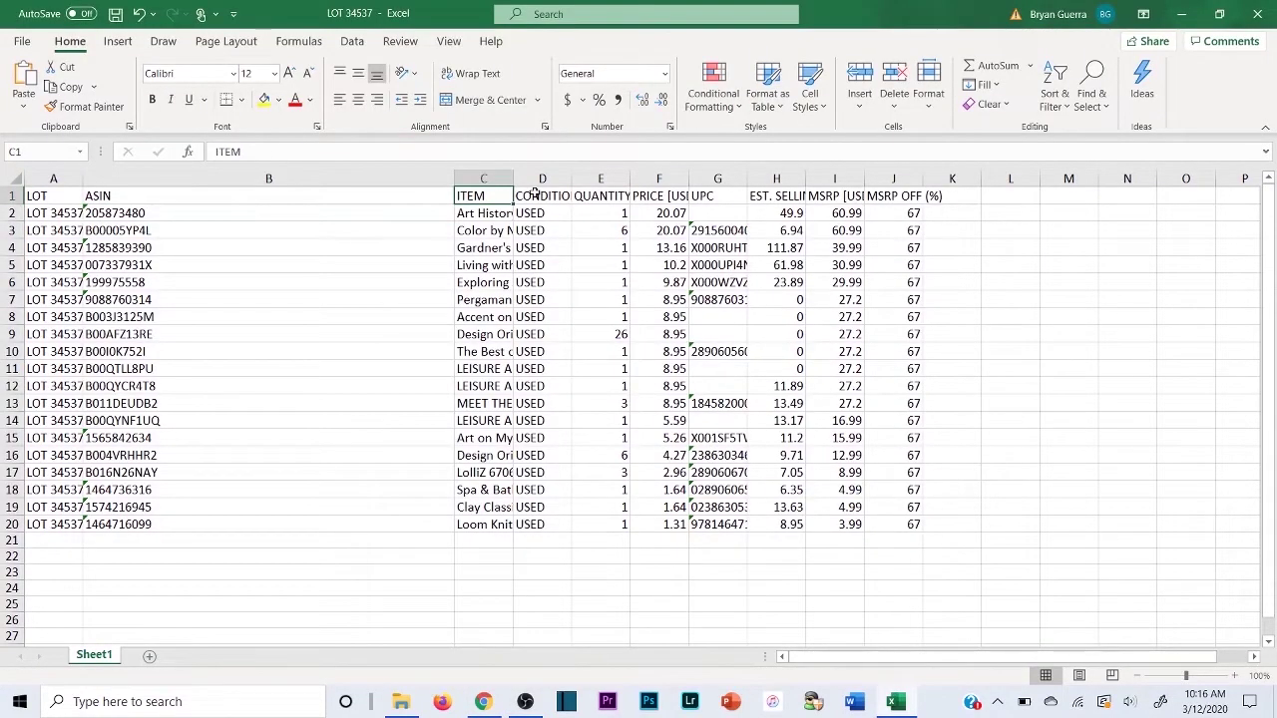
pyautogui.click(539, 195)
pyautogui.click(573, 197)
pyautogui.click(6, 196)
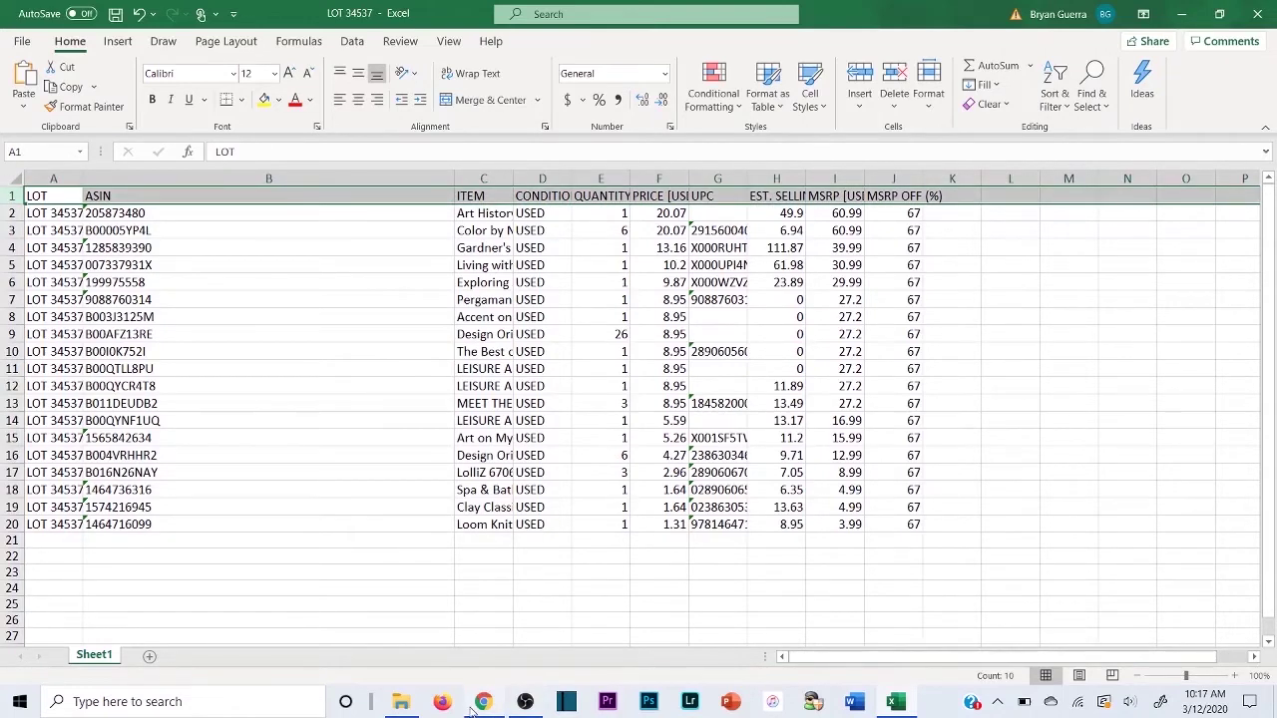
pyautogui.click(543, 179)
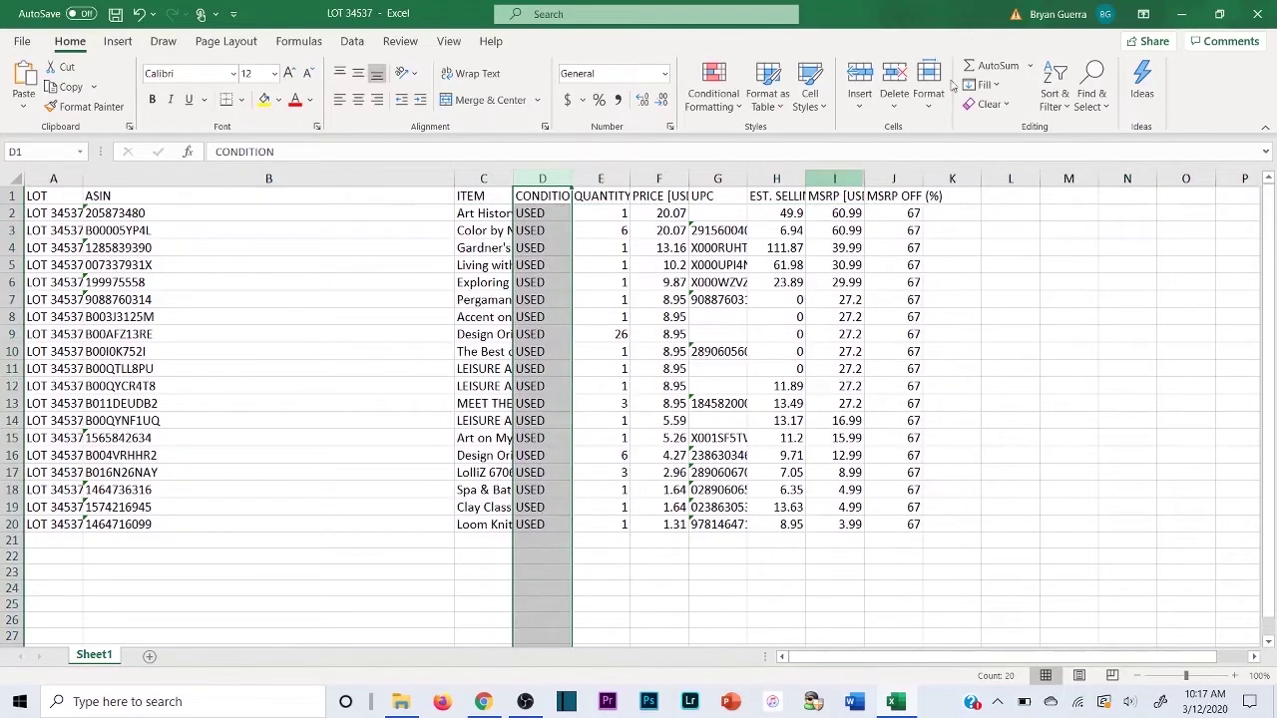
# Go back to the Scan Unlimited setup form and set the scan's condition to Used
pyautogui.click(1181, 14)
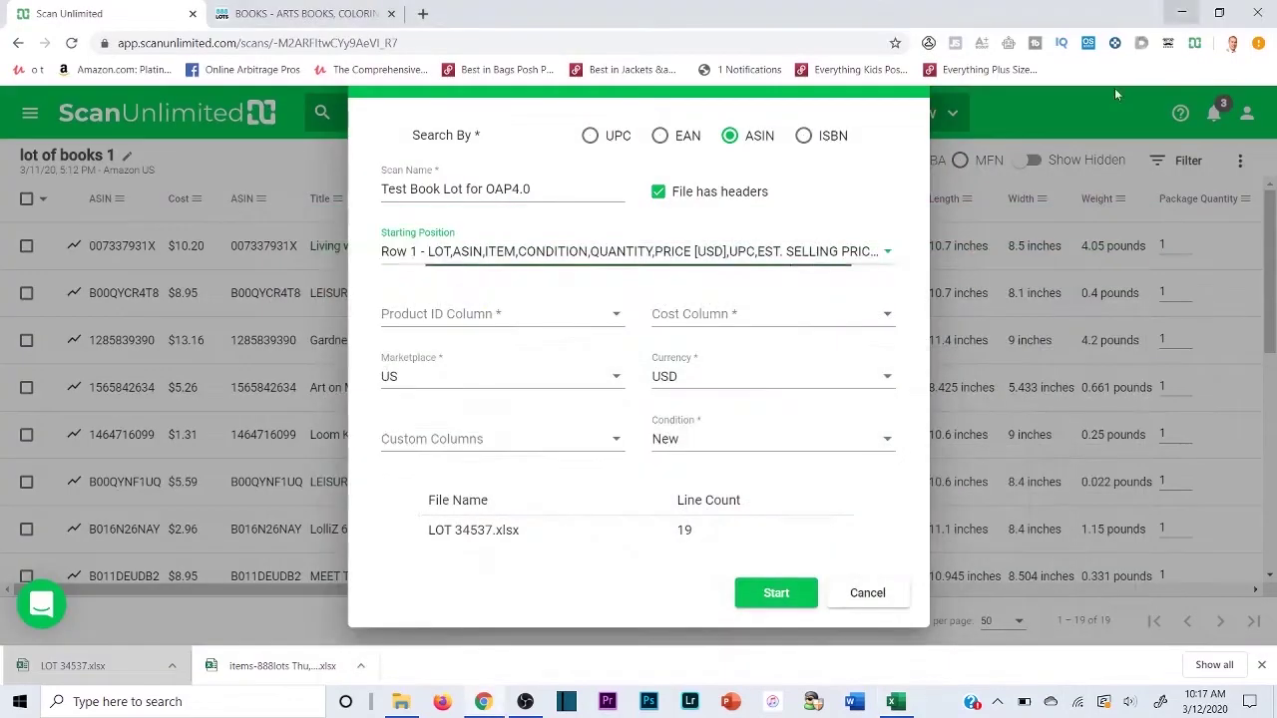
pyautogui.click(733, 439)
pyautogui.click(705, 479)
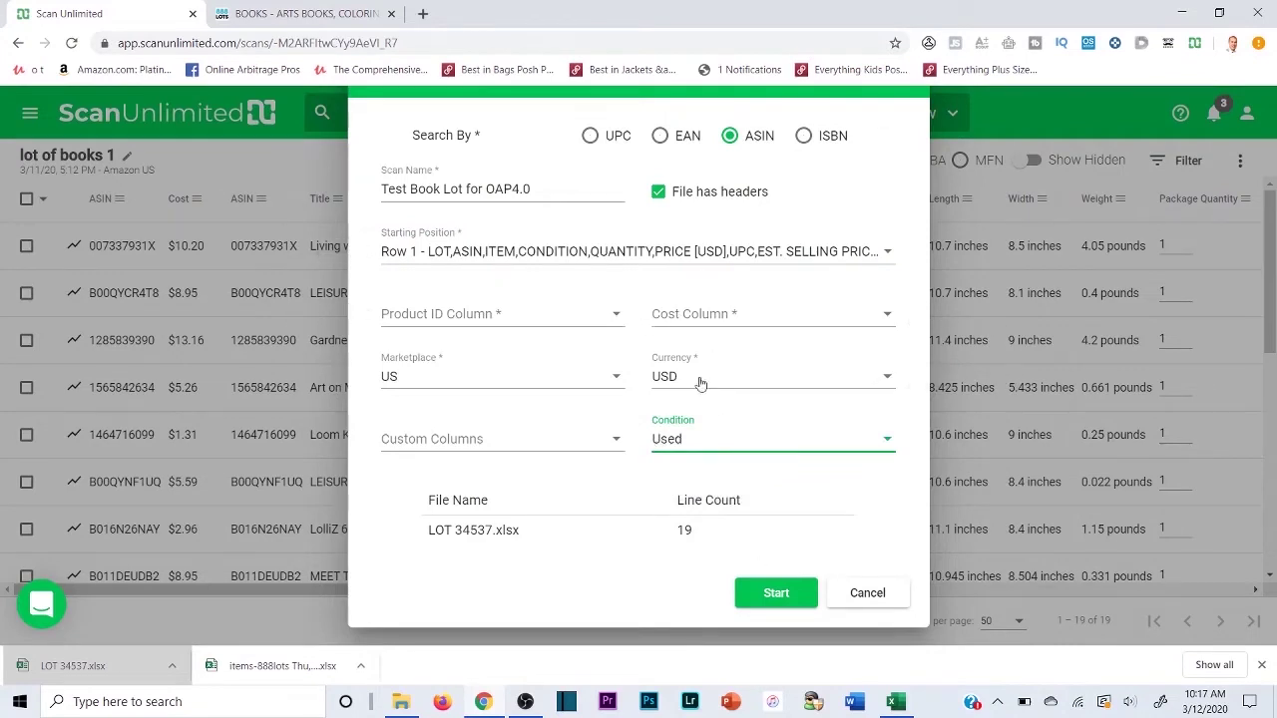
# Map the scan's product ID column to ASIN and its cost column to PRICE [USD]
pyautogui.click(507, 316)
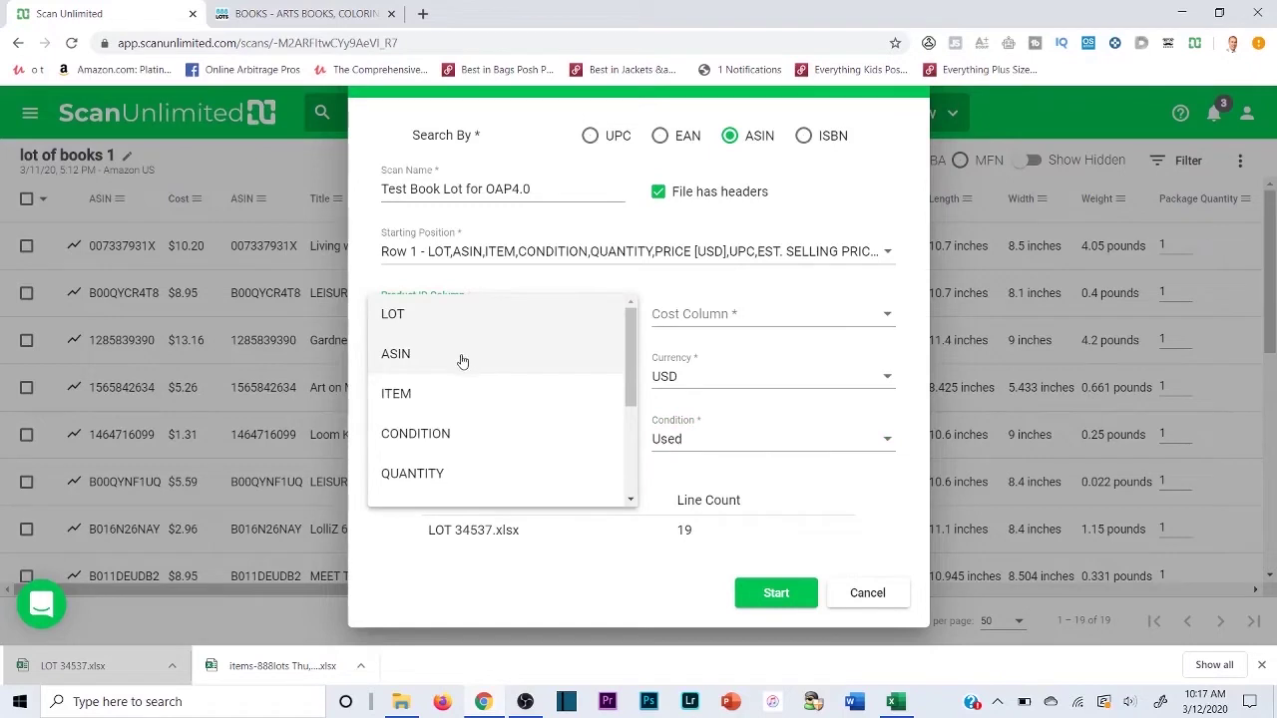
pyautogui.click(462, 355)
pyautogui.click(718, 316)
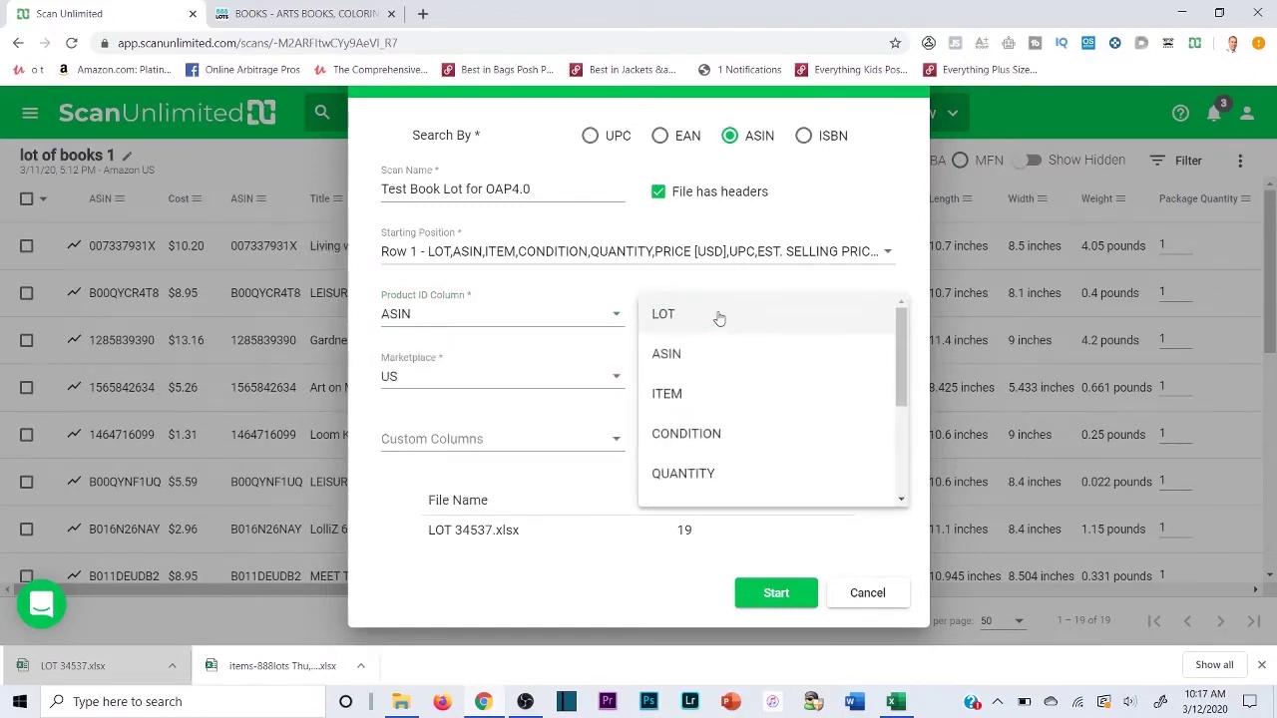
pyautogui.scroll(-3, 681, 419)
pyautogui.click(680, 329)
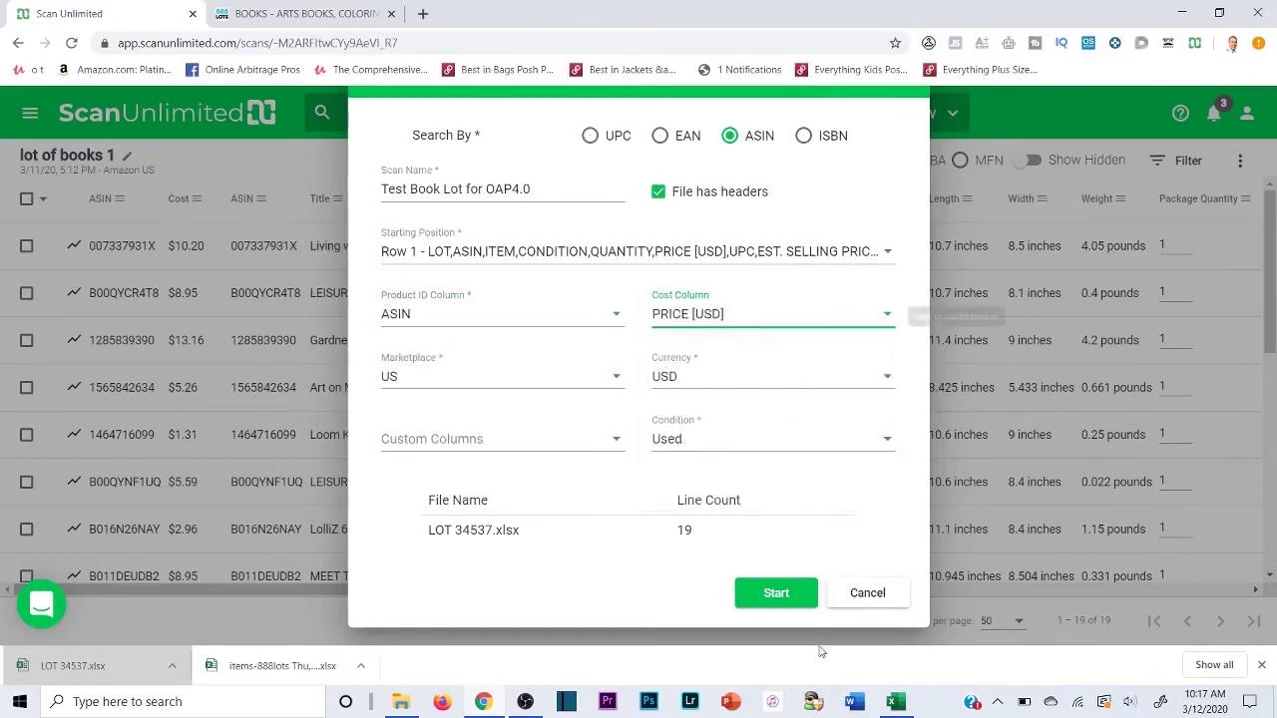
# Switch to the LOT 34537 workbook in Excel and widen the PRICE [USD] column to check its full header
pyautogui.click(895, 702)
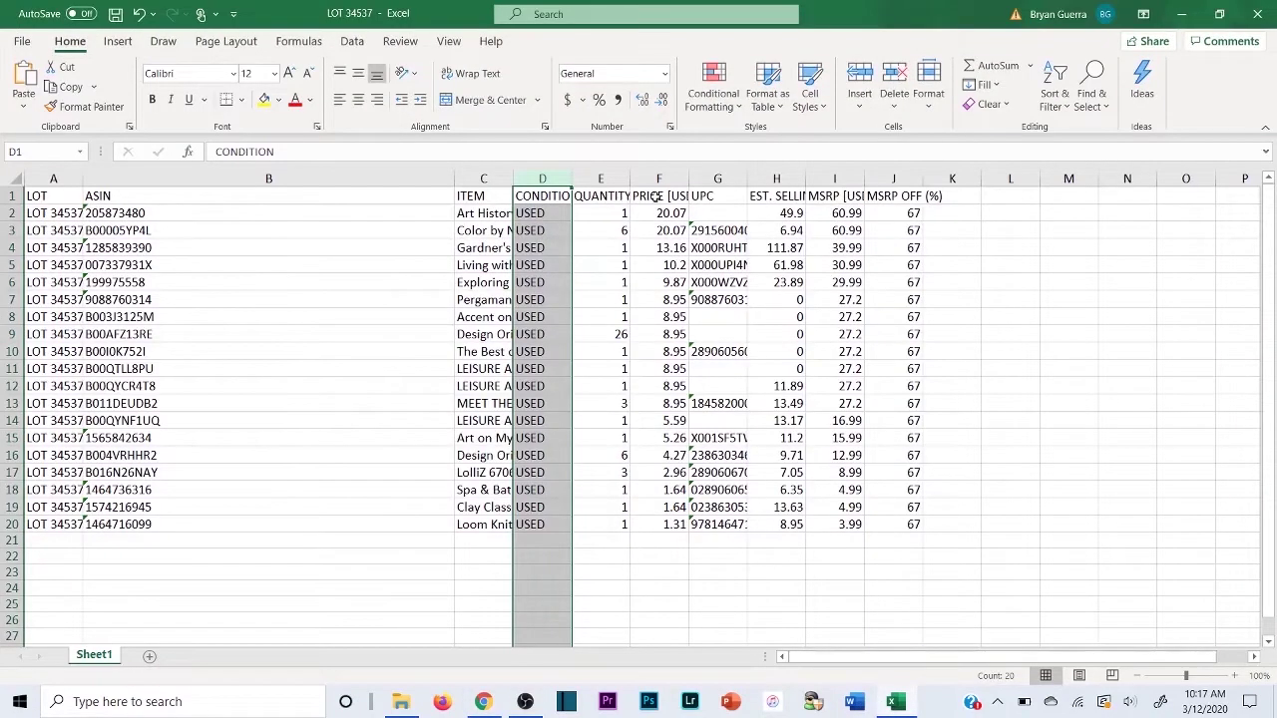
pyautogui.click(659, 180)
pyautogui.doubleClick(691, 175)
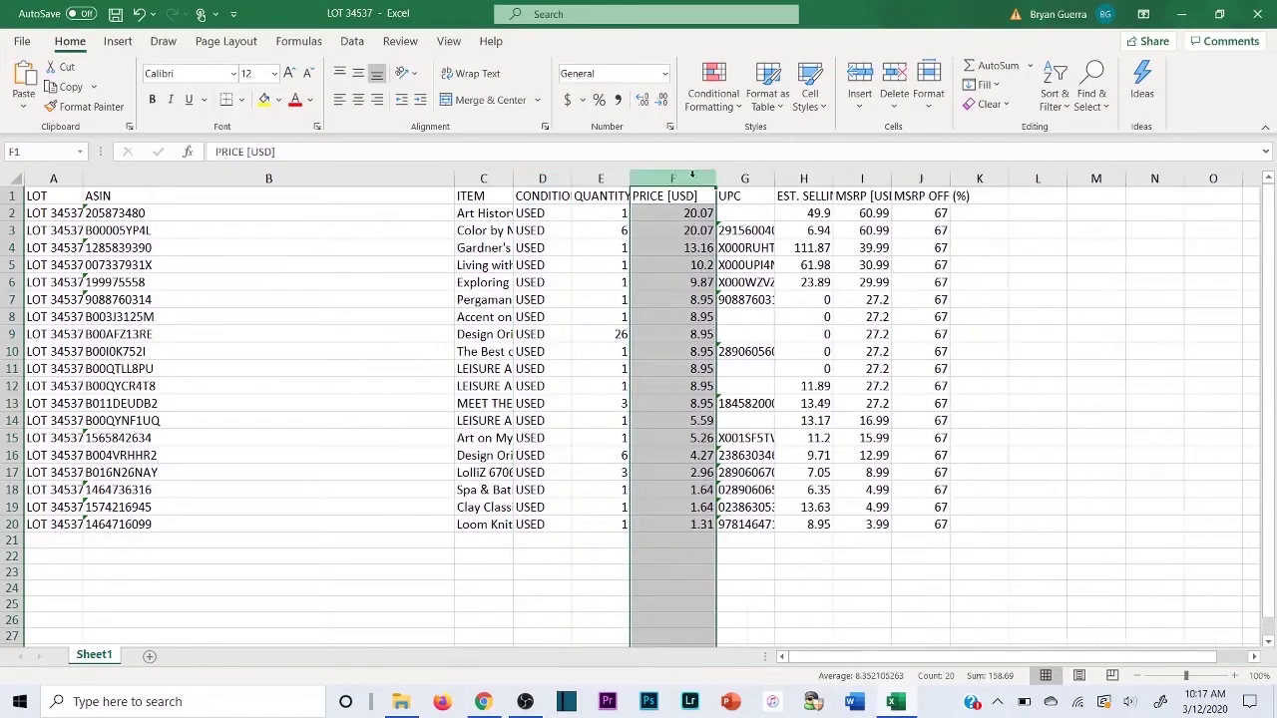
pyautogui.click(682, 192)
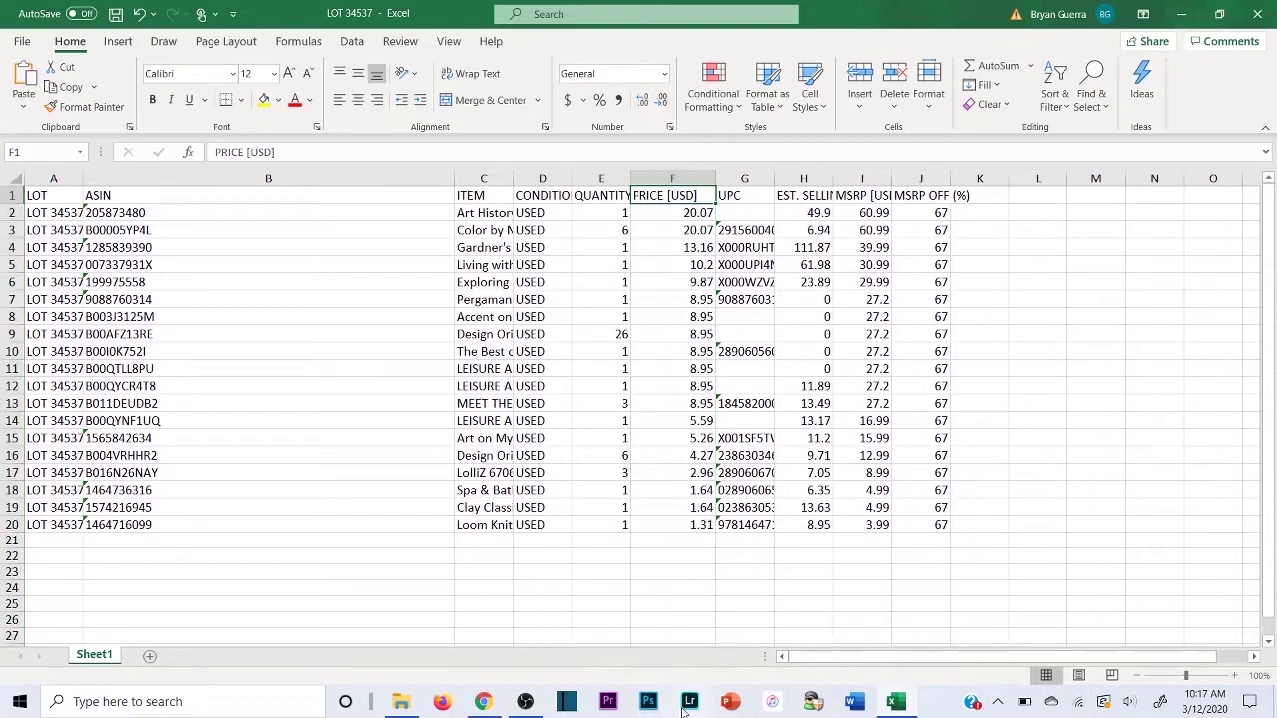
# Return to Scan Unlimited, start the scan, and open the Test Book Lot for OAP4.0 results from the list of scans
pyautogui.click(486, 703)
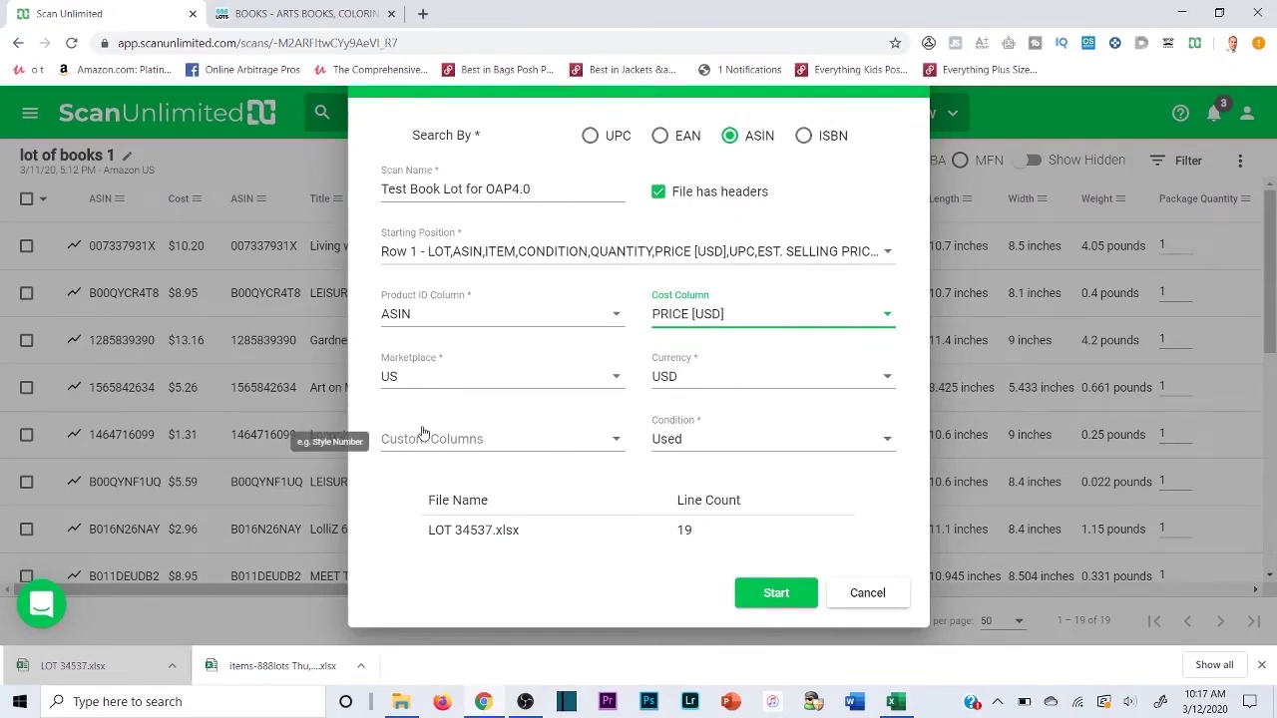
pyautogui.click(753, 591)
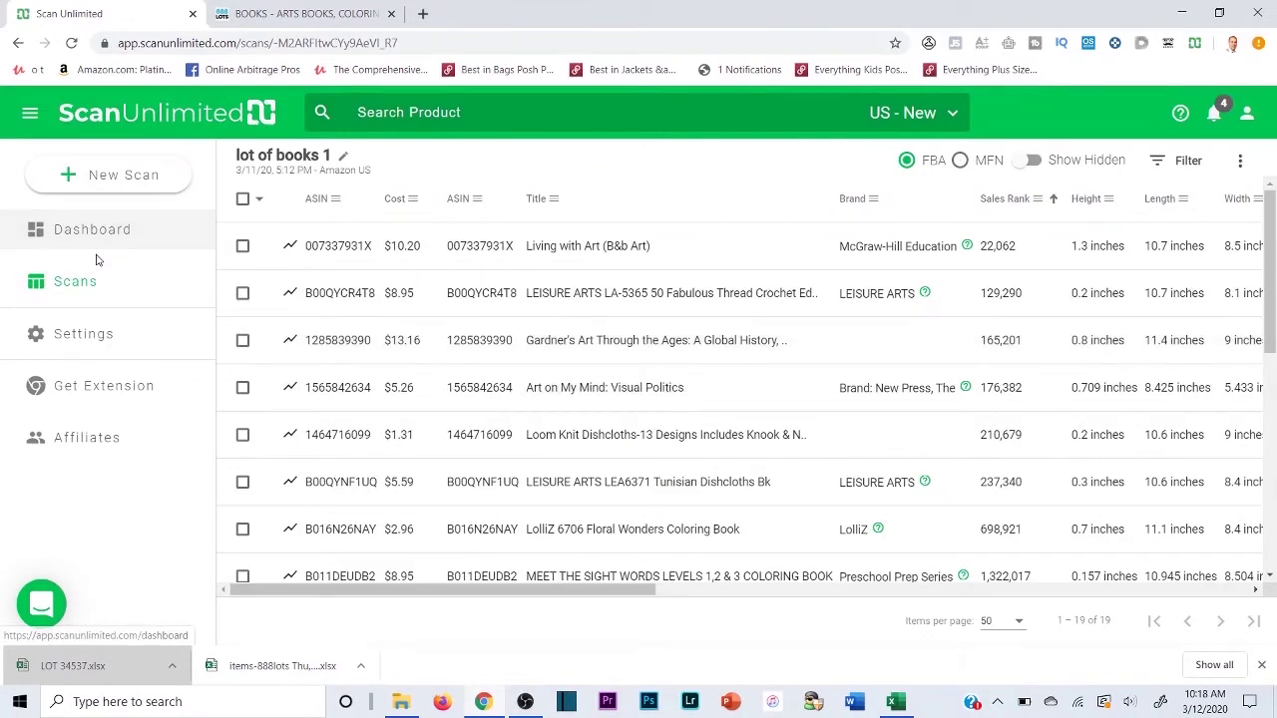
pyautogui.click(64, 284)
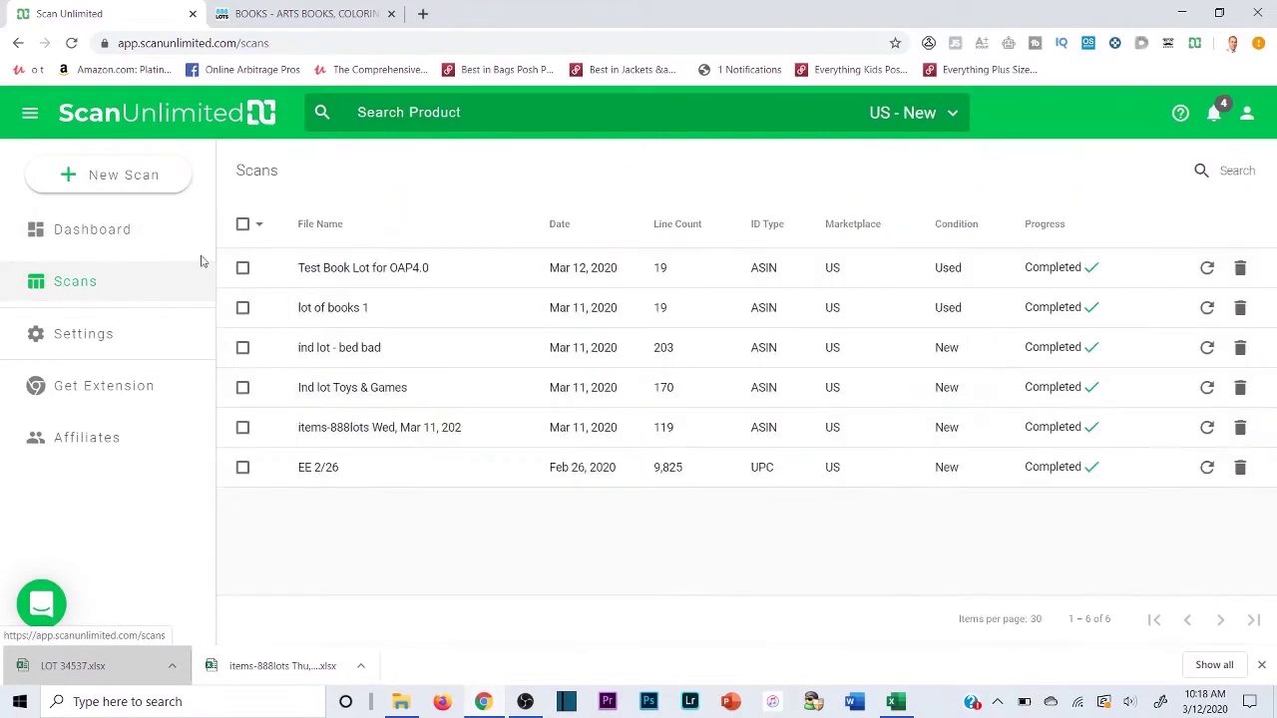
pyautogui.click(369, 272)
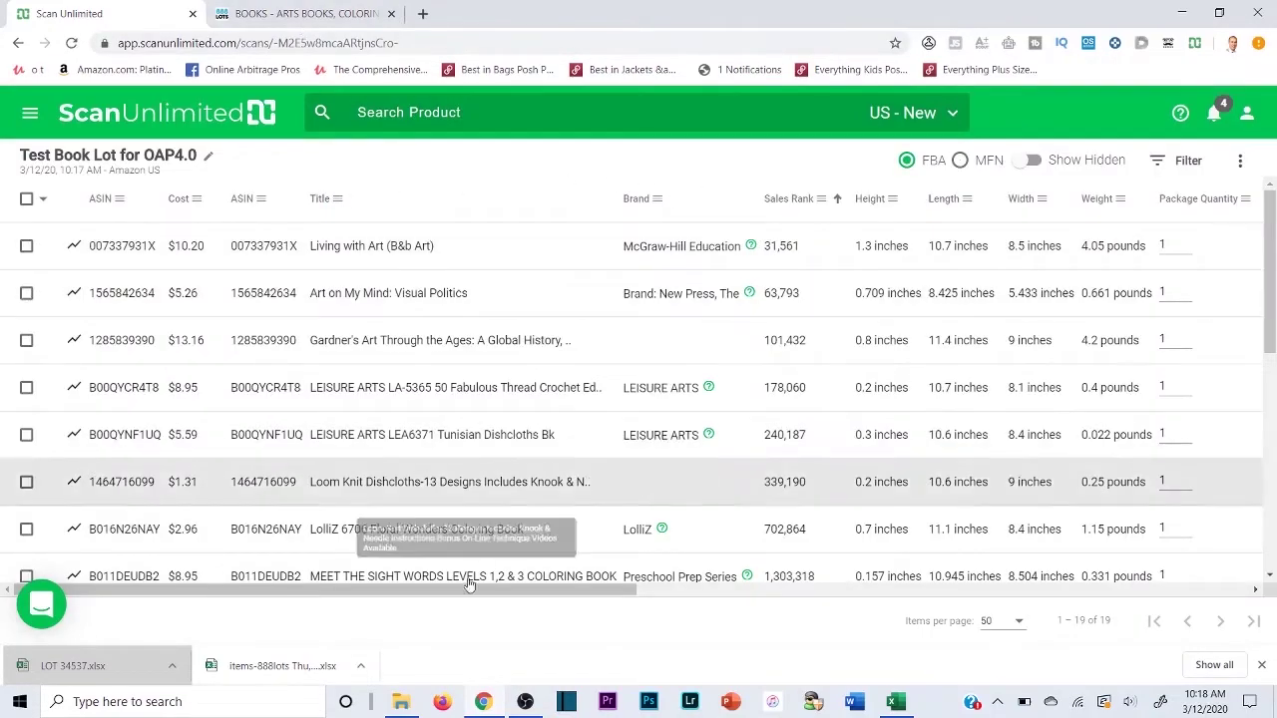
pyautogui.scroll(-5, 444, 499)
pyautogui.scroll(5, 452, 319)
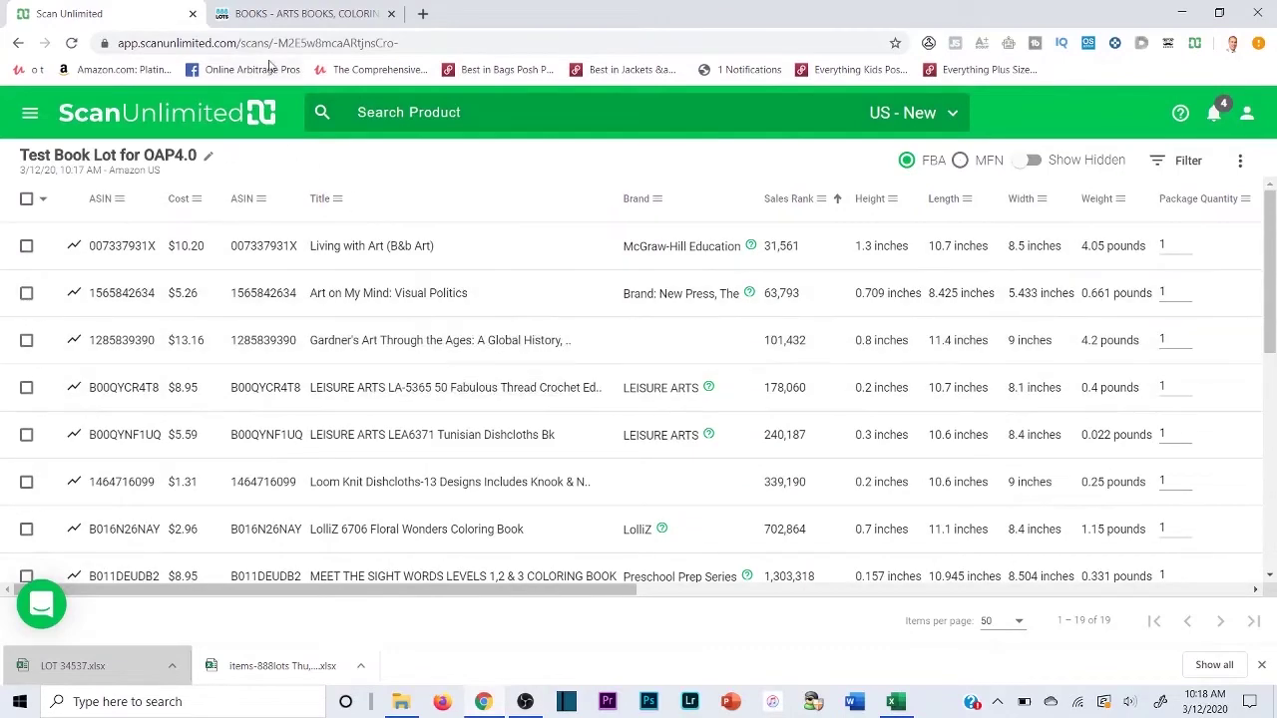
# Switch to the 888Lots page for LOT 34537 and review its details, price and lot manifest
pyautogui.click(294, 18)
pyautogui.scroll(5, 419, 289)
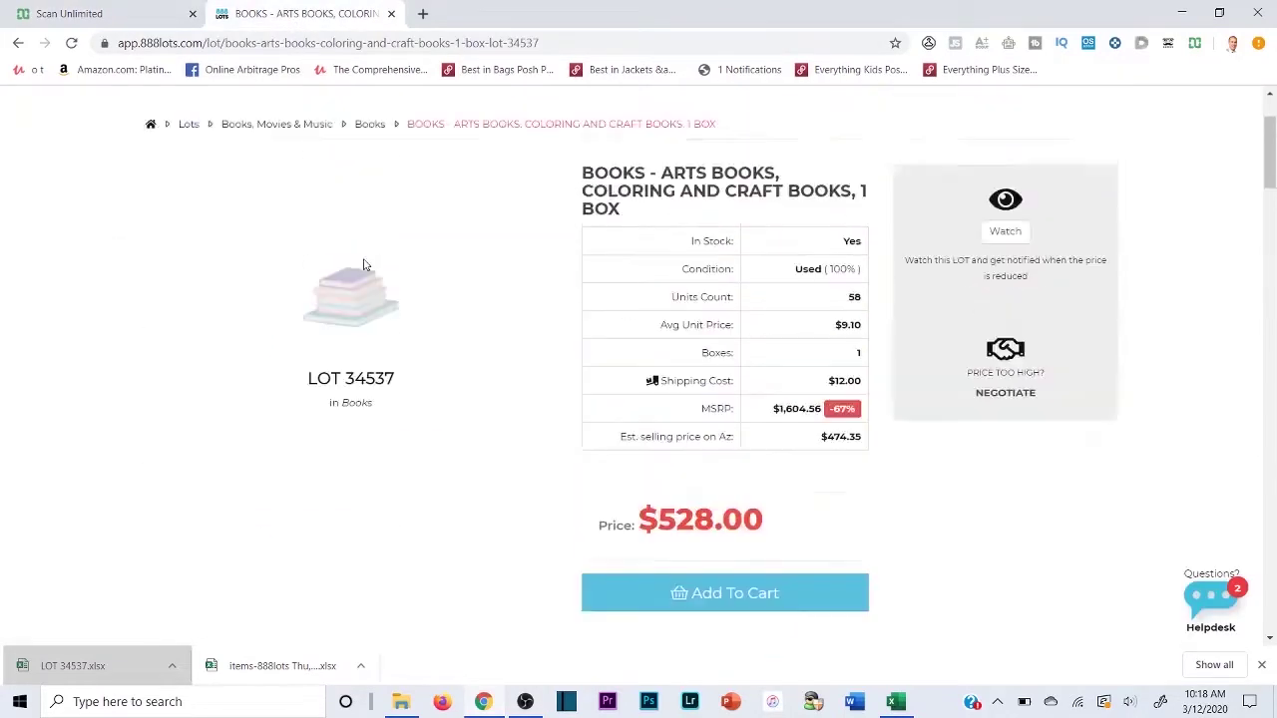
pyautogui.scroll(-1, 469, 210)
pyautogui.scroll(-3, 463, 210)
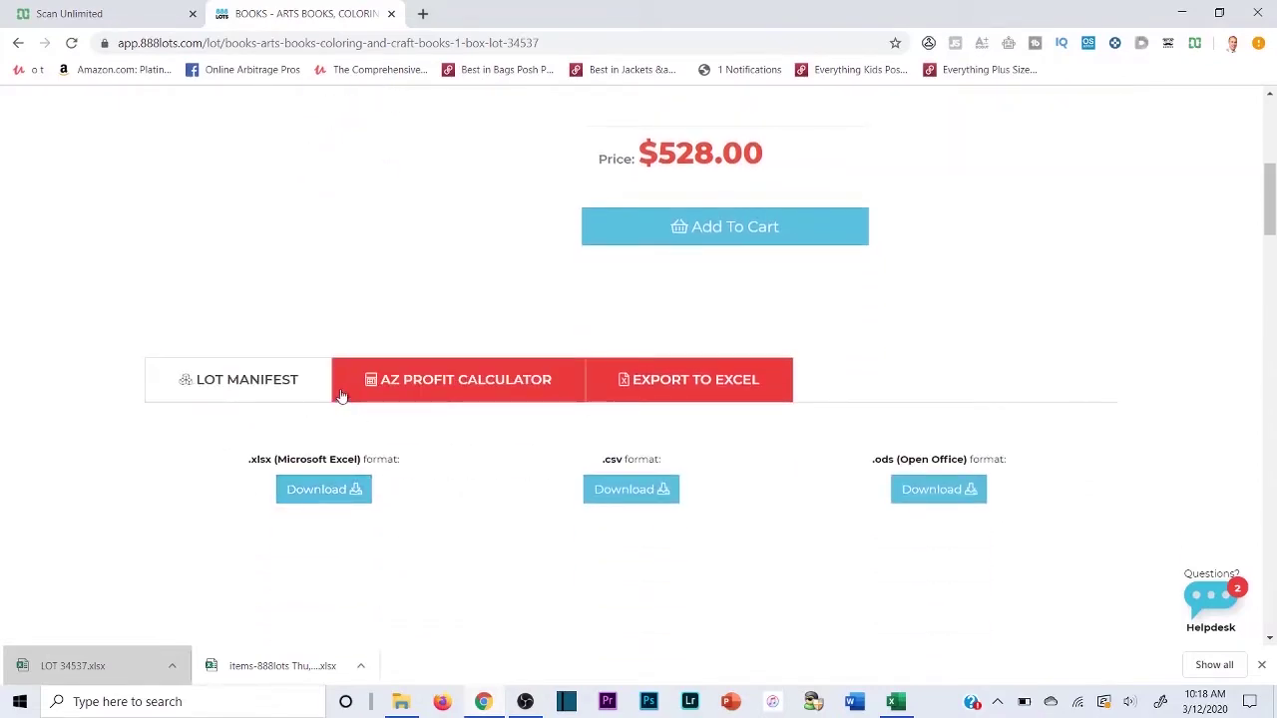
pyautogui.click(299, 387)
pyautogui.scroll(-4, 632, 416)
pyautogui.scroll(-3, 545, 462)
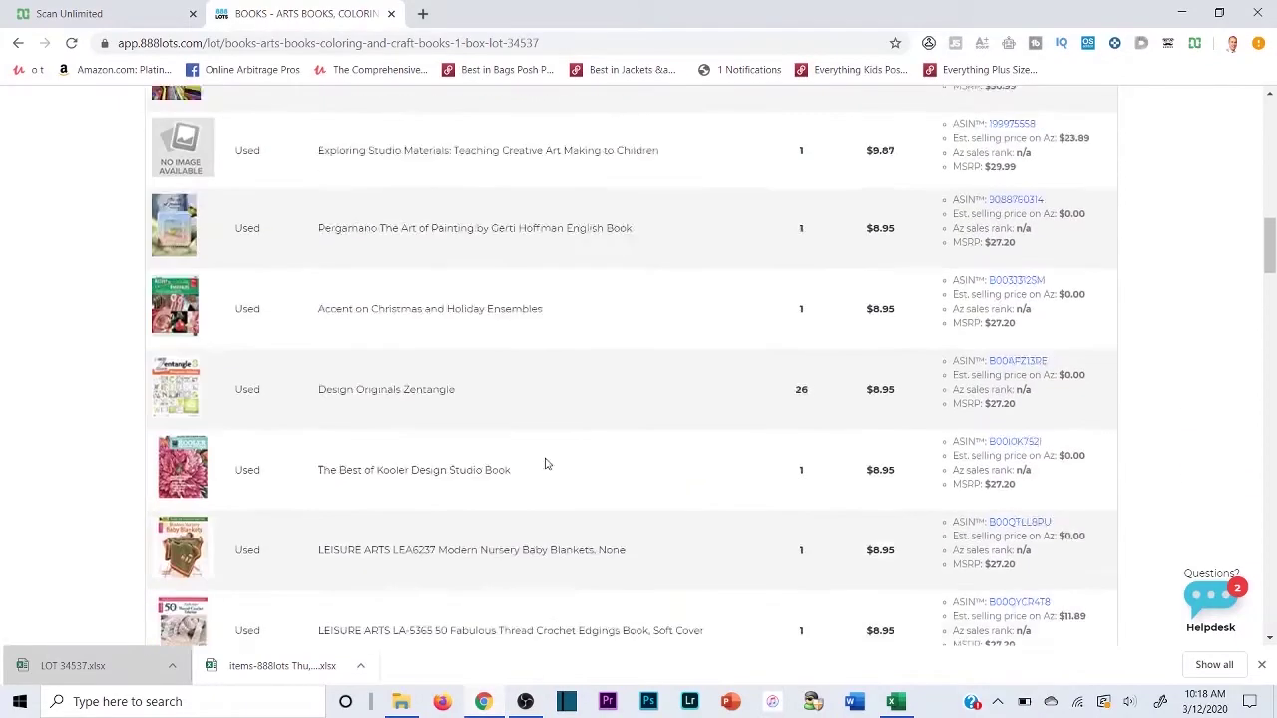
pyautogui.scroll(10, 436, 305)
pyautogui.scroll(1, 455, 305)
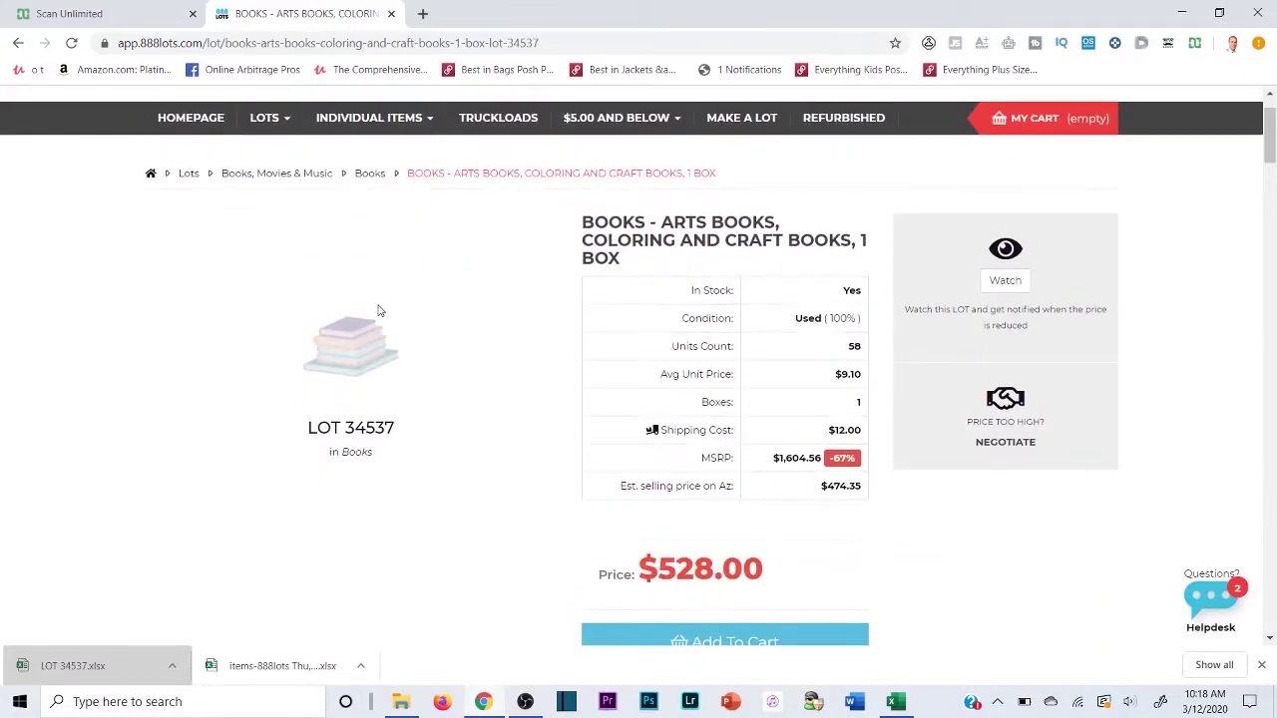
pyautogui.scroll(-2, 363, 366)
pyautogui.scroll(2, 806, 436)
pyautogui.scroll(-1, 1004, 399)
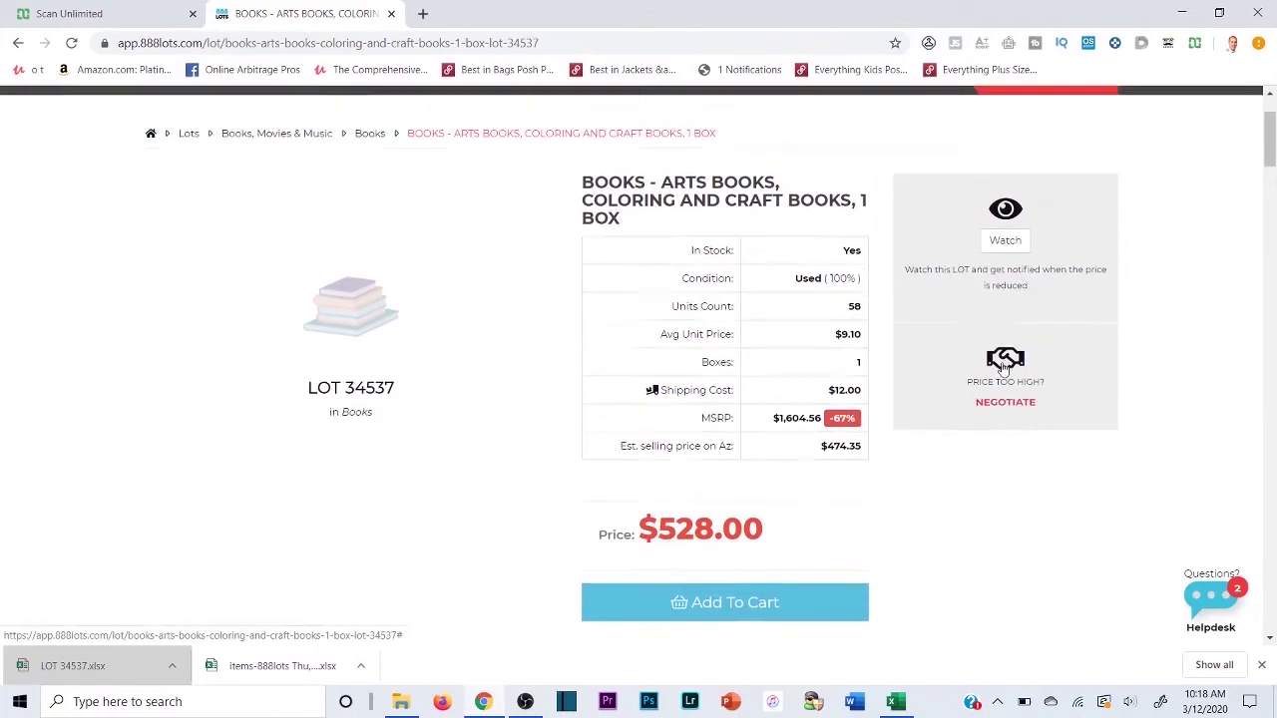
# Open the book lot's negotiation form to view the offer price entry and close it
pyautogui.scroll(1, 1004, 374)
pyautogui.click(984, 441)
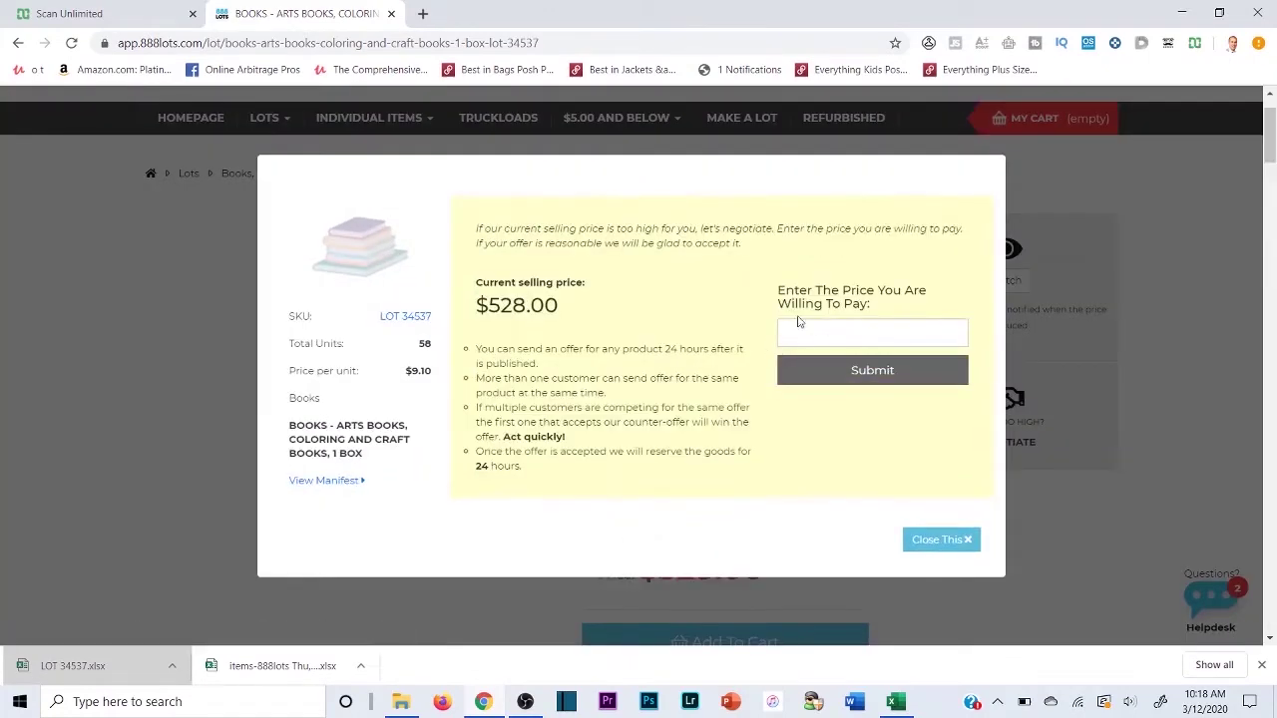
pyautogui.click(1163, 271)
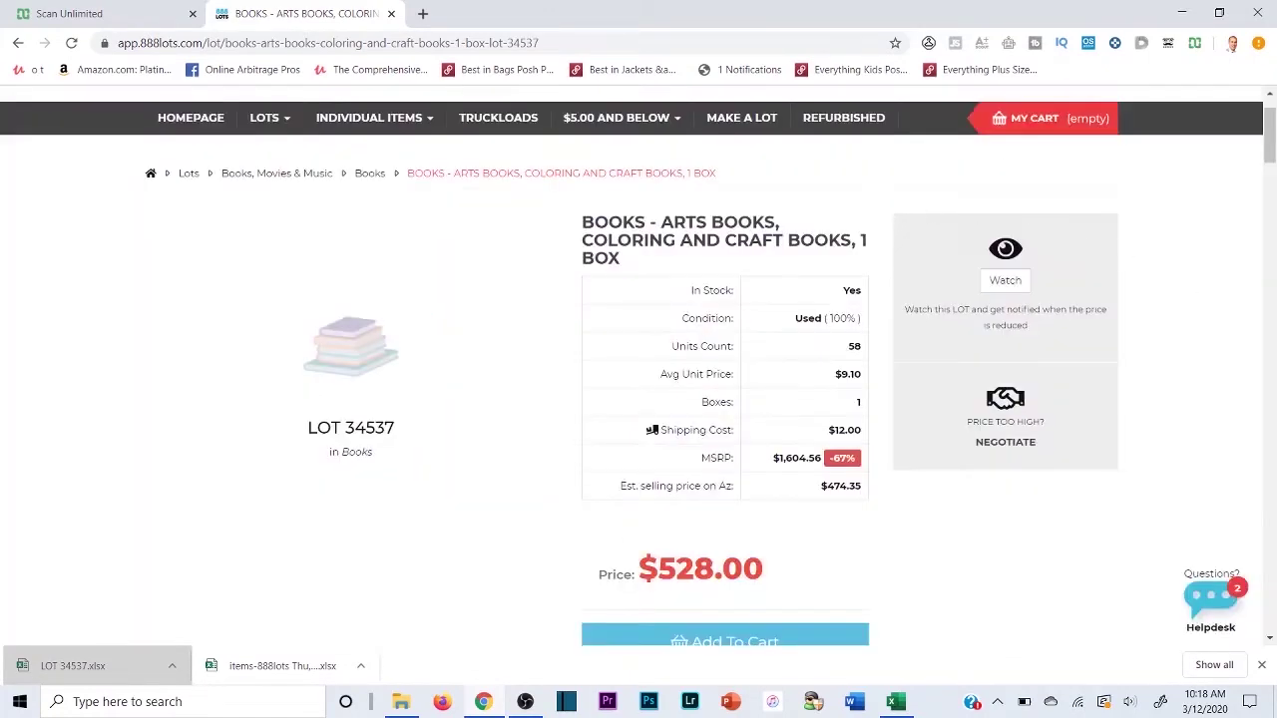
# Switch to Word and write $400 in red on the first line of a new blank document
pyautogui.click(854, 700)
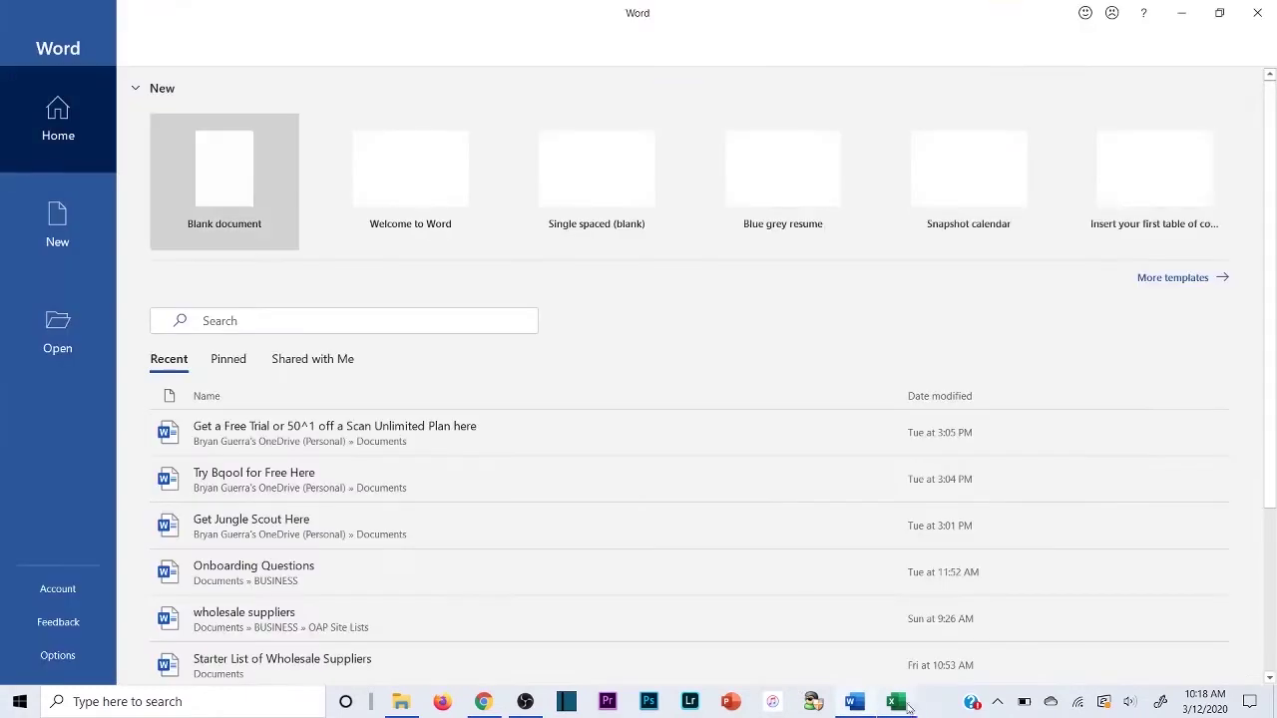
pyautogui.click(224, 165)
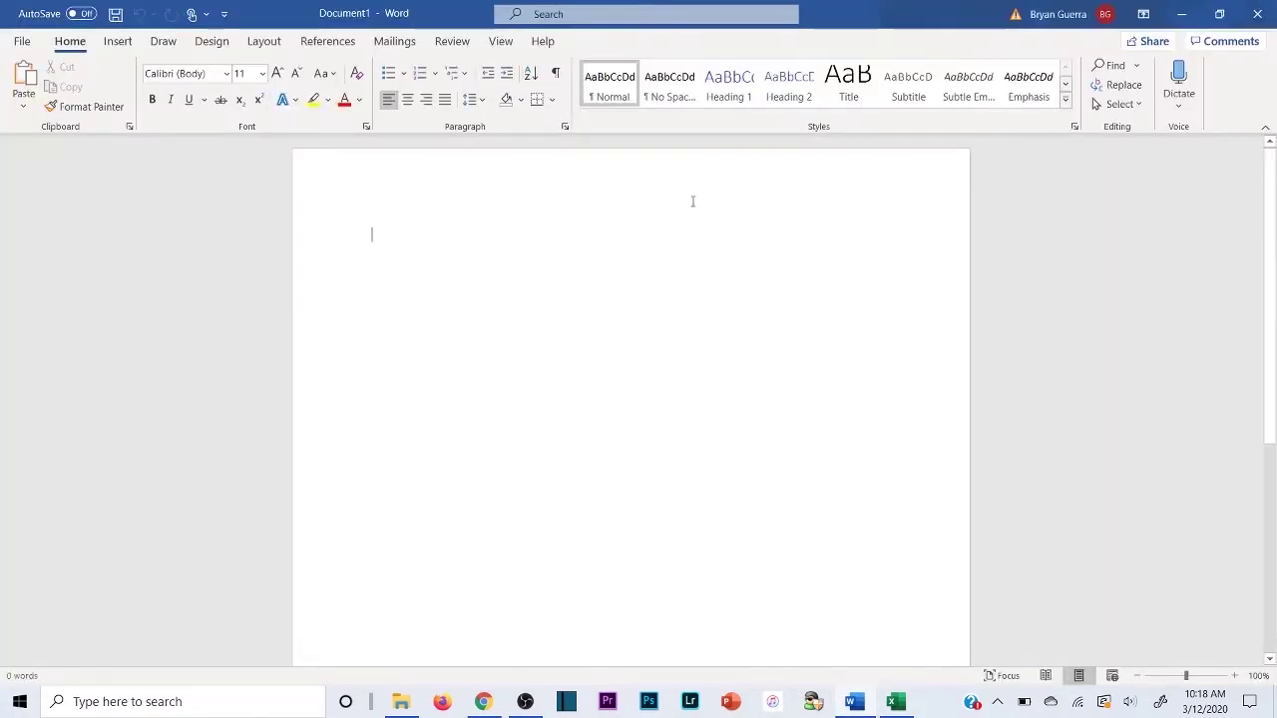
pyautogui.write('$400')
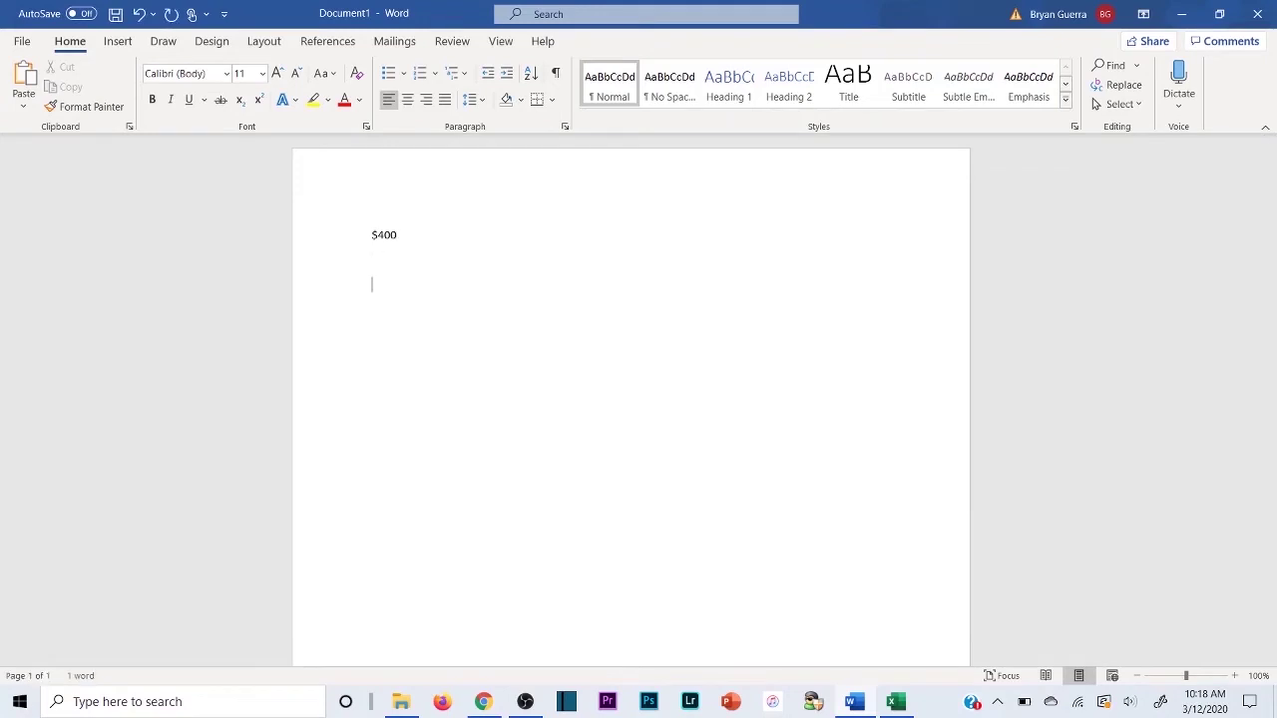
pyautogui.moveTo(441, 235); pyautogui.dragTo(328, 157)
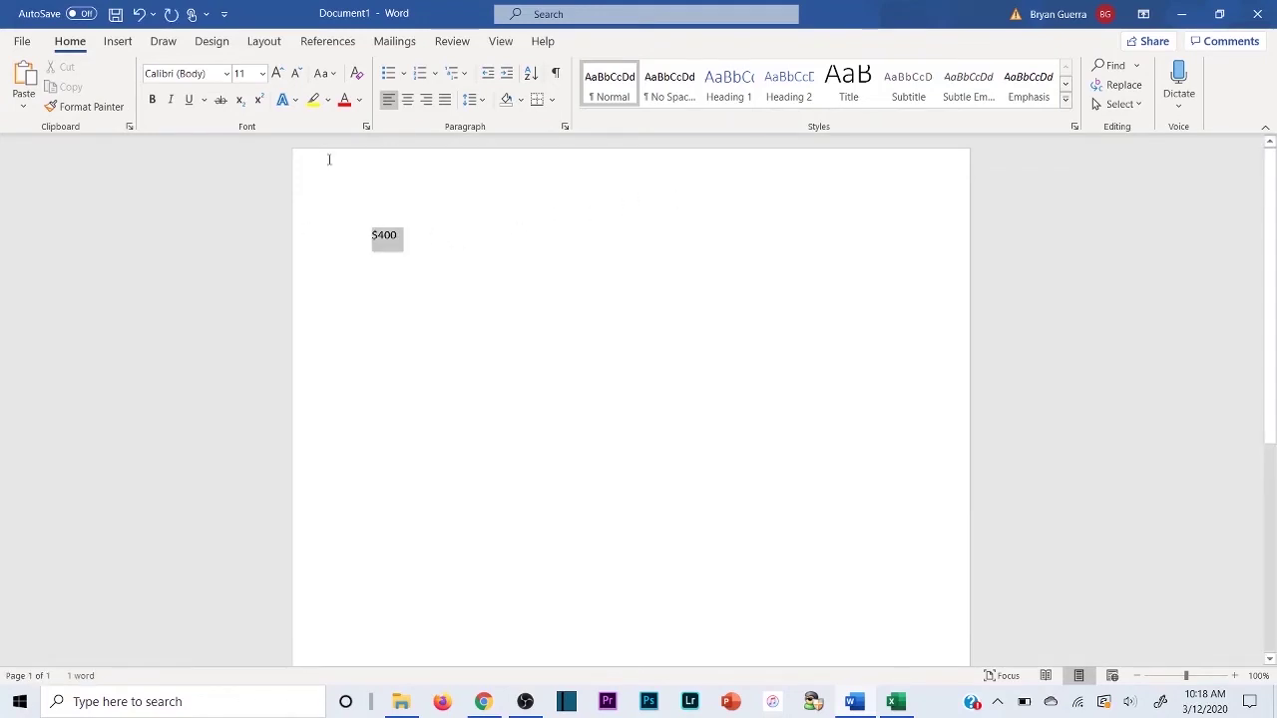
pyautogui.click(344, 100)
pyautogui.click(384, 310)
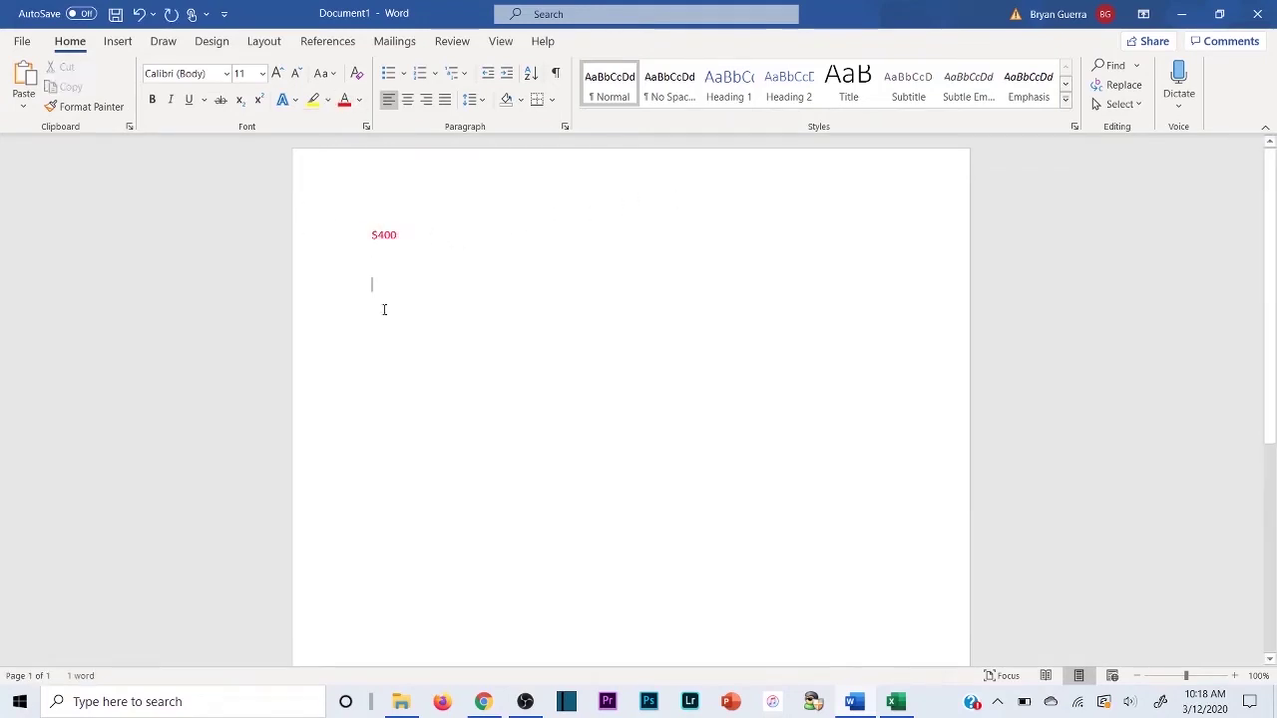
# Set the font color below the $400 line to green, try it with sample text, and delete the sample
pyautogui.click(359, 100)
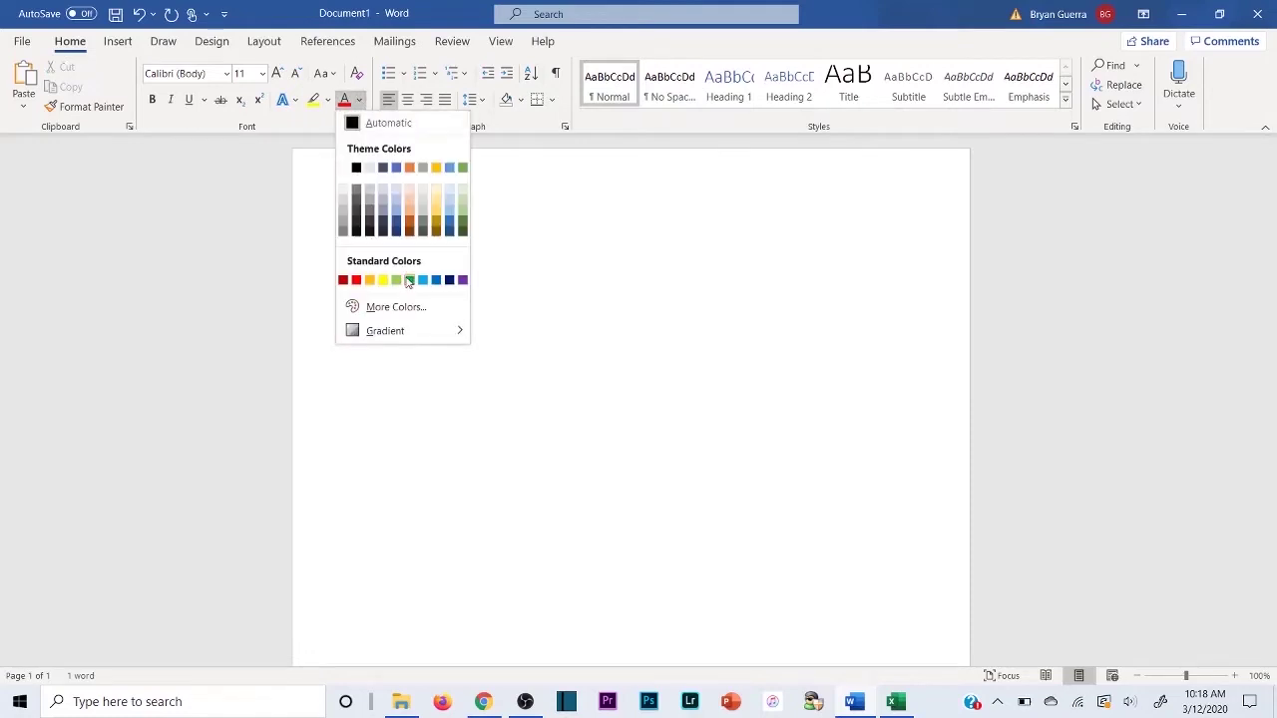
pyautogui.click(408, 283)
pyautogui.moveTo(405, 288); pyautogui.dragTo(365, 286)
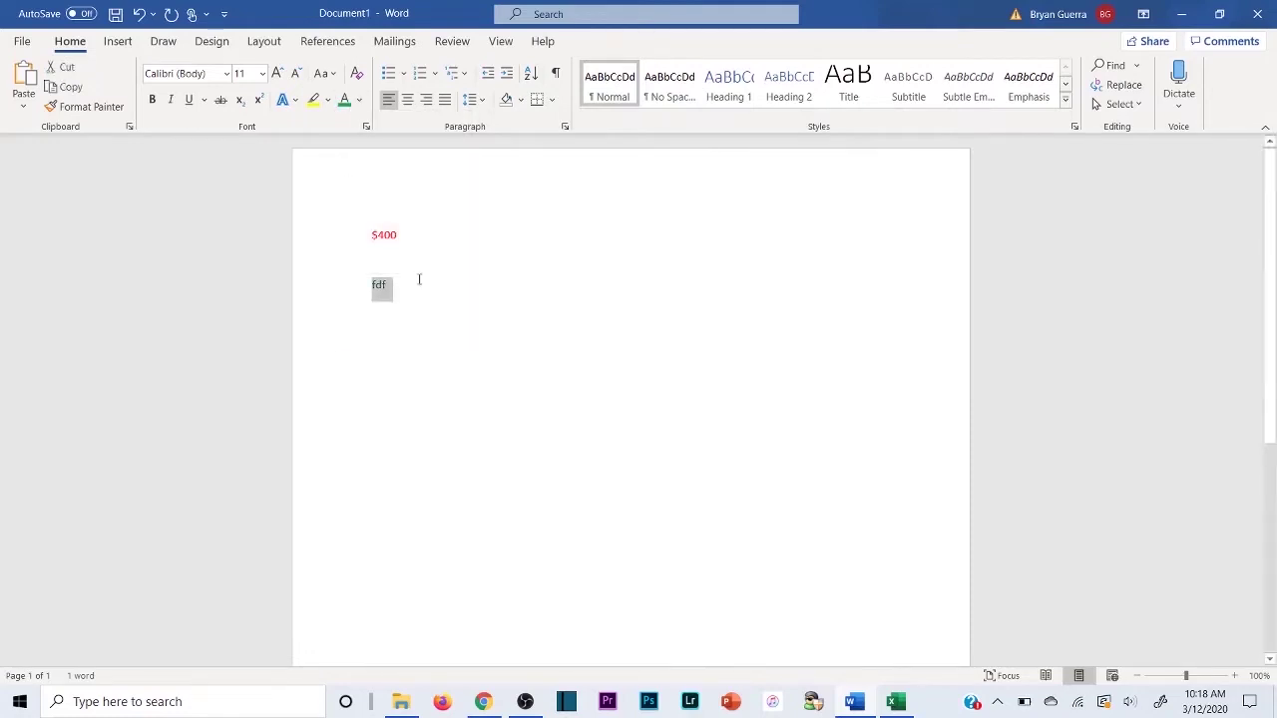
pyautogui.press('BackSpace')
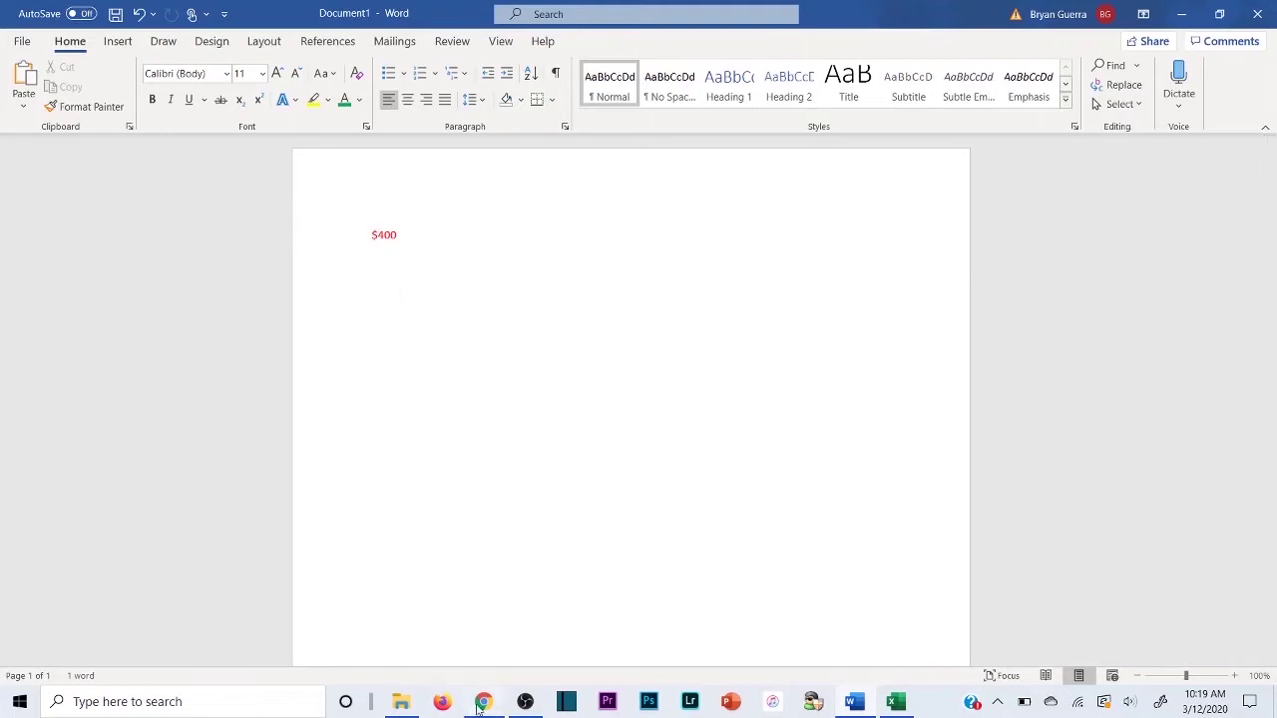
# Switch back to the 888Lots page for LOT 34537 and review the unit prices in its manifest
pyautogui.moveTo(483, 706)
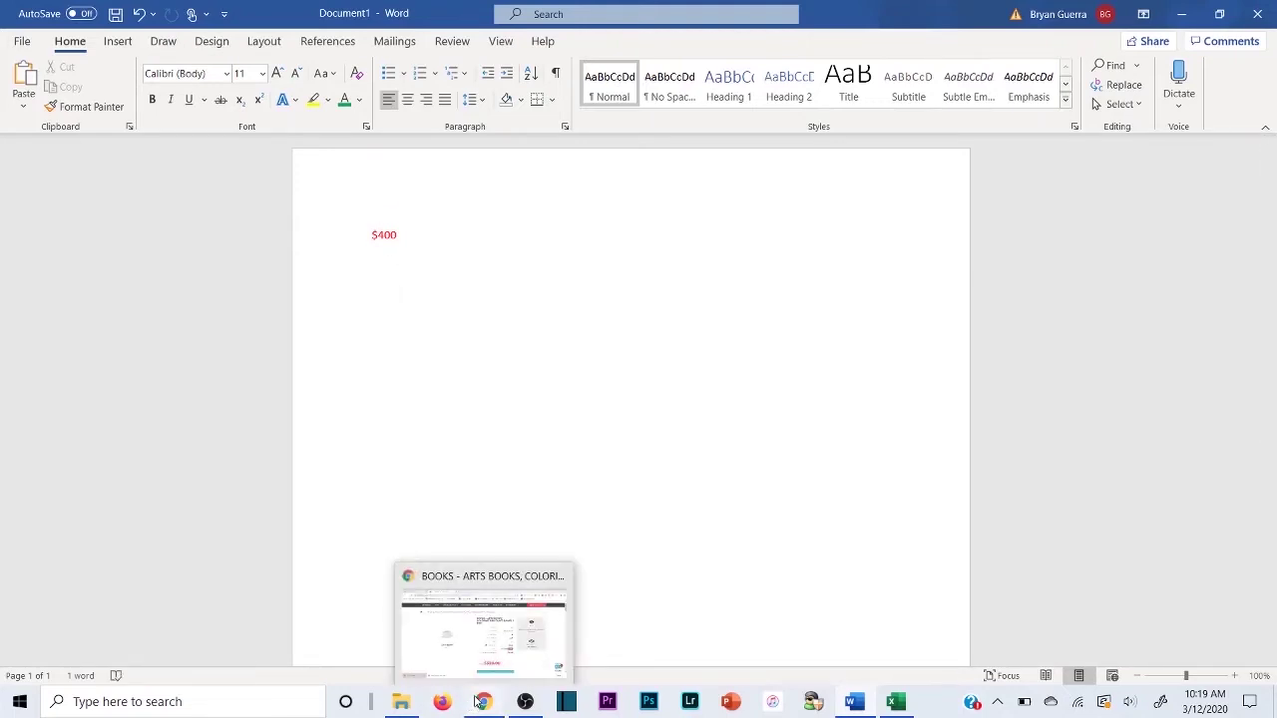
pyautogui.click(485, 709)
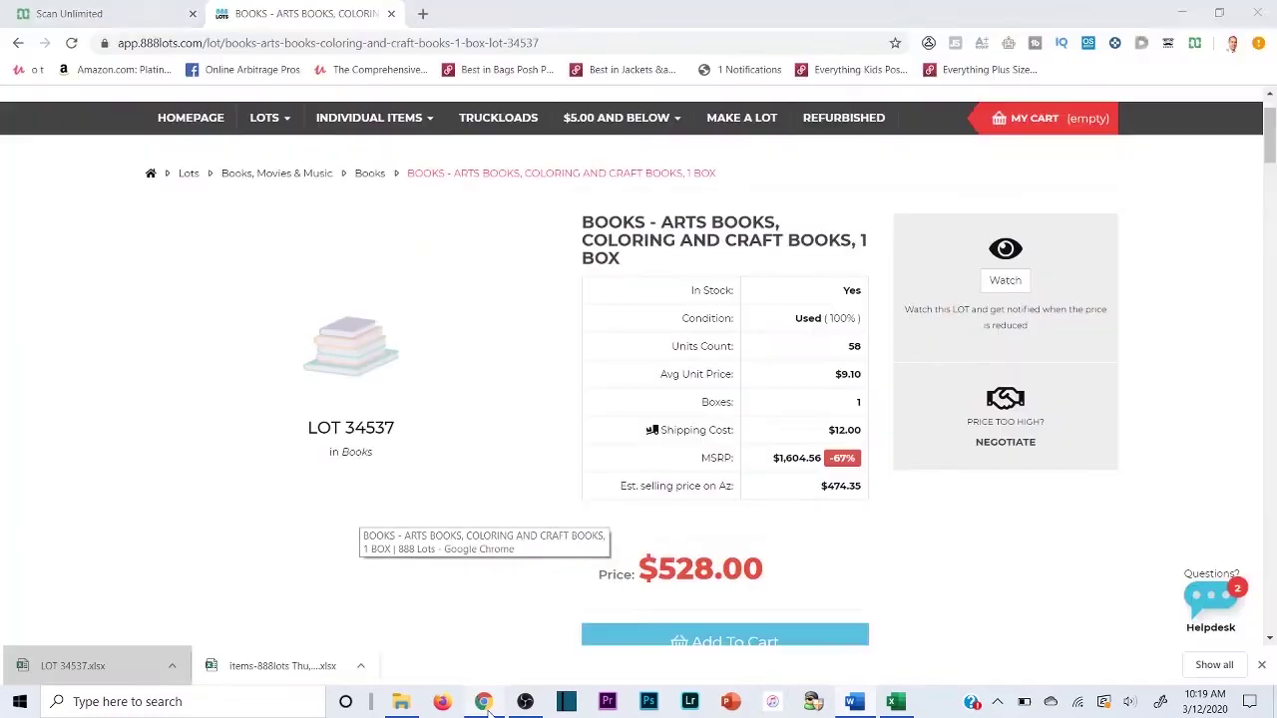
pyautogui.scroll(-7, 377, 482)
pyautogui.scroll(-2, 376, 482)
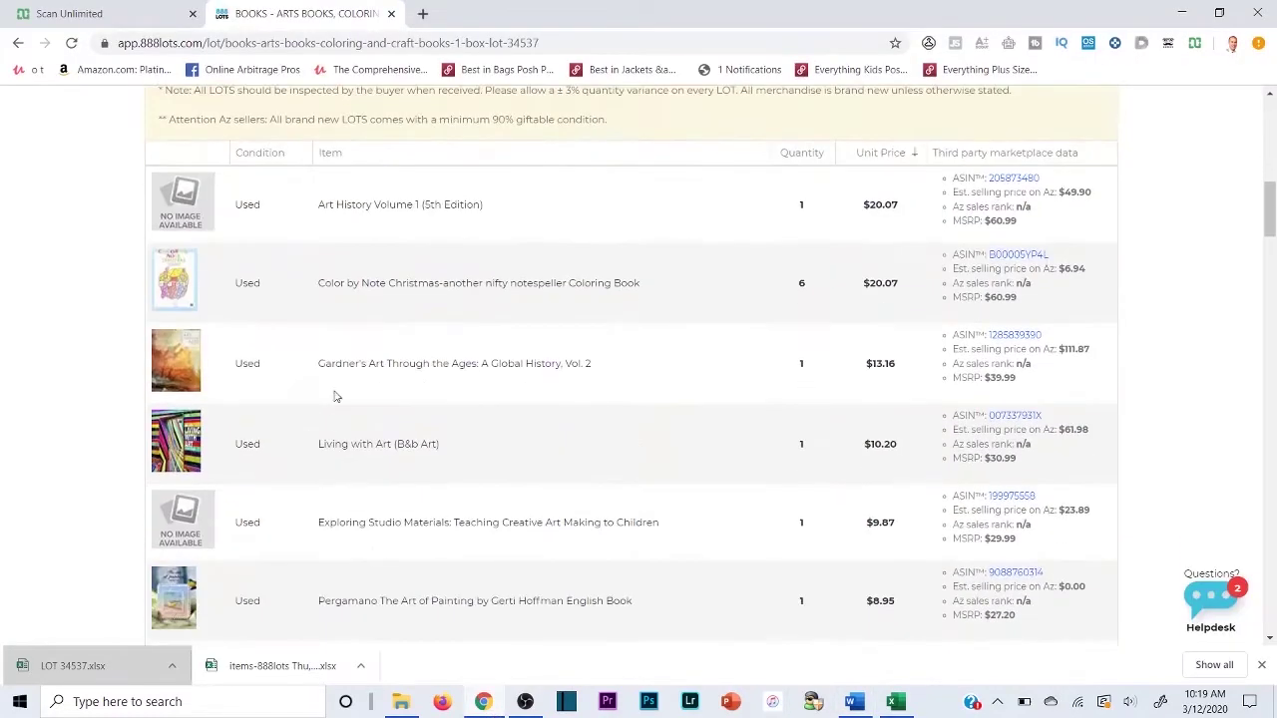
# Return to the Test Book Lot for OAP4.0 results in Scan Unlimited and sort them by ROI in descending order
pyautogui.click(176, 7)
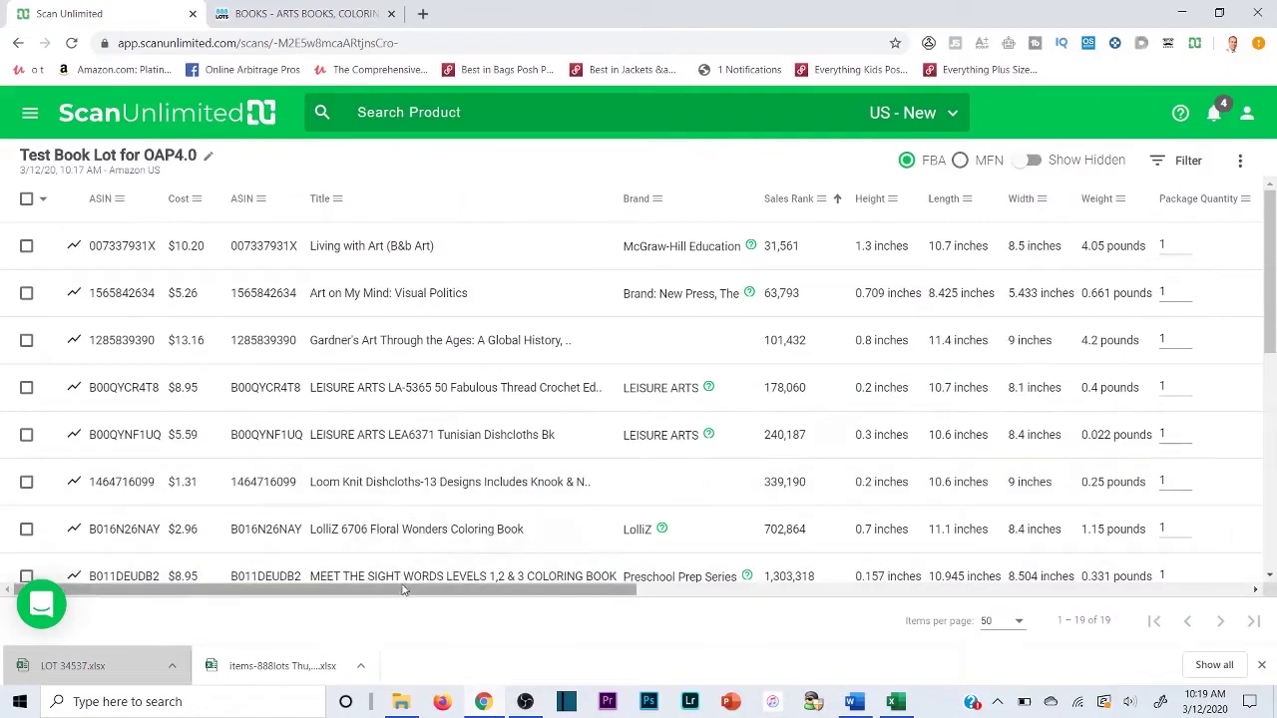
pyautogui.moveTo(404, 590); pyautogui.dragTo(1162, 584)
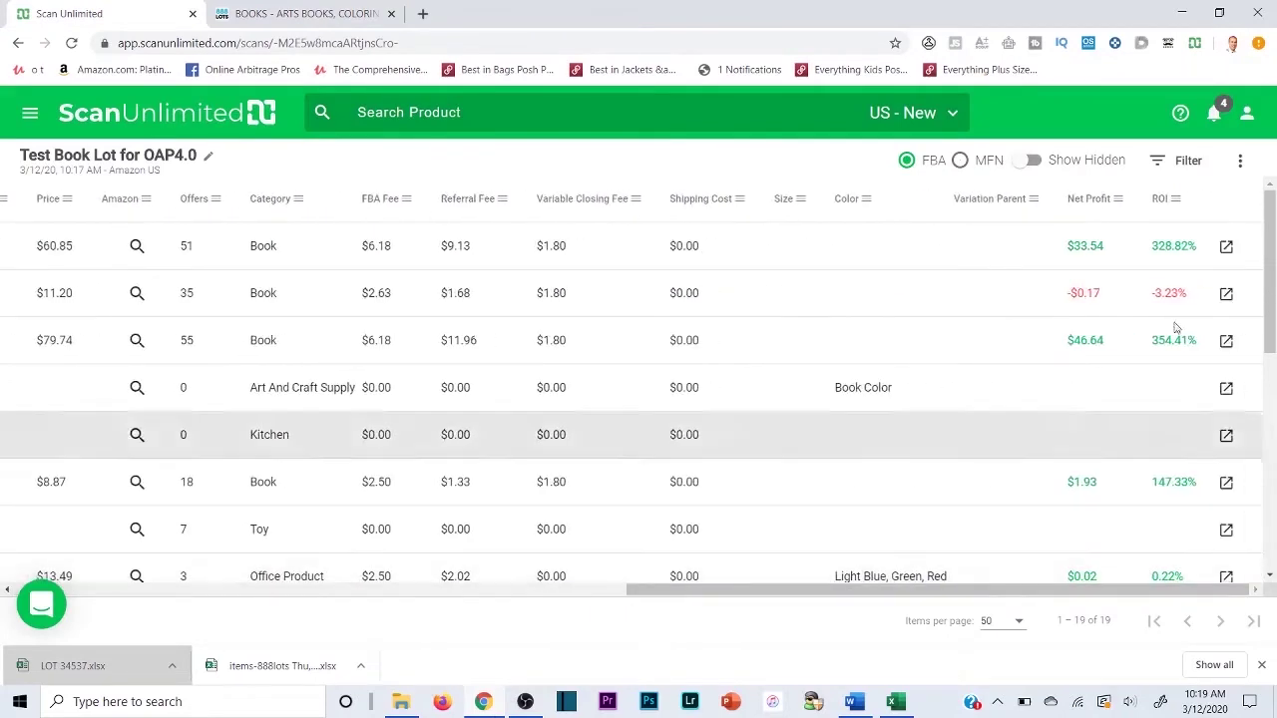
pyautogui.click(1190, 202)
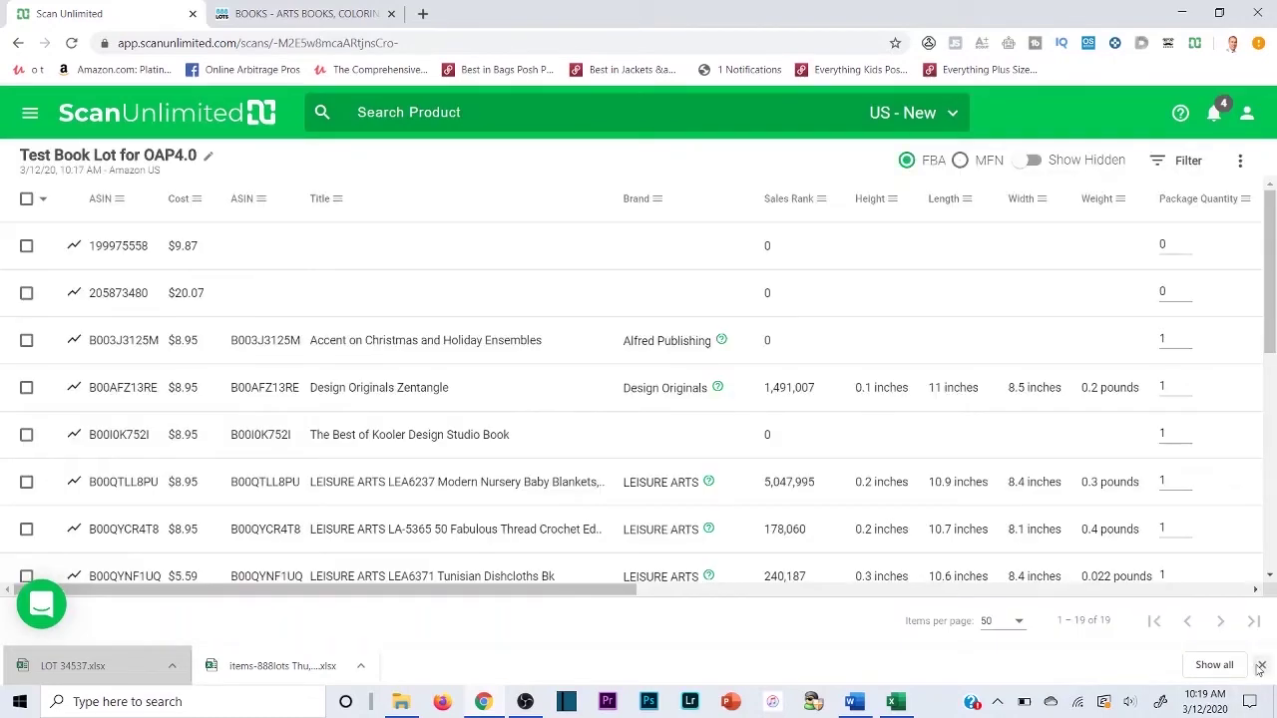
pyautogui.moveTo(371, 629); pyautogui.dragTo(998, 630)
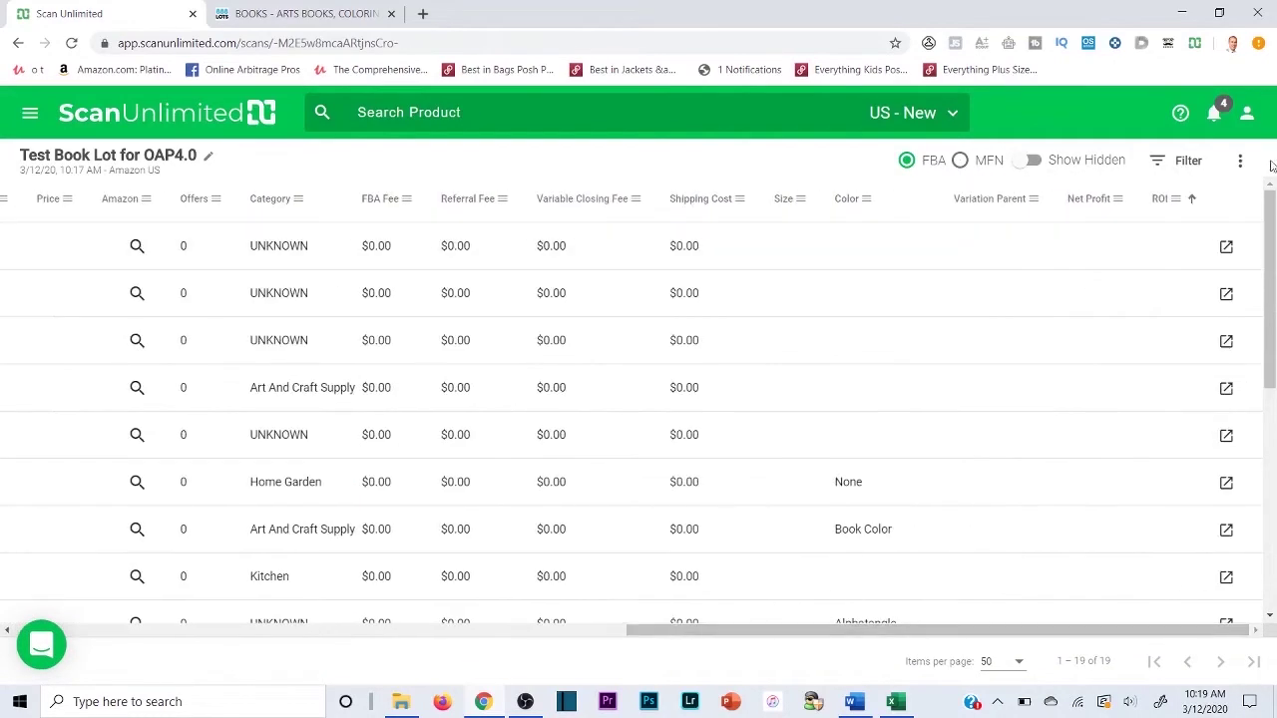
pyautogui.click(1192, 201)
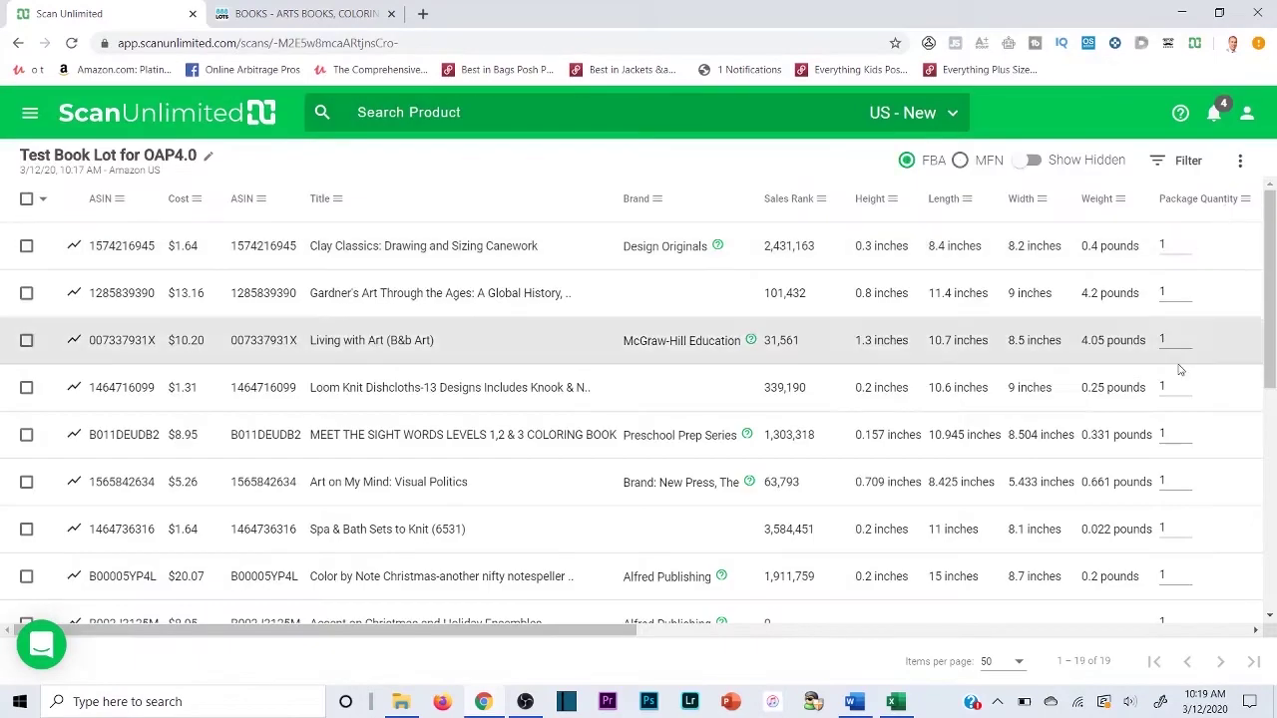
pyautogui.moveTo(602, 631); pyautogui.dragTo(1191, 631)
# Examine the items' net profit and ROI, and check the sales ranks of Clay Classics and Meet the Sight Words
pyautogui.scroll(-5, 1191, 250)
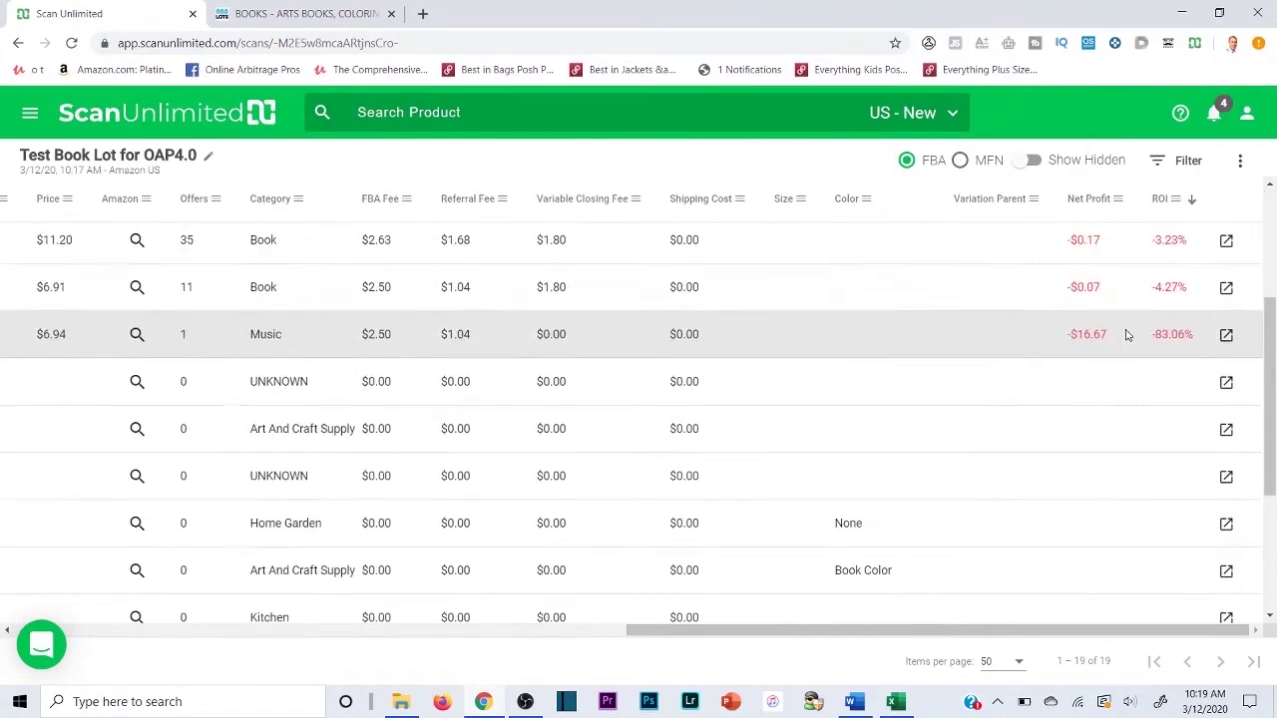
pyautogui.scroll(5, 1089, 377)
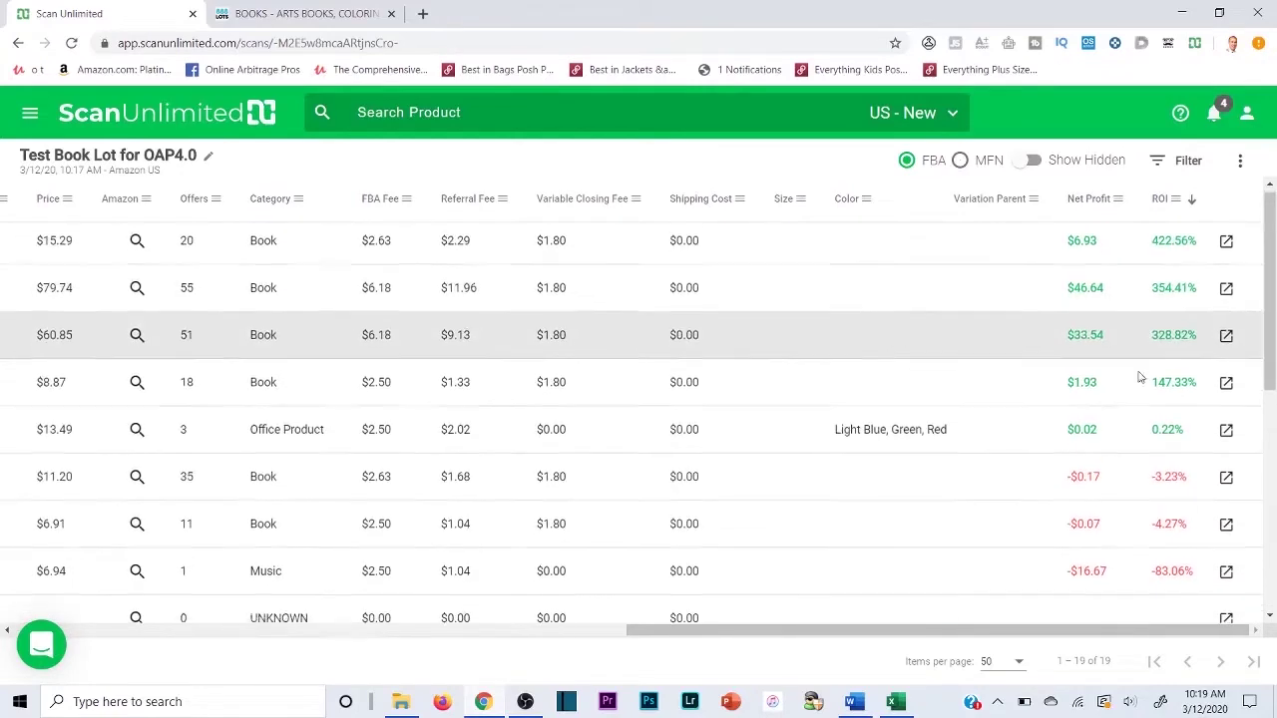
pyautogui.scroll(-1, 1147, 340)
pyautogui.scroll(1, 1157, 270)
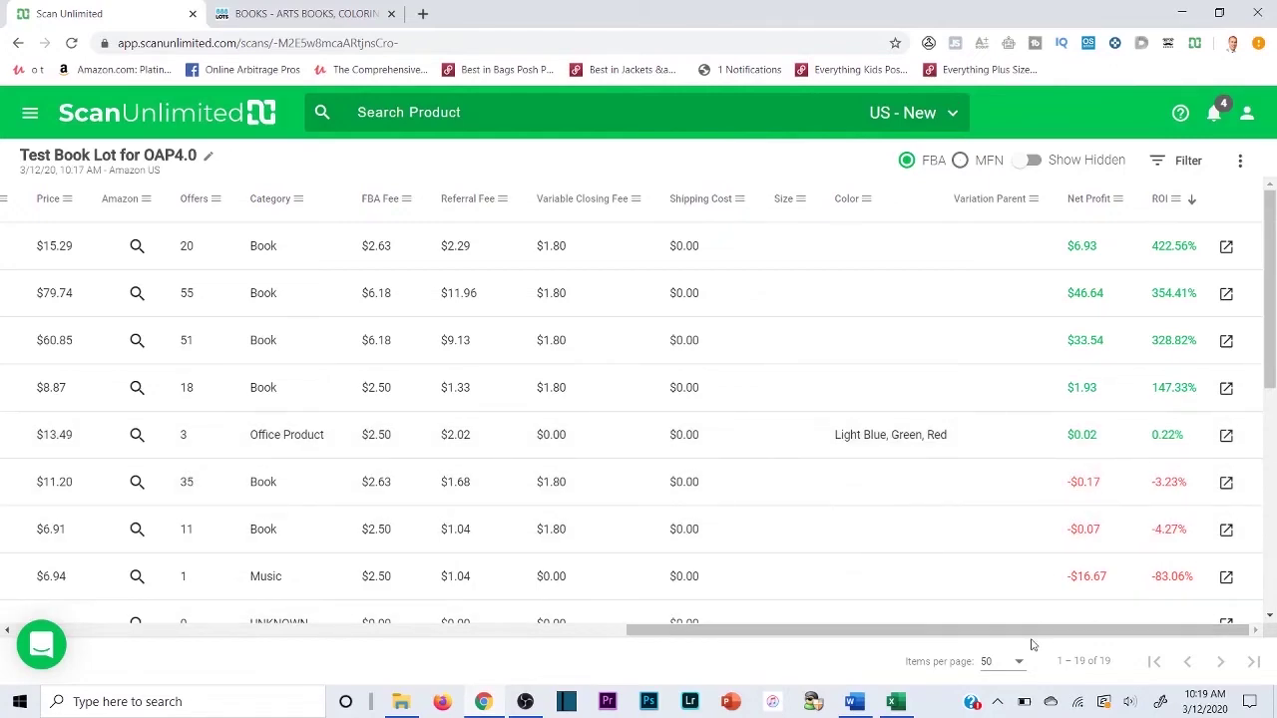
pyautogui.moveTo(995, 629); pyautogui.dragTo(370, 619)
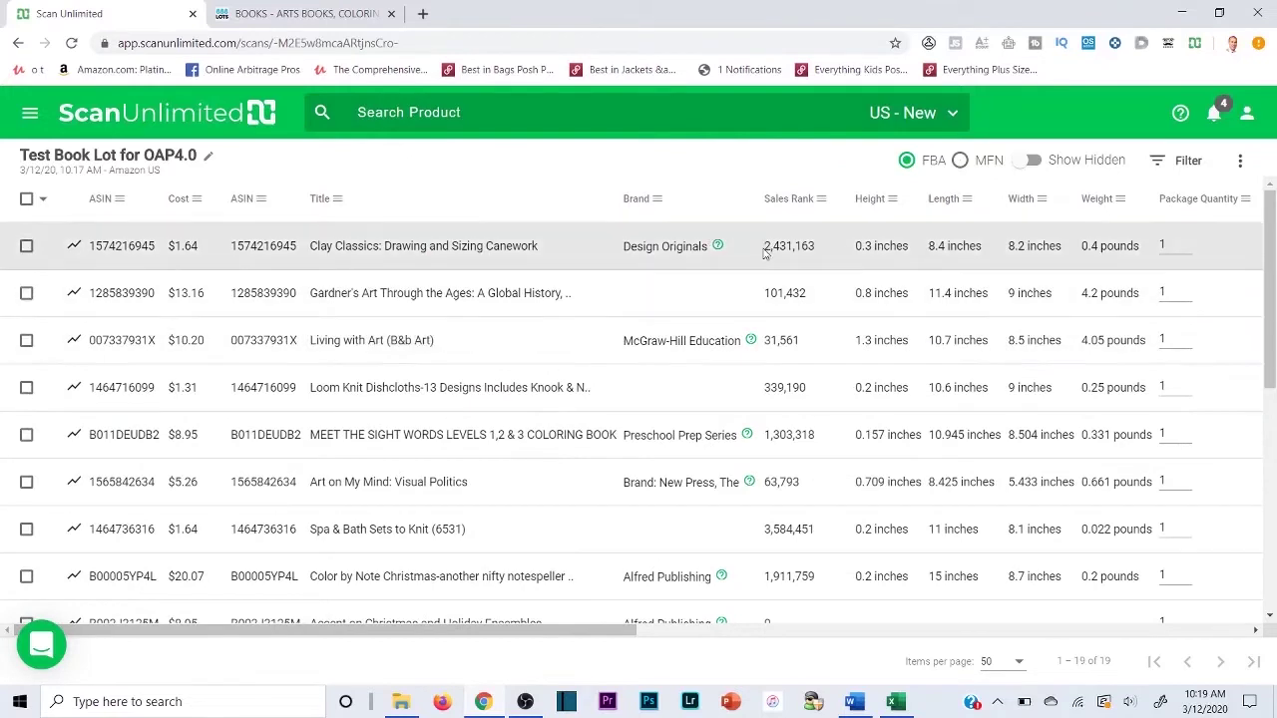
pyautogui.moveTo(767, 247); pyautogui.dragTo(815, 247)
pyautogui.rightClick(813, 246)
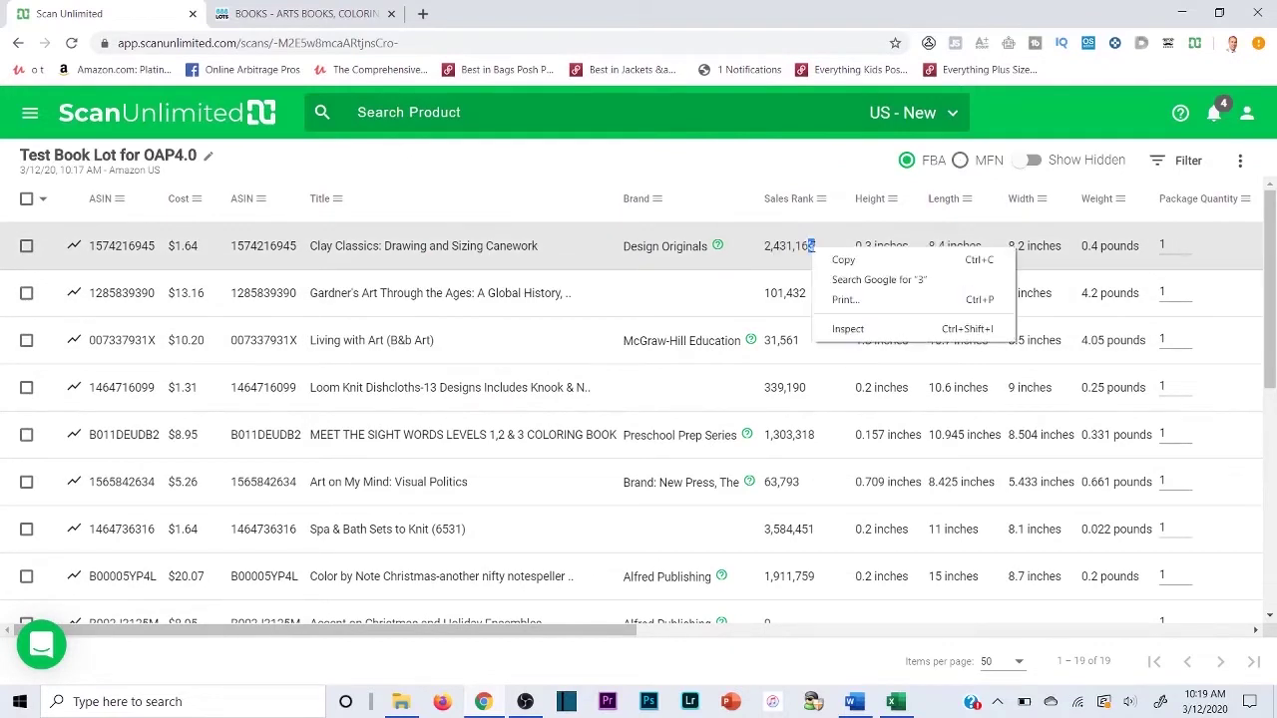
pyautogui.click(811, 246)
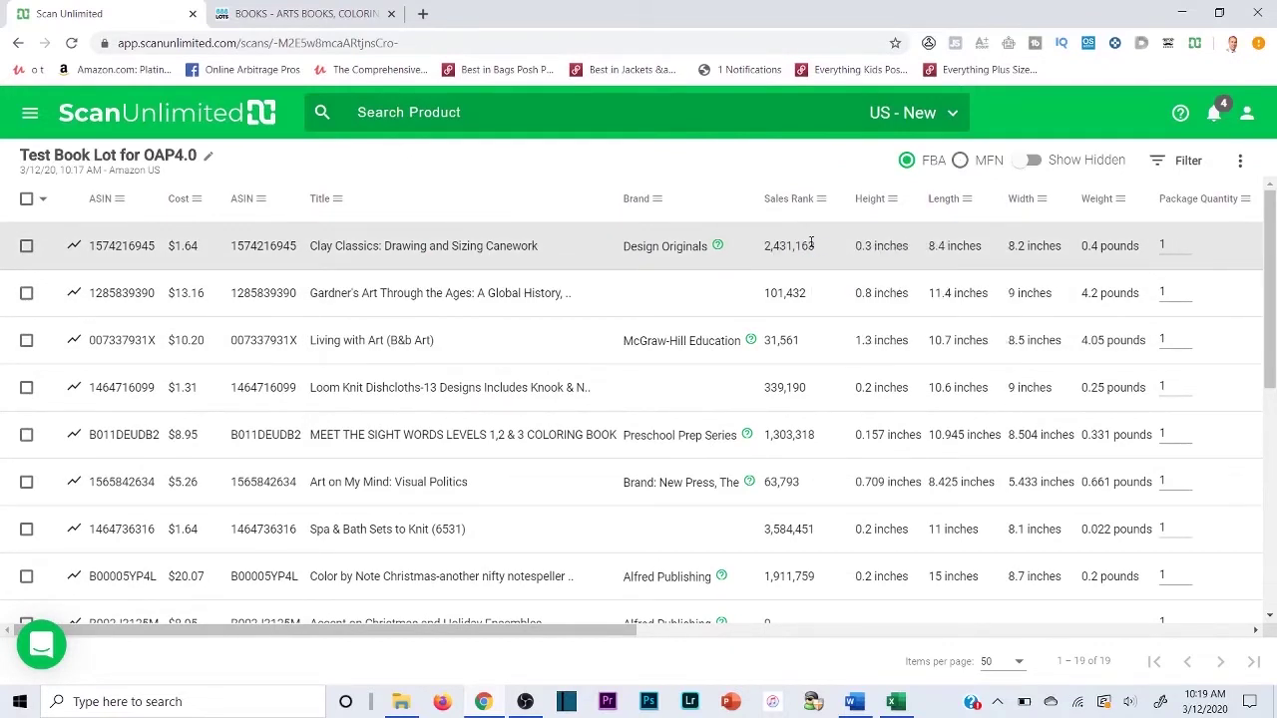
pyautogui.doubleClick(810, 434)
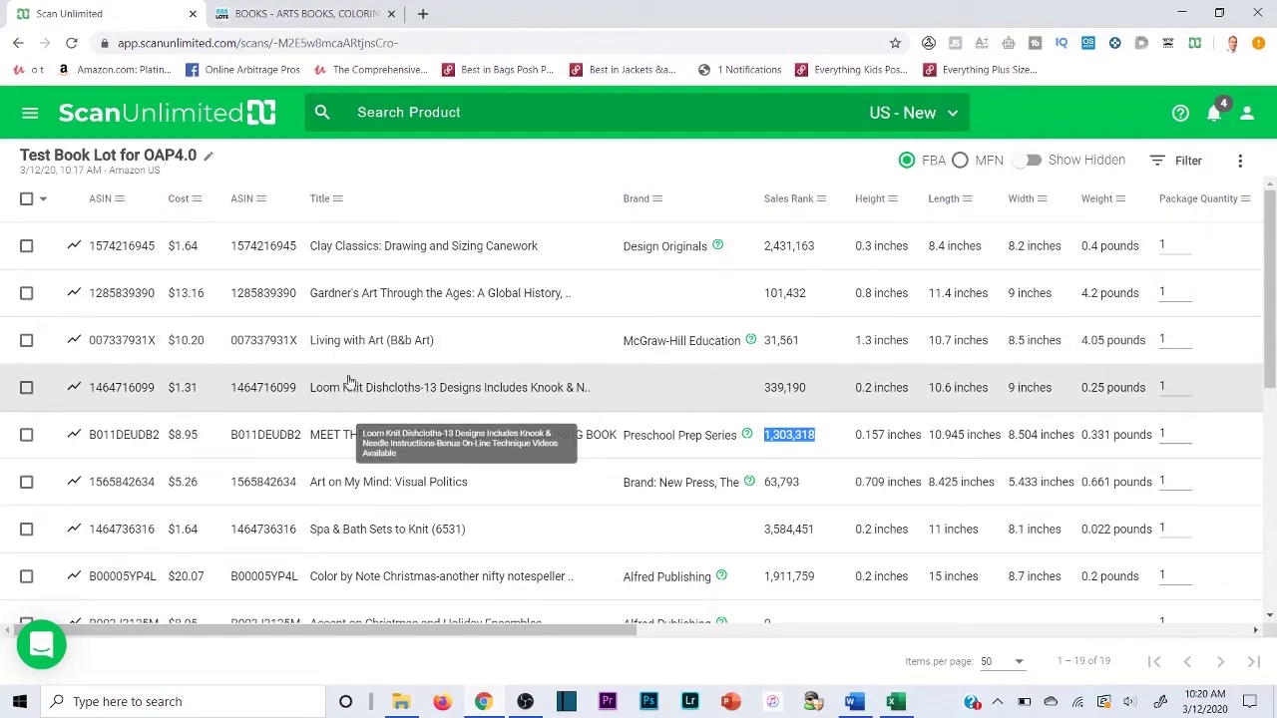
# Switch to the LOT 34537 workbook in Excel, widen the ITEM column, and check the quantity of Gardner's Art Through the Ages
pyautogui.click(898, 703)
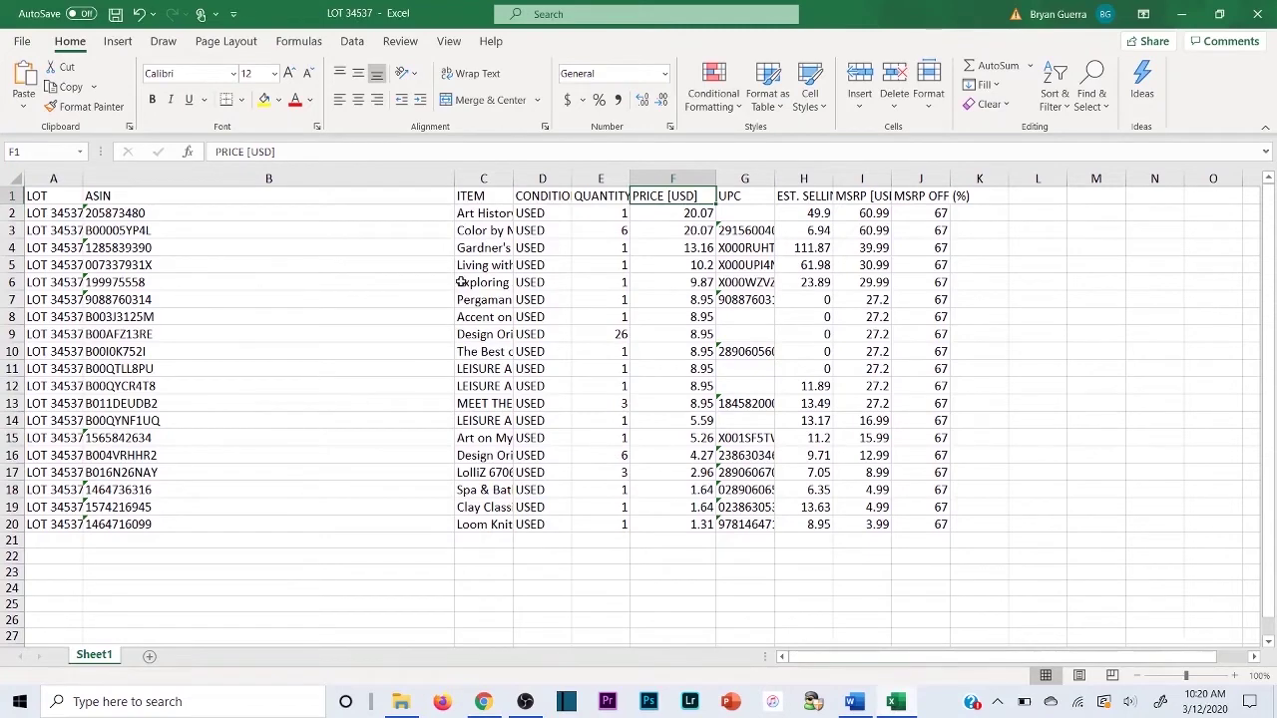
pyautogui.moveTo(514, 180); pyautogui.dragTo(652, 182)
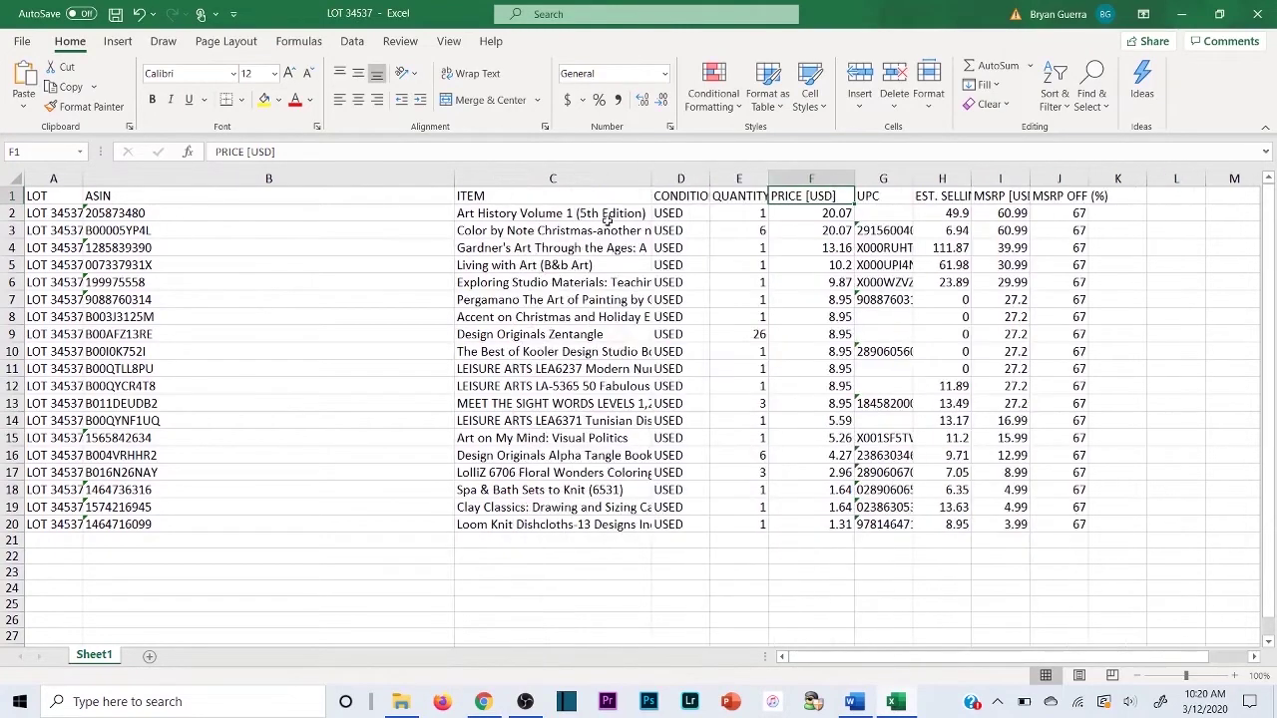
pyautogui.click(515, 249)
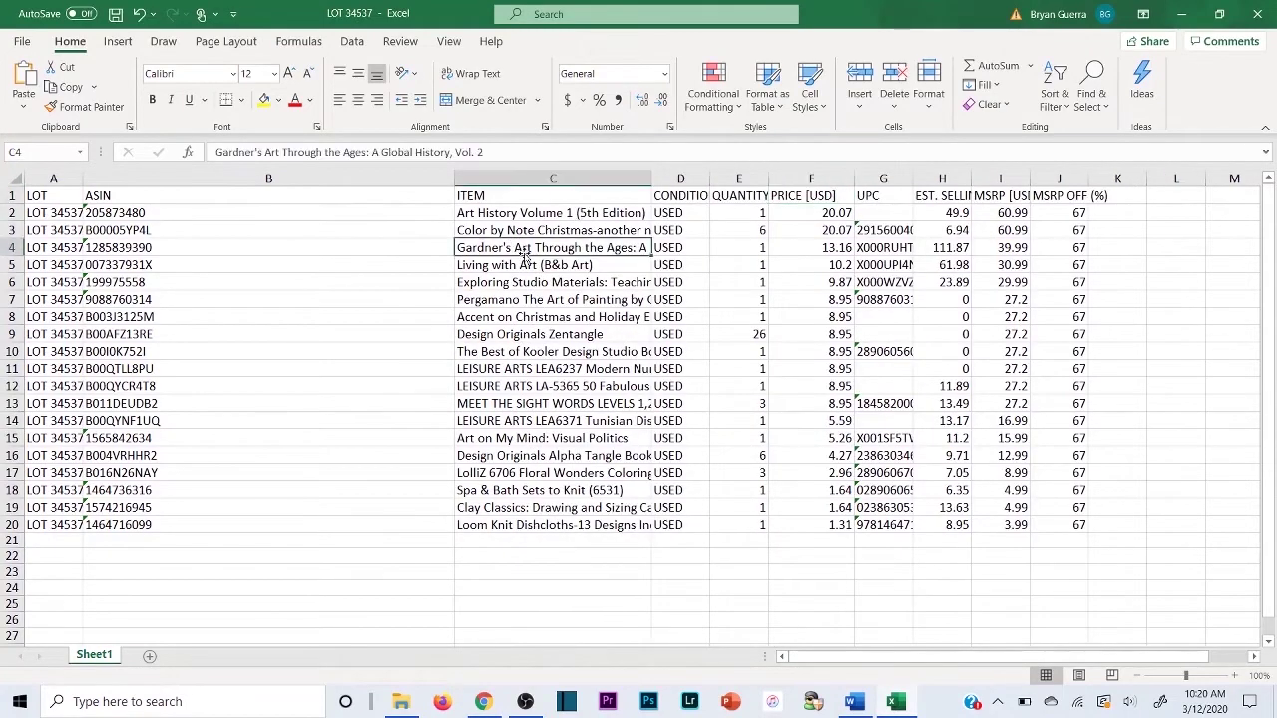
pyautogui.click(728, 247)
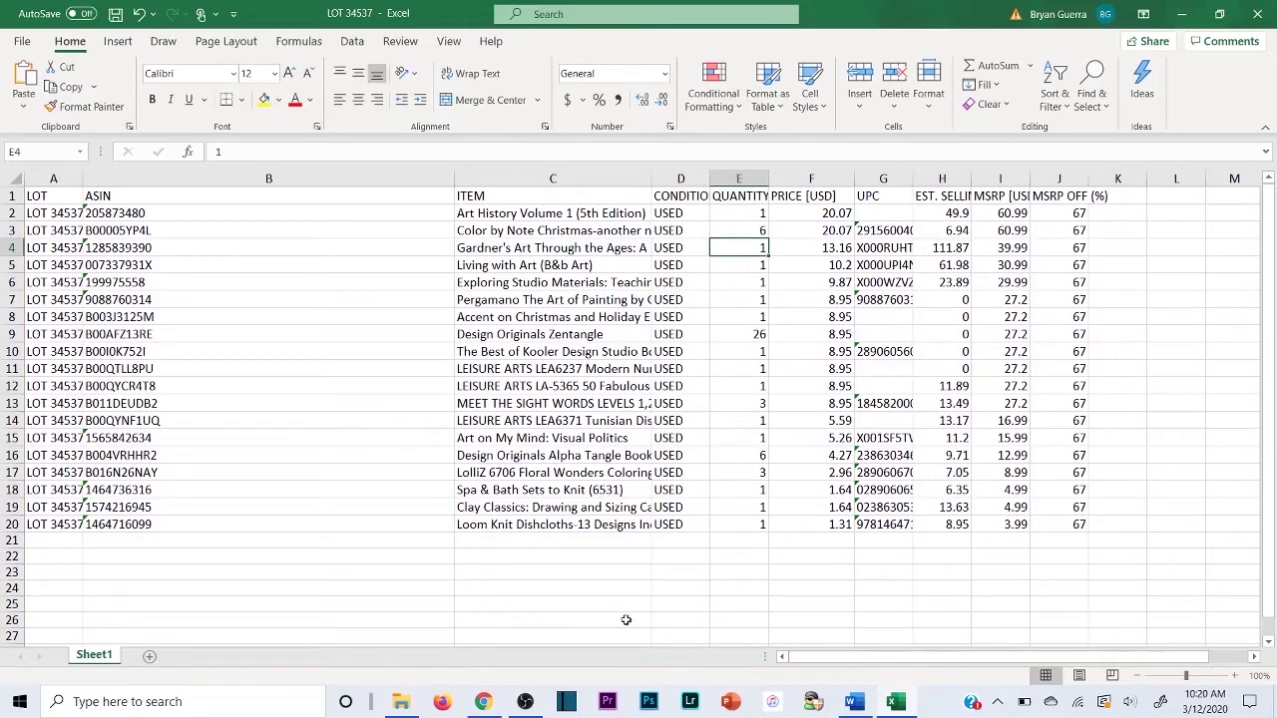
# Consult the Scan Unlimited results for the next profitable title and check the quantity of Living with Art in the Excel workbook
pyautogui.click(483, 702)
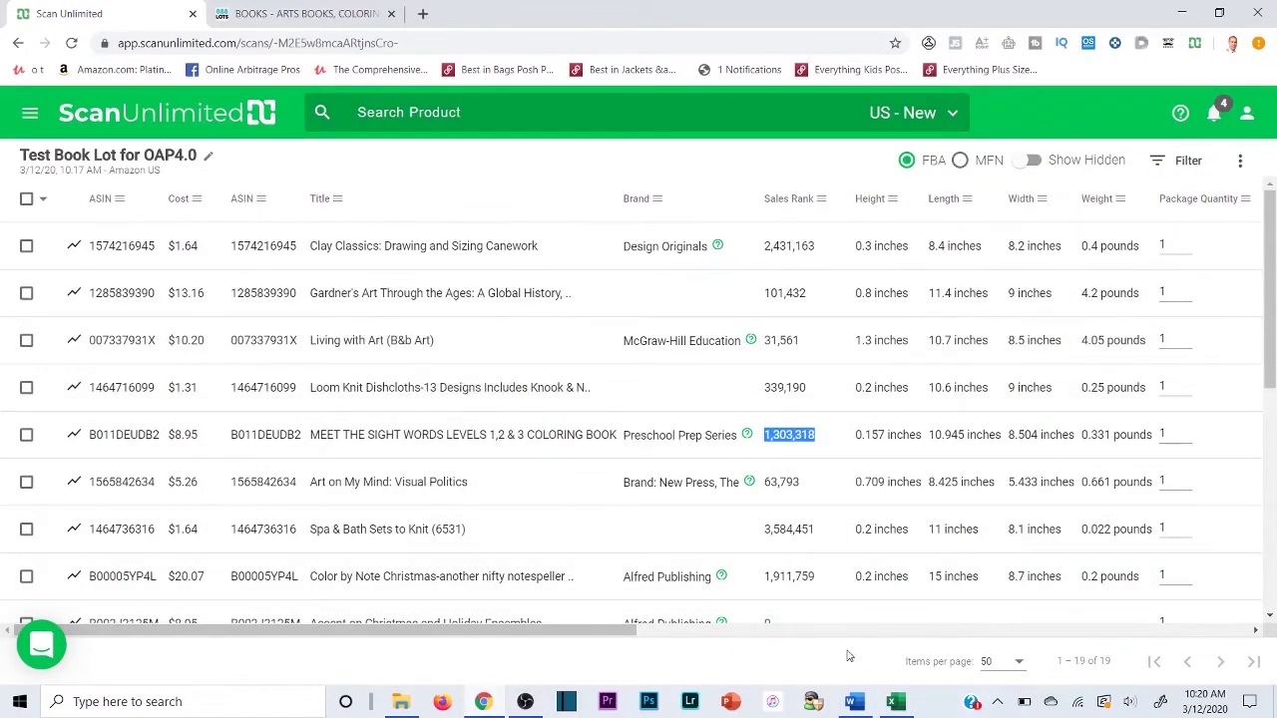
pyautogui.click(893, 701)
pyautogui.click(608, 281)
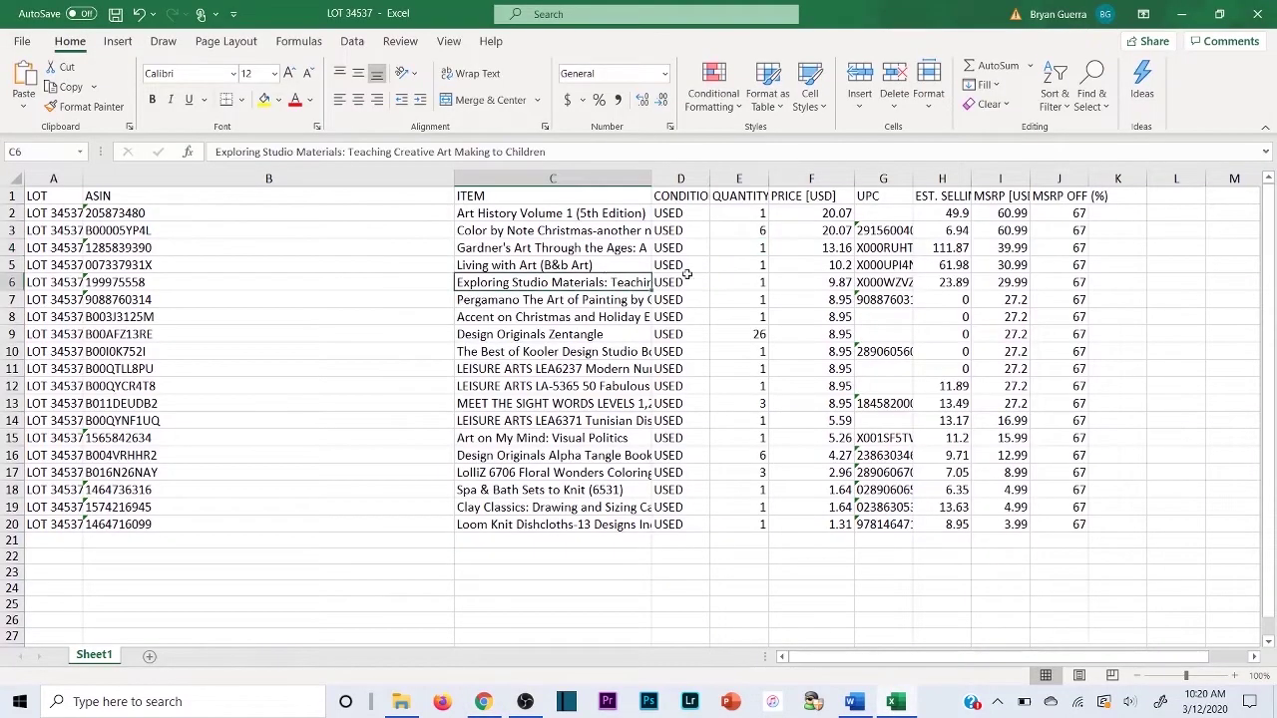
pyautogui.click(745, 266)
# Return to the Scan Unlimited results for another profitable title and check the quantity of Loom Knit Dishcloths in the Excel workbook
pyautogui.click(483, 701)
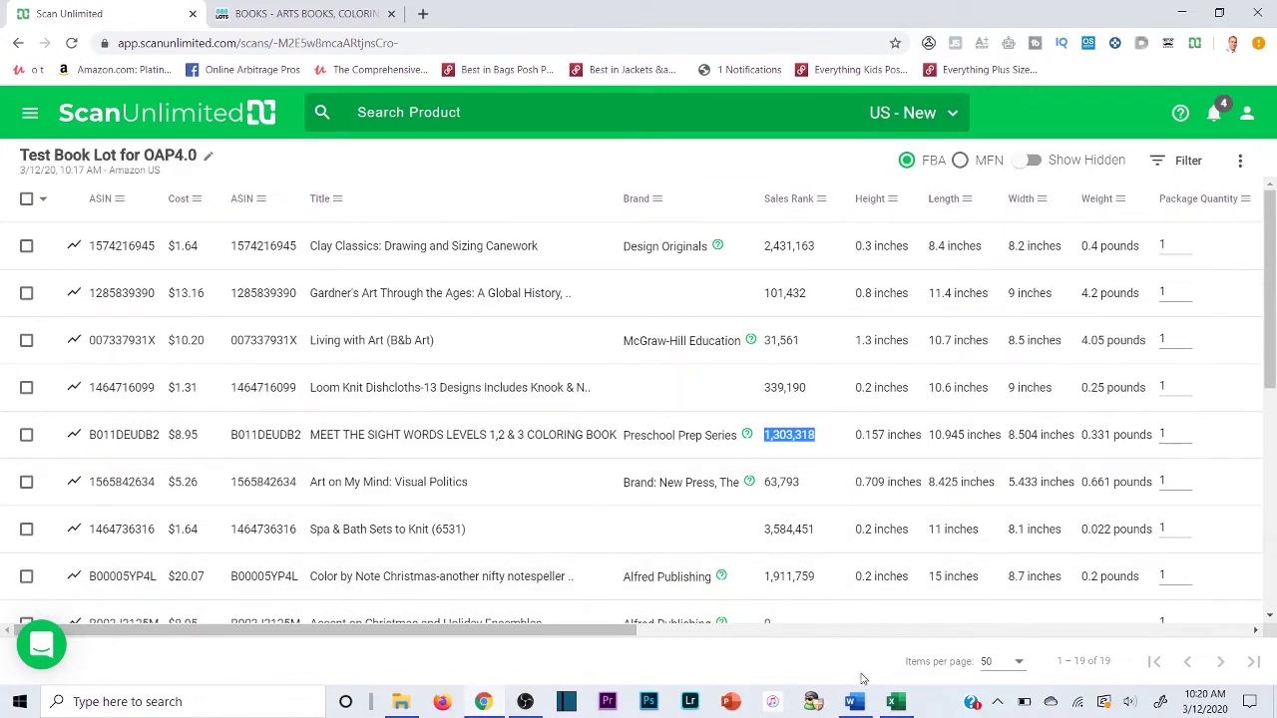
pyautogui.click(892, 701)
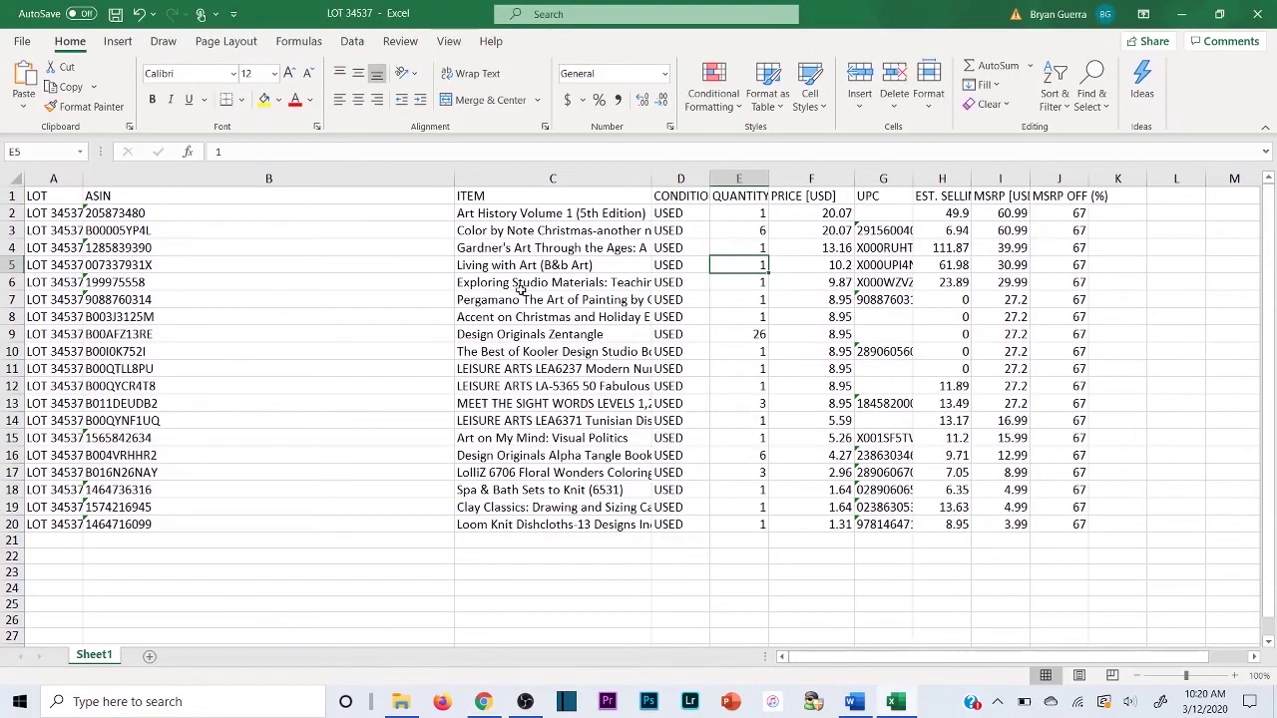
pyautogui.click(520, 526)
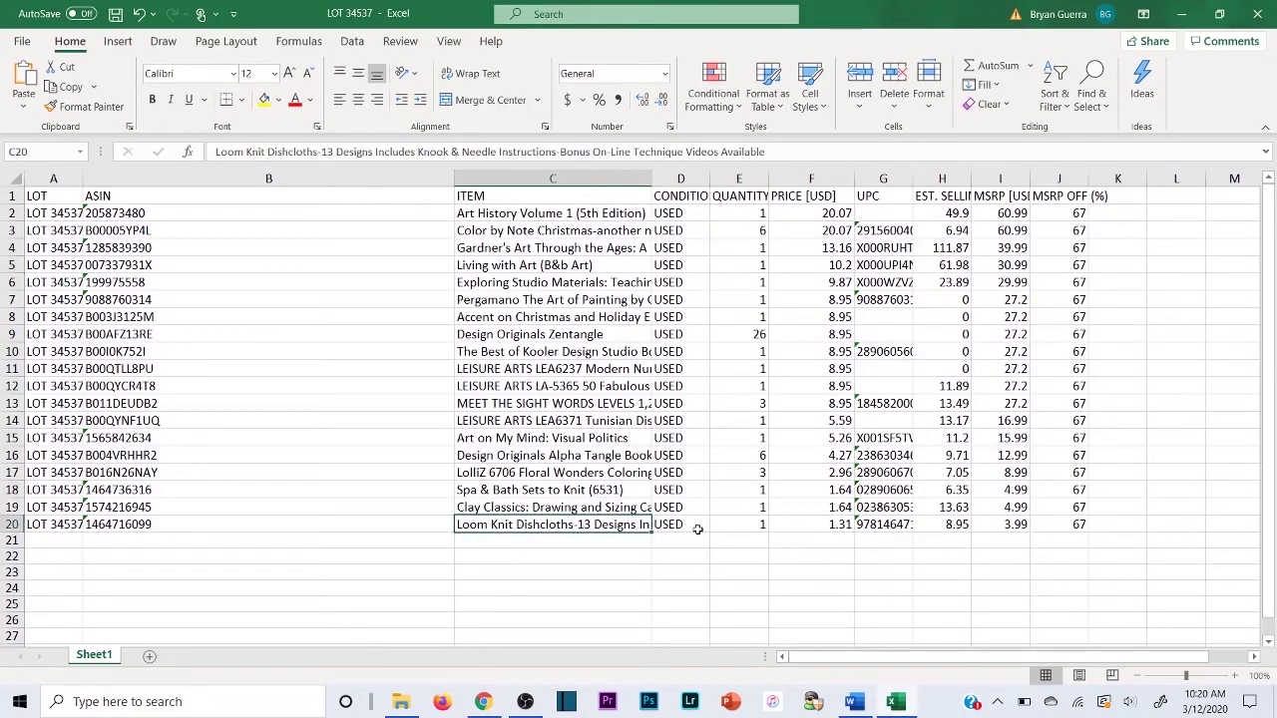
pyautogui.click(730, 526)
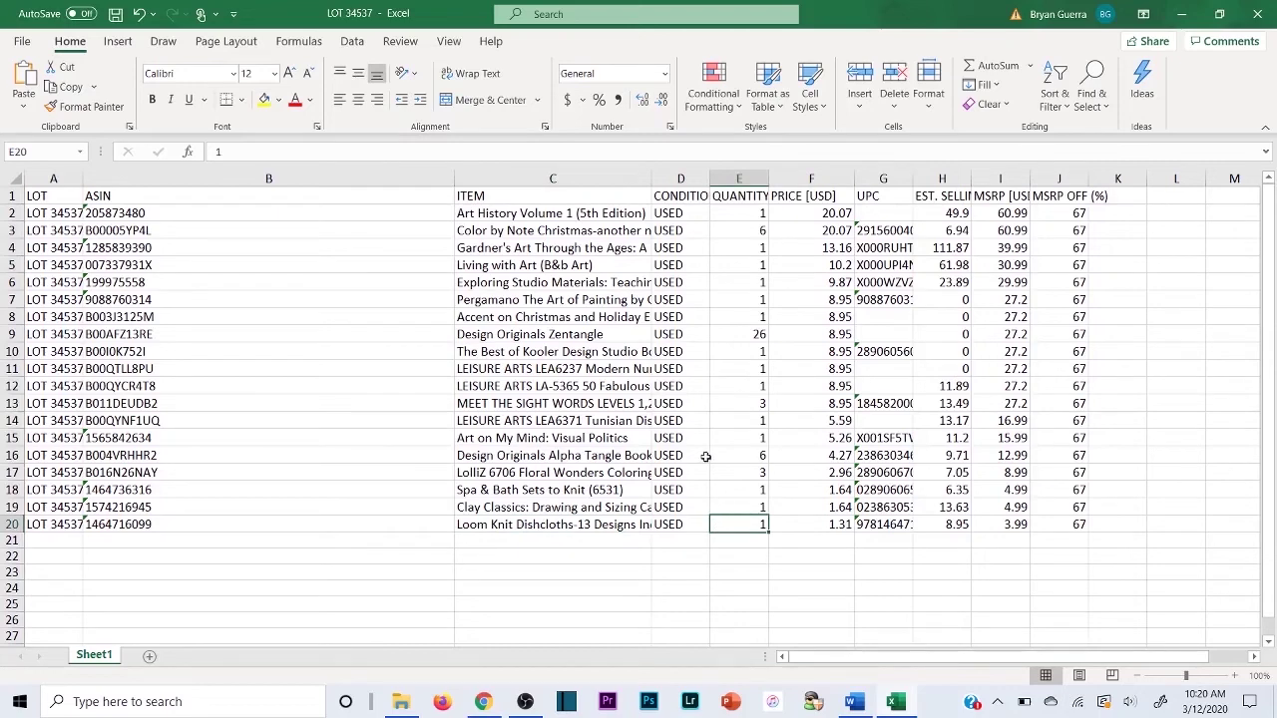
# Minimize the workbook and open the Amazon listing of Gardner's Art Through the Ages from the Scan Unlimited results
pyautogui.click(1181, 14)
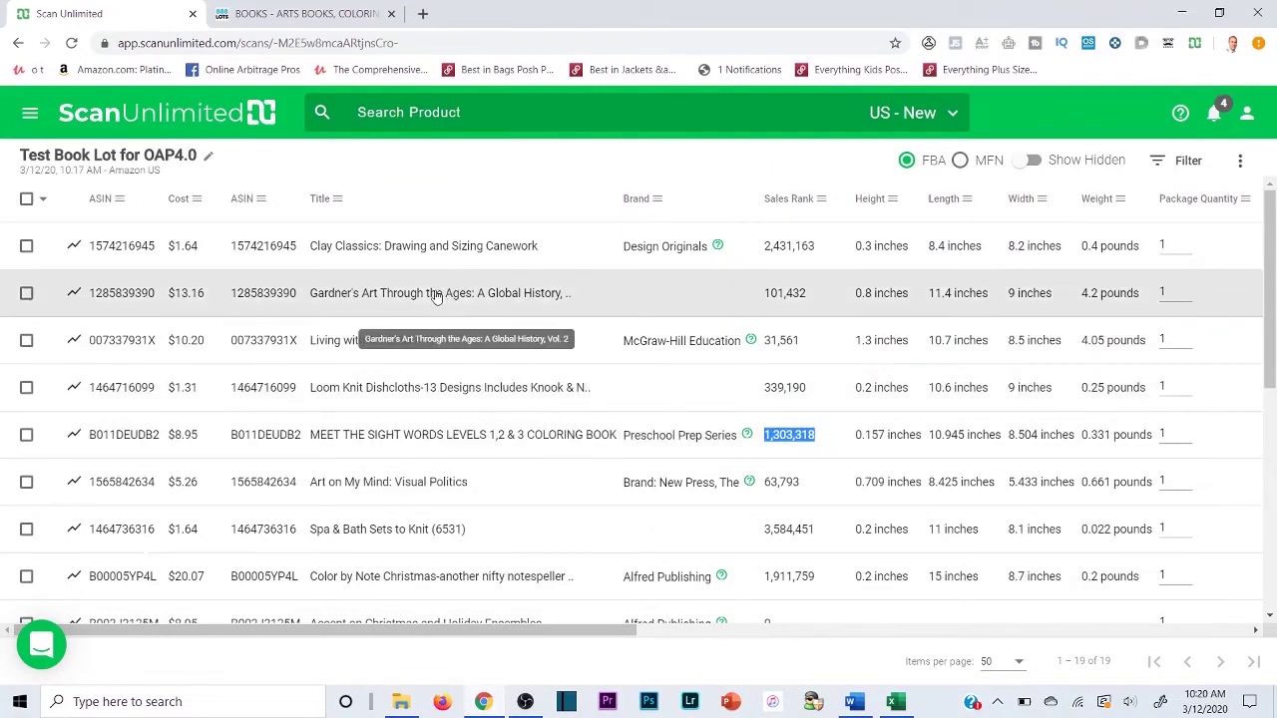
pyautogui.click(431, 295)
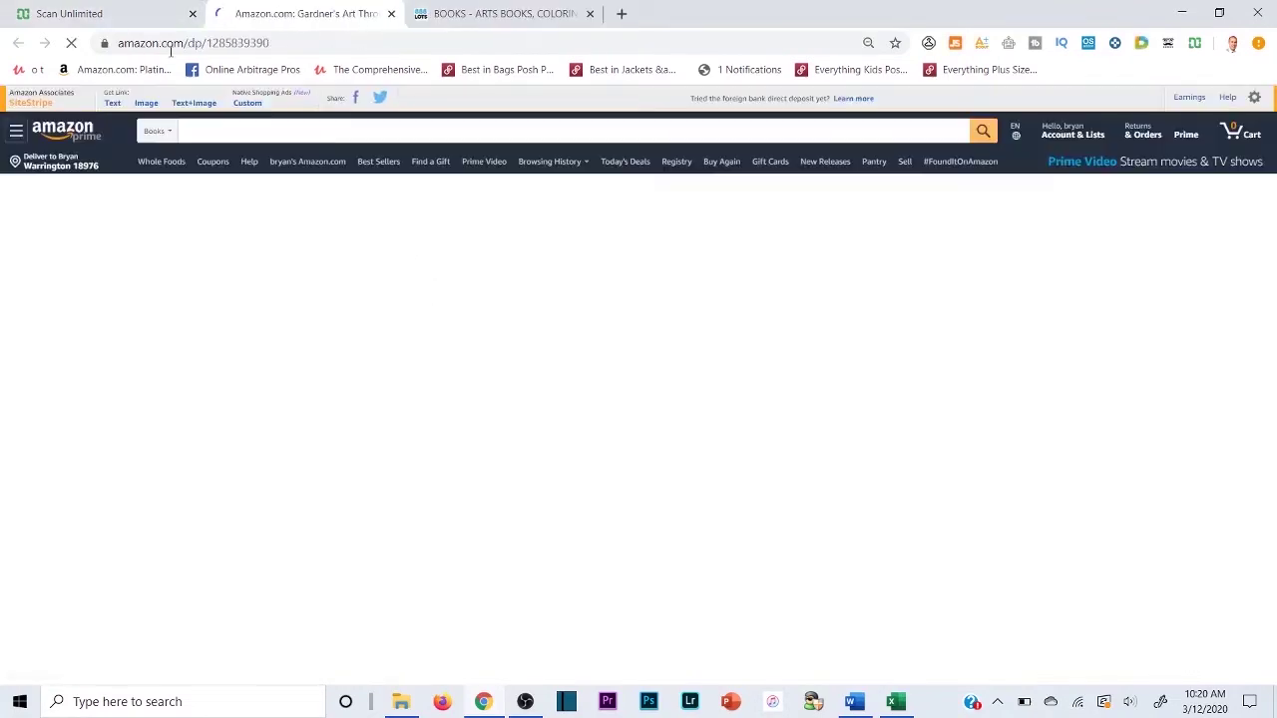
# Review the Gardner's Art Through the Ages listing and check its estimated monthly sales with Jungle Scout, closing the estimate when finished
pyautogui.scroll(-15, 633, 308)
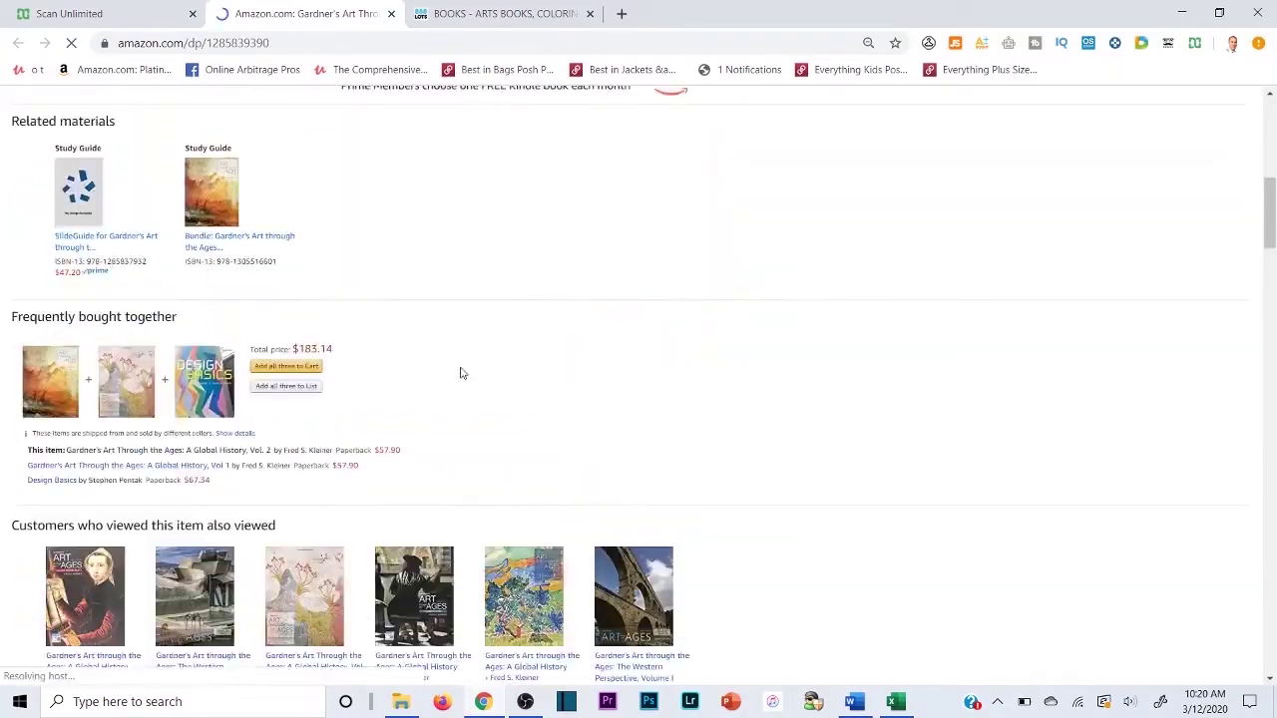
pyautogui.scroll(-4, 164, 419)
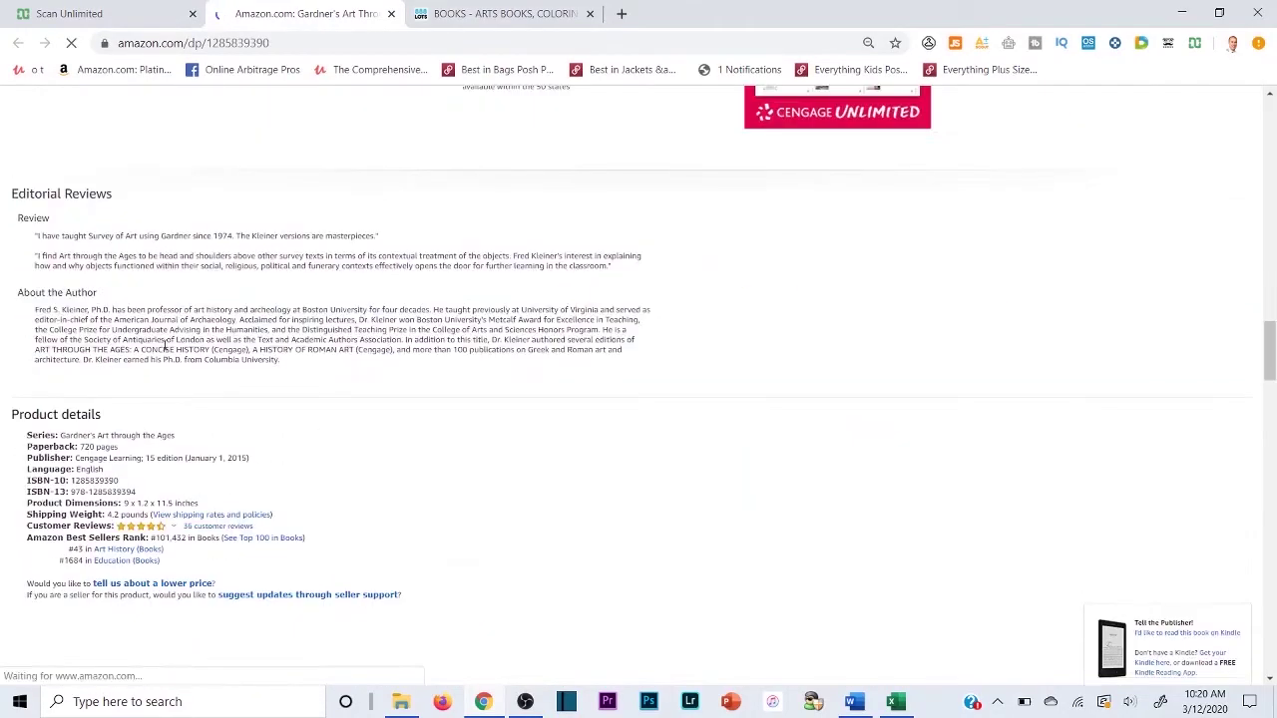
pyautogui.scroll(15, 202, 493)
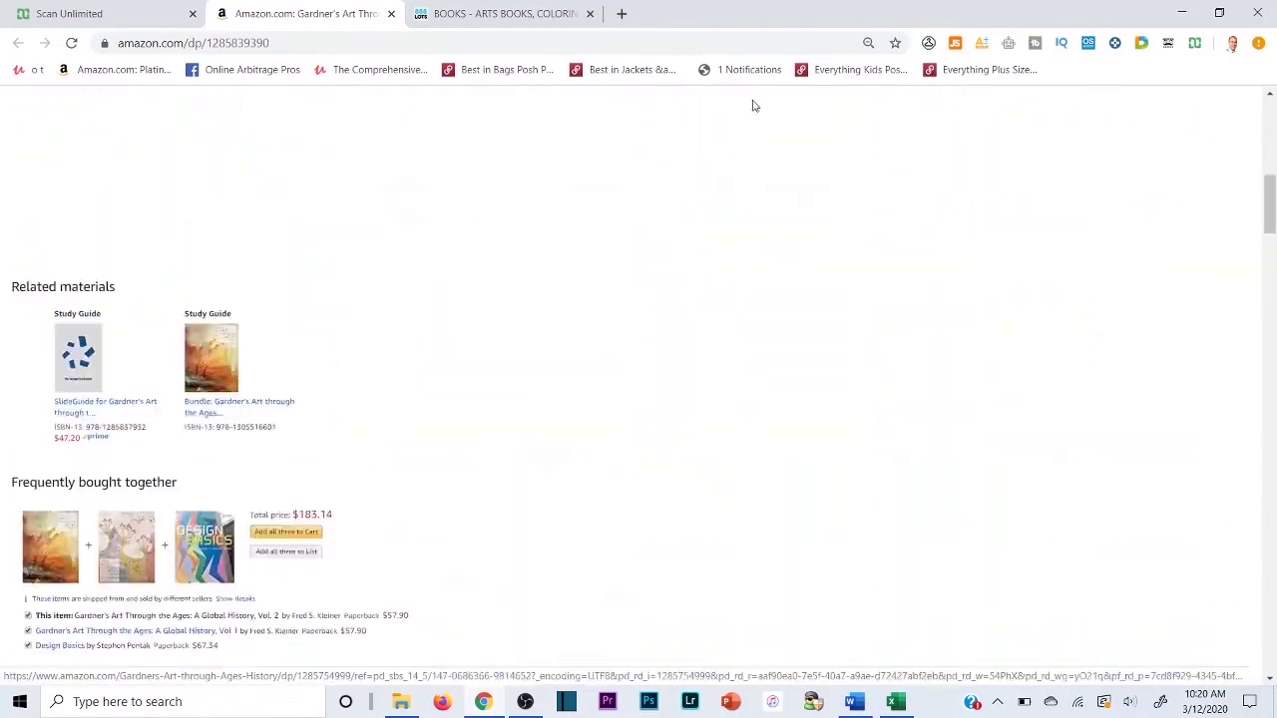
pyautogui.scroll(5, 754, 105)
pyautogui.click(955, 43)
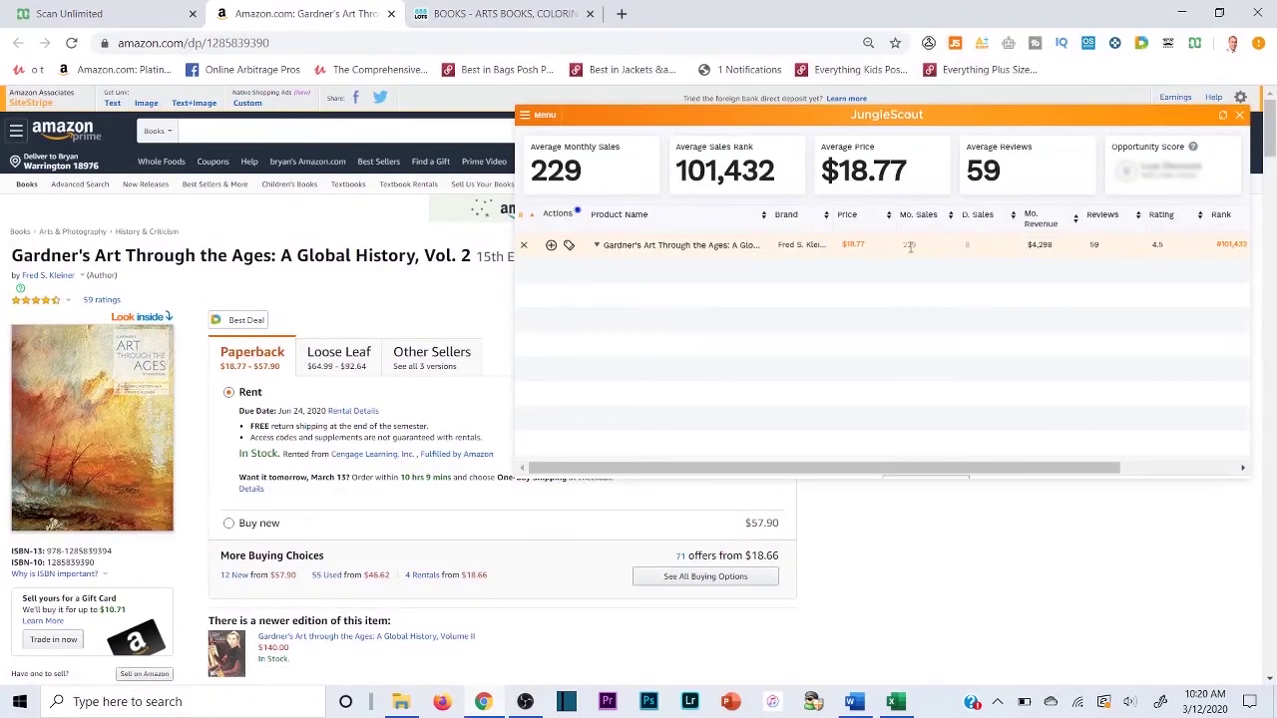
pyautogui.click(1240, 115)
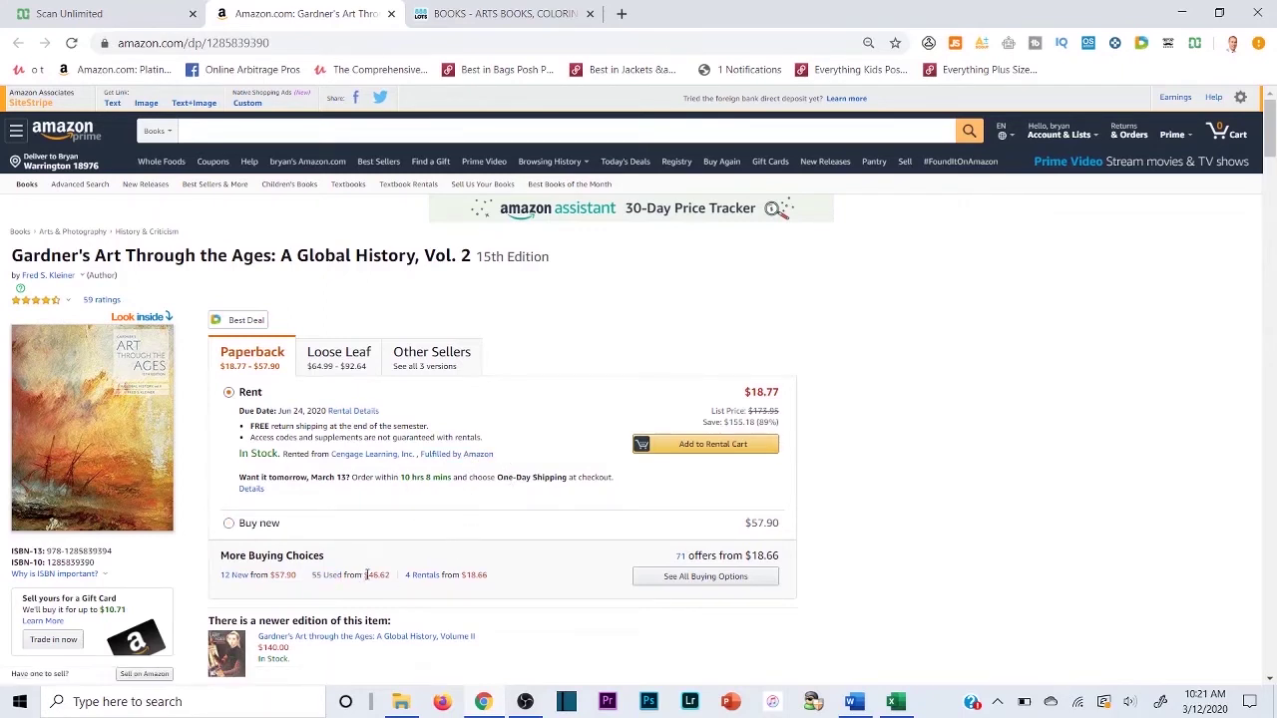
# Run the AMZScout FBA calculator for Gardner's Art Through the Ages with a $1 shipping cost and the lowest used price of $46.62
pyautogui.moveTo(362, 576); pyautogui.dragTo(397, 582)
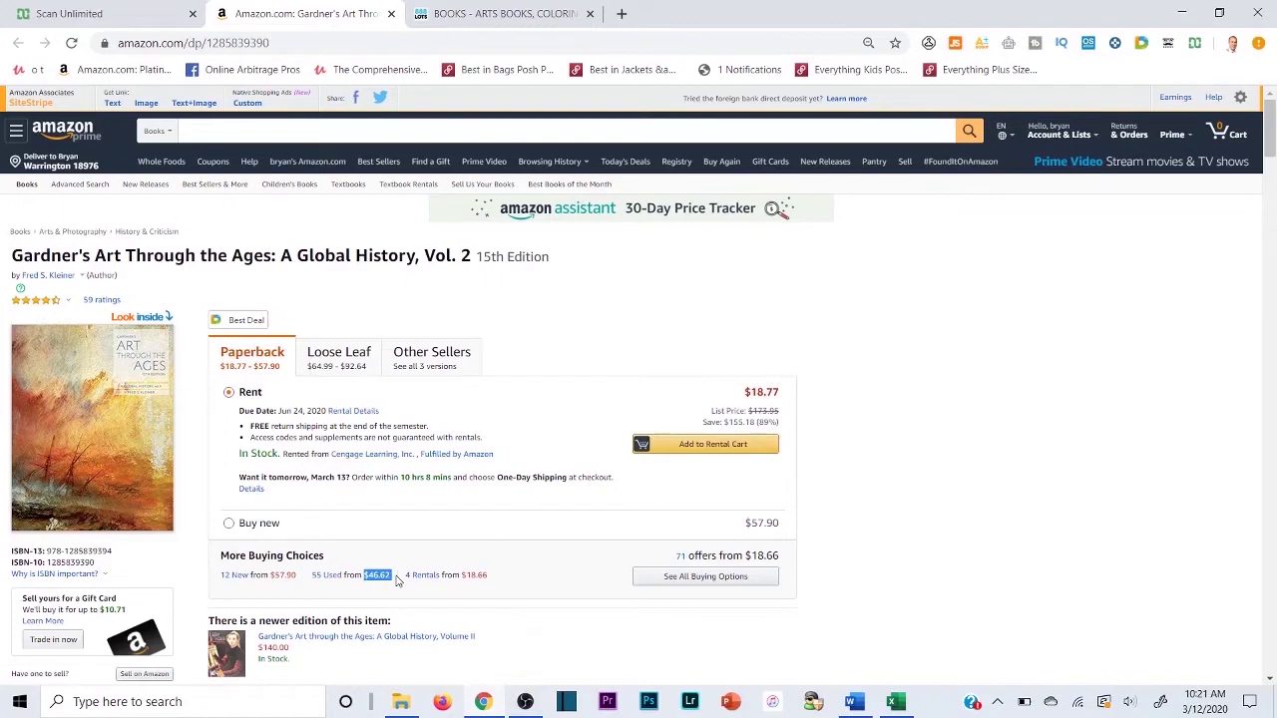
pyautogui.click(894, 445)
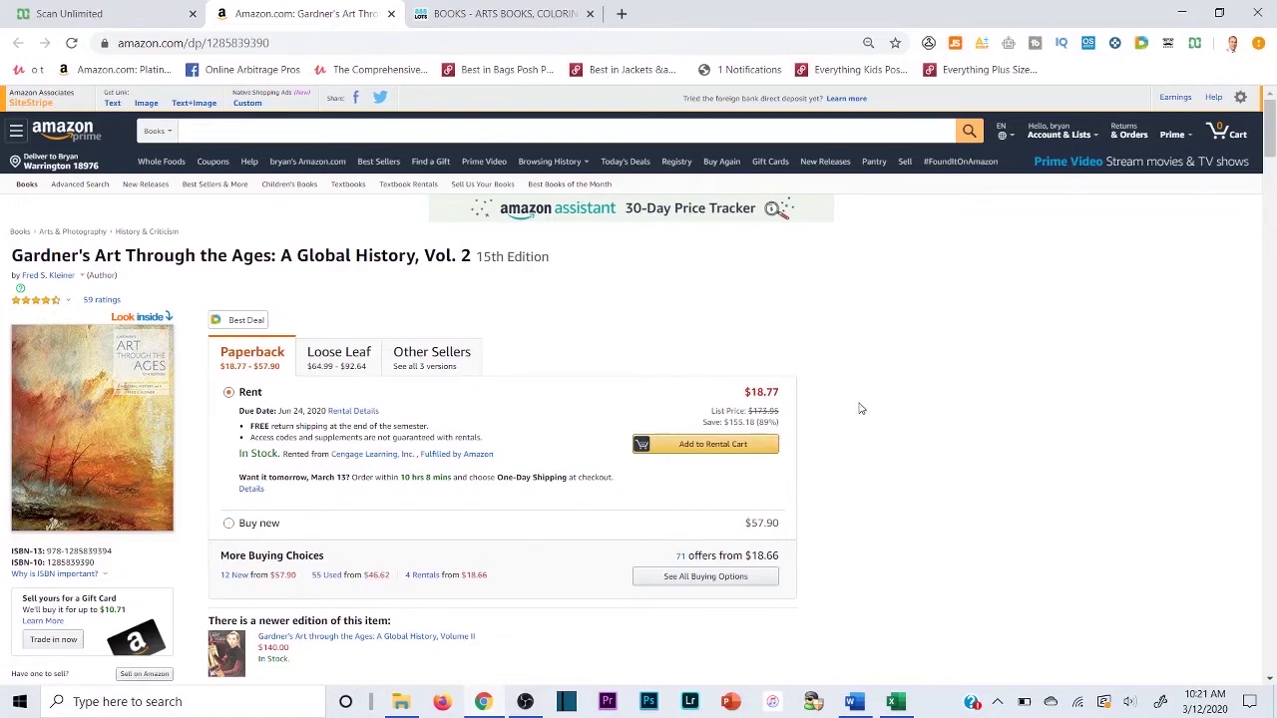
pyautogui.click(982, 44)
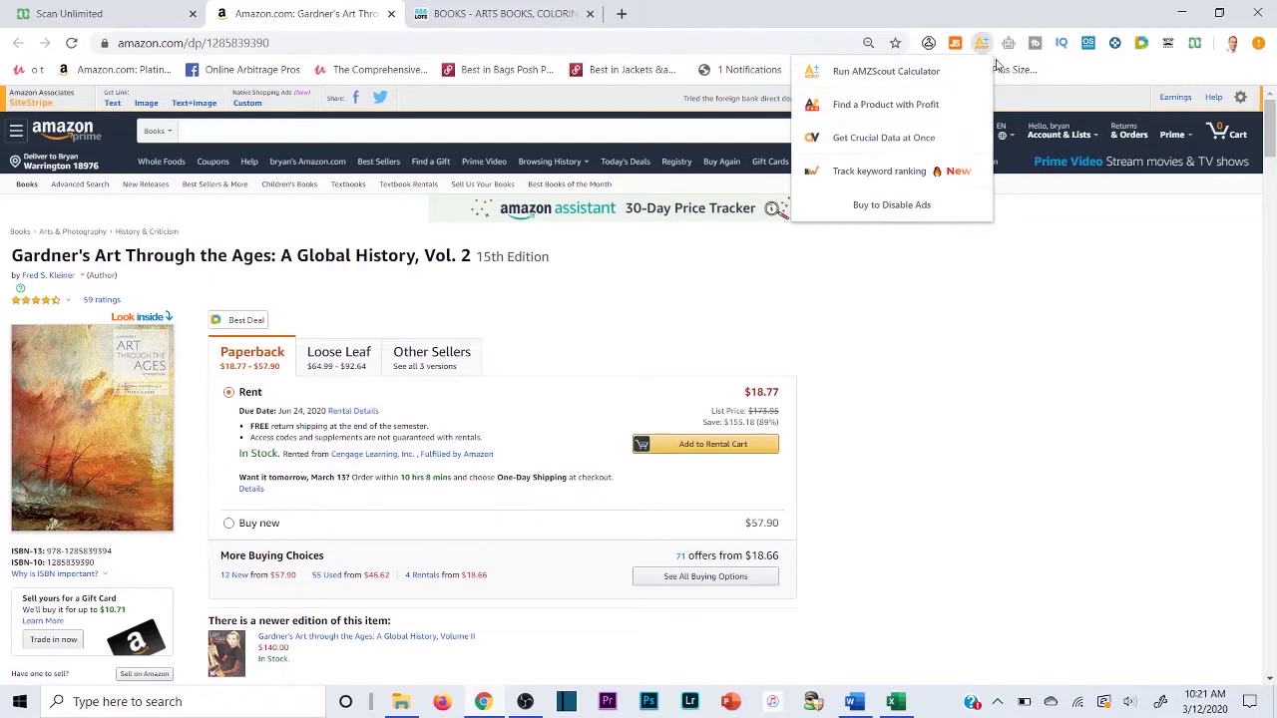
pyautogui.click(934, 74)
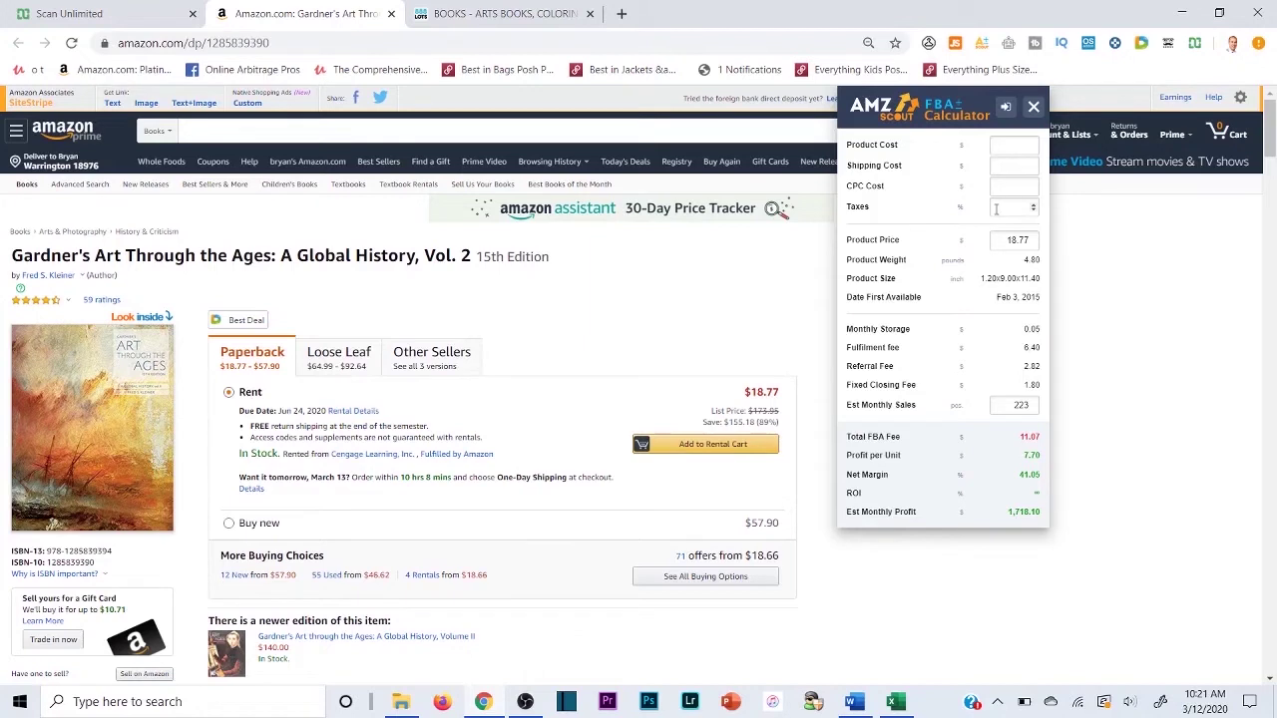
pyautogui.click(1004, 144)
pyautogui.click(999, 167)
pyautogui.write('1')
pyautogui.doubleClick(1003, 242)
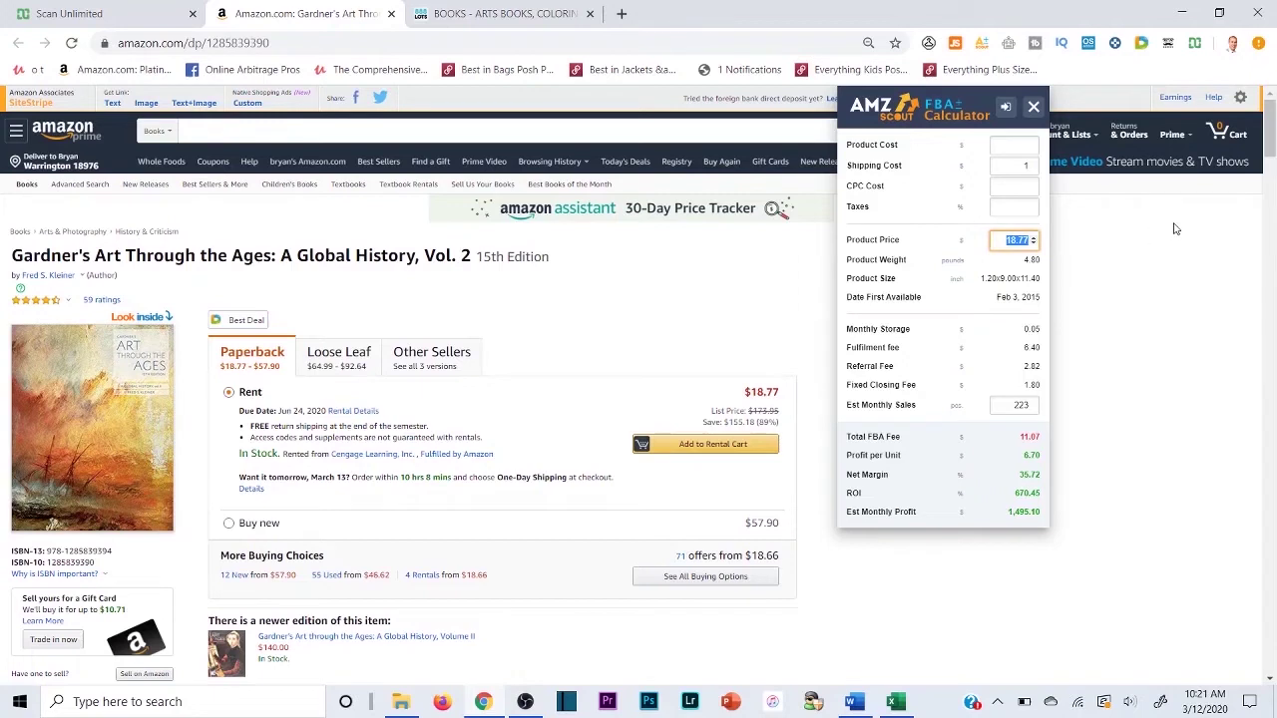
pyautogui.write('46.62')
pyautogui.click(966, 333)
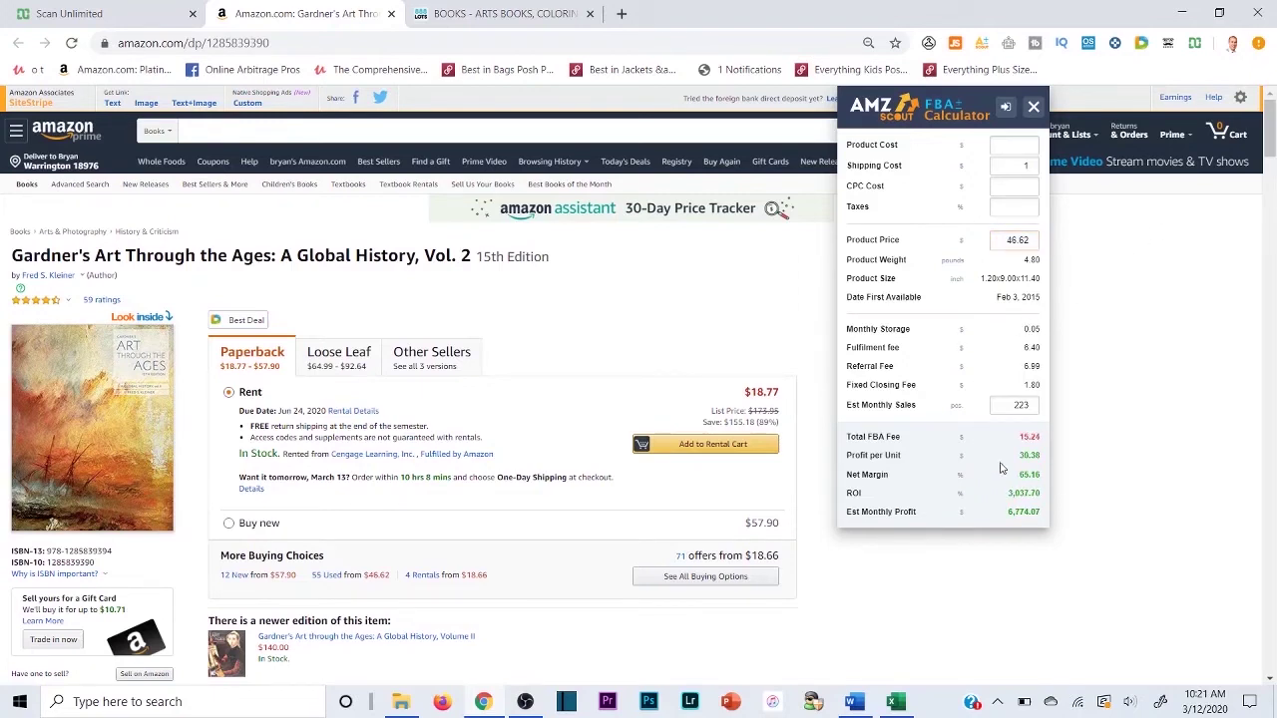
# Switch to the Word document and record the per-unit profit of 30.38 below the $400 figure
pyautogui.moveTo(1018, 456); pyautogui.dragTo(1046, 456)
pyautogui.click(854, 702)
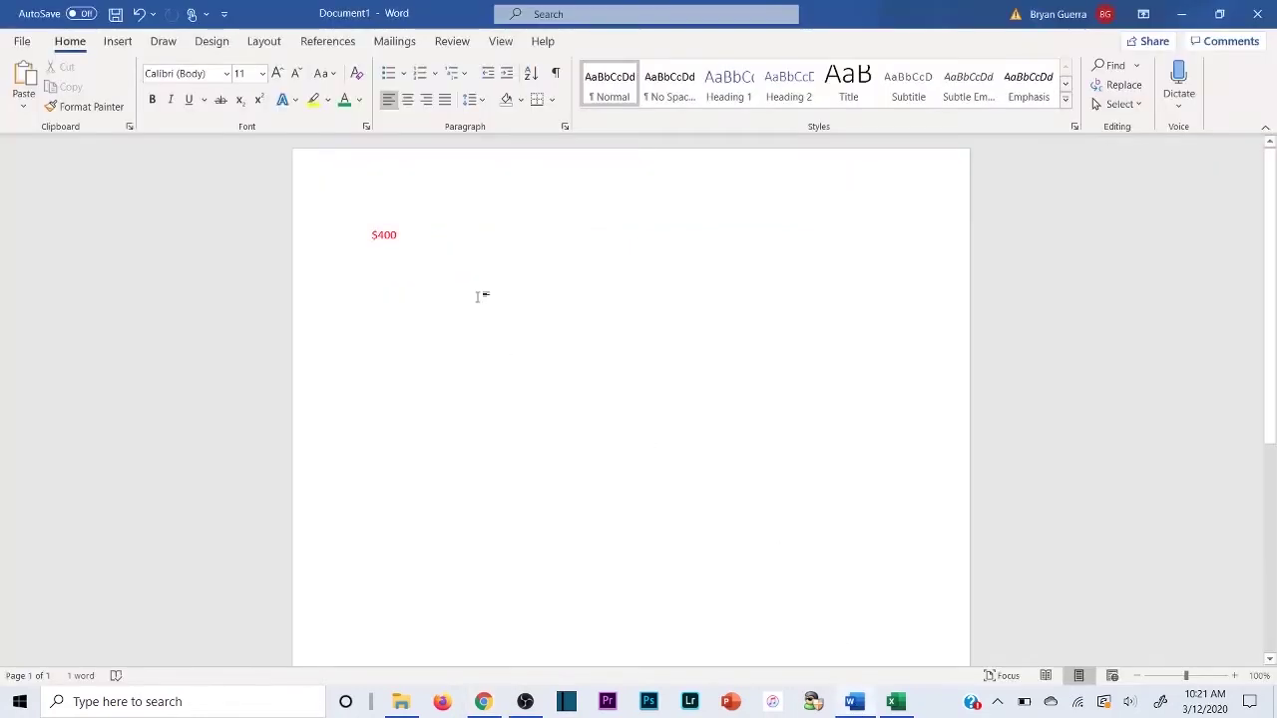
pyautogui.write('30.38')
pyautogui.press('Return')
pyautogui.press('Return')
# Return to the Scan Unlimited results in Chrome, open the Amazon listing of Living with Art, and review its buying options
pyautogui.click(487, 708)
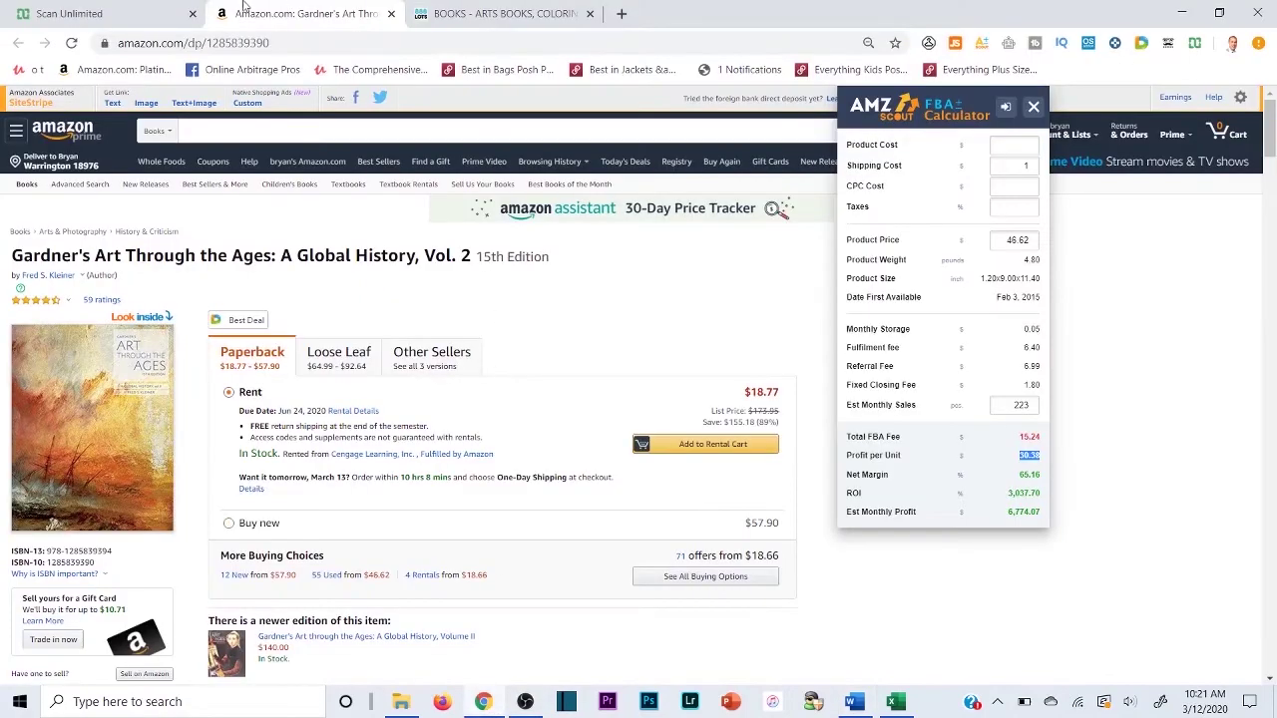
pyautogui.click(105, 13)
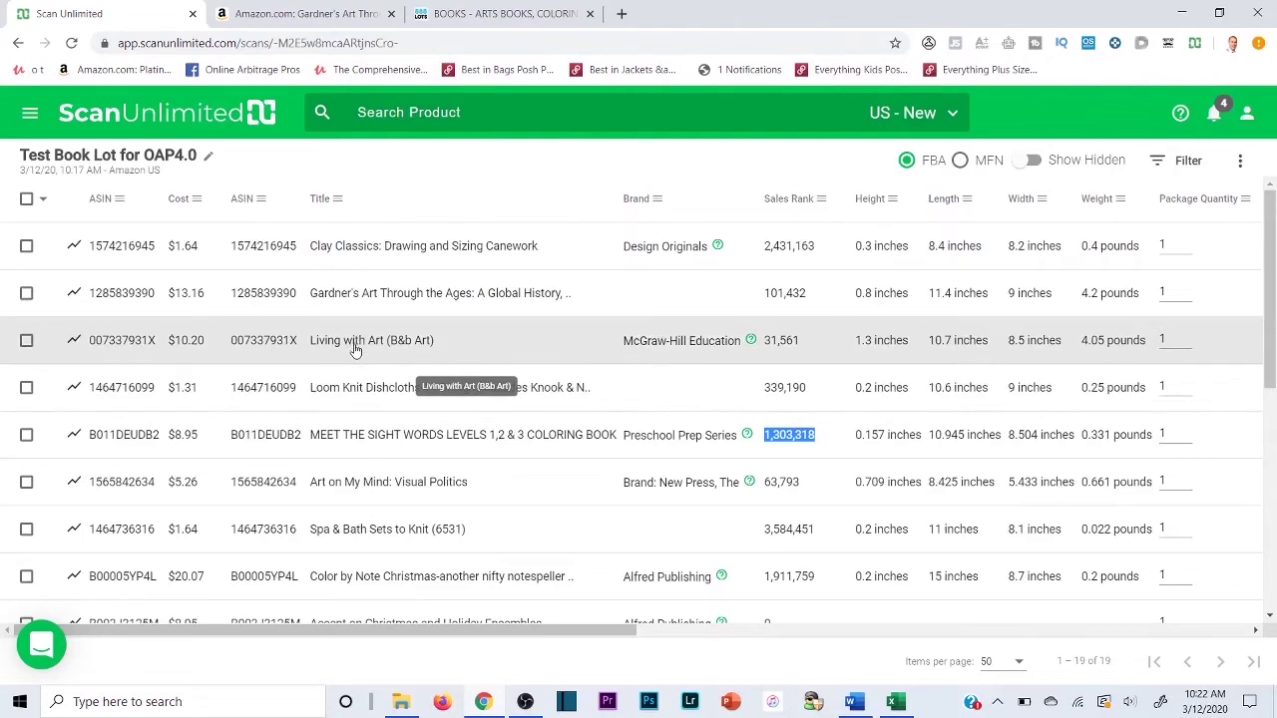
pyautogui.click(354, 349)
pyautogui.click(586, 14)
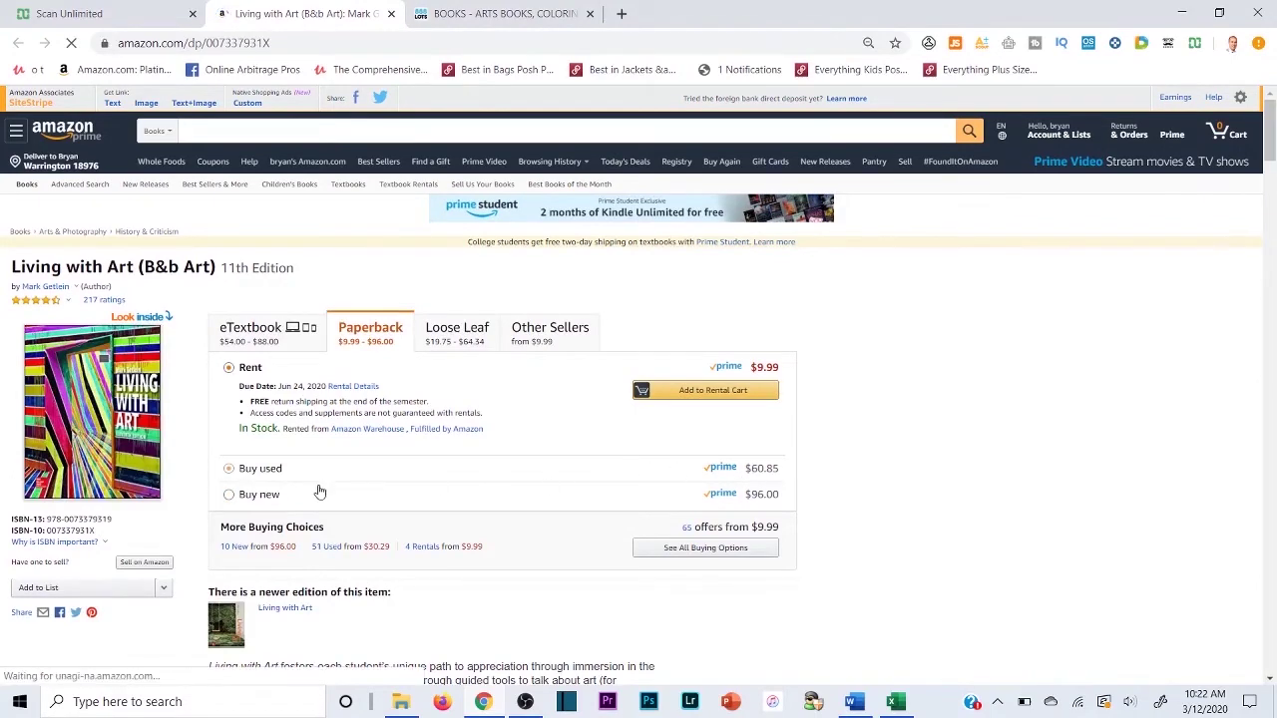
pyautogui.scroll(-5, 317, 479)
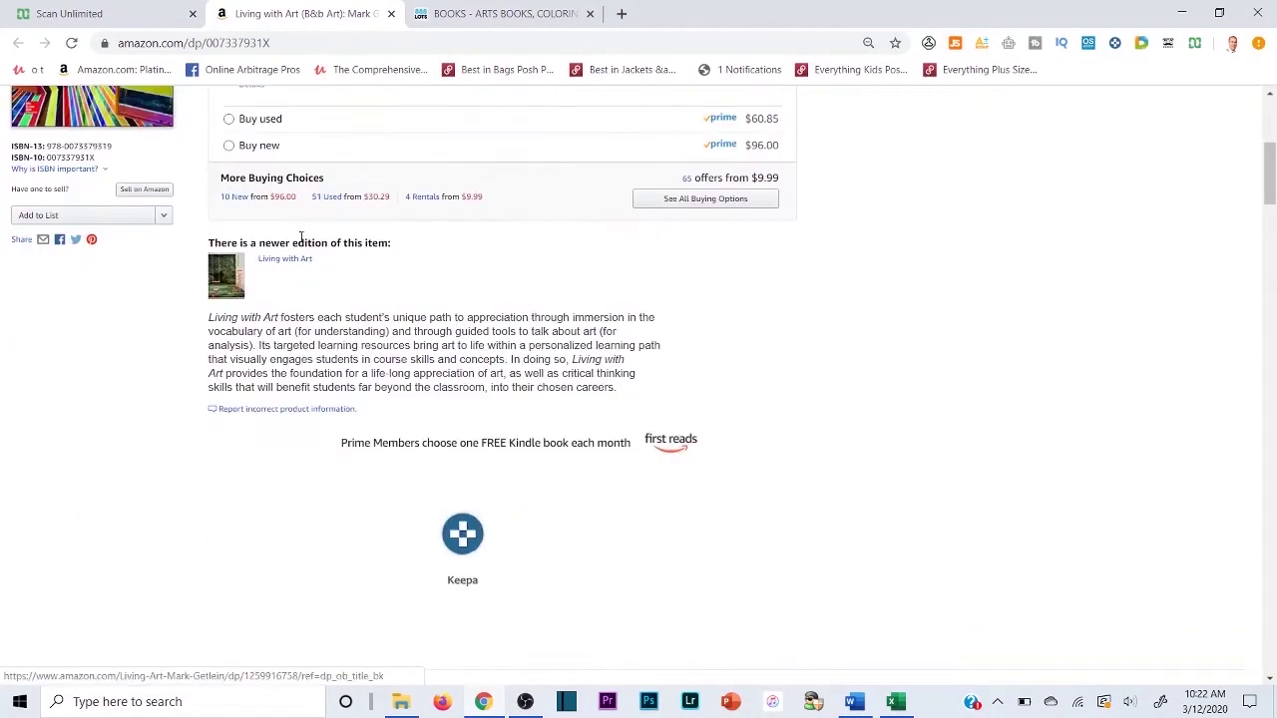
pyautogui.click(315, 209)
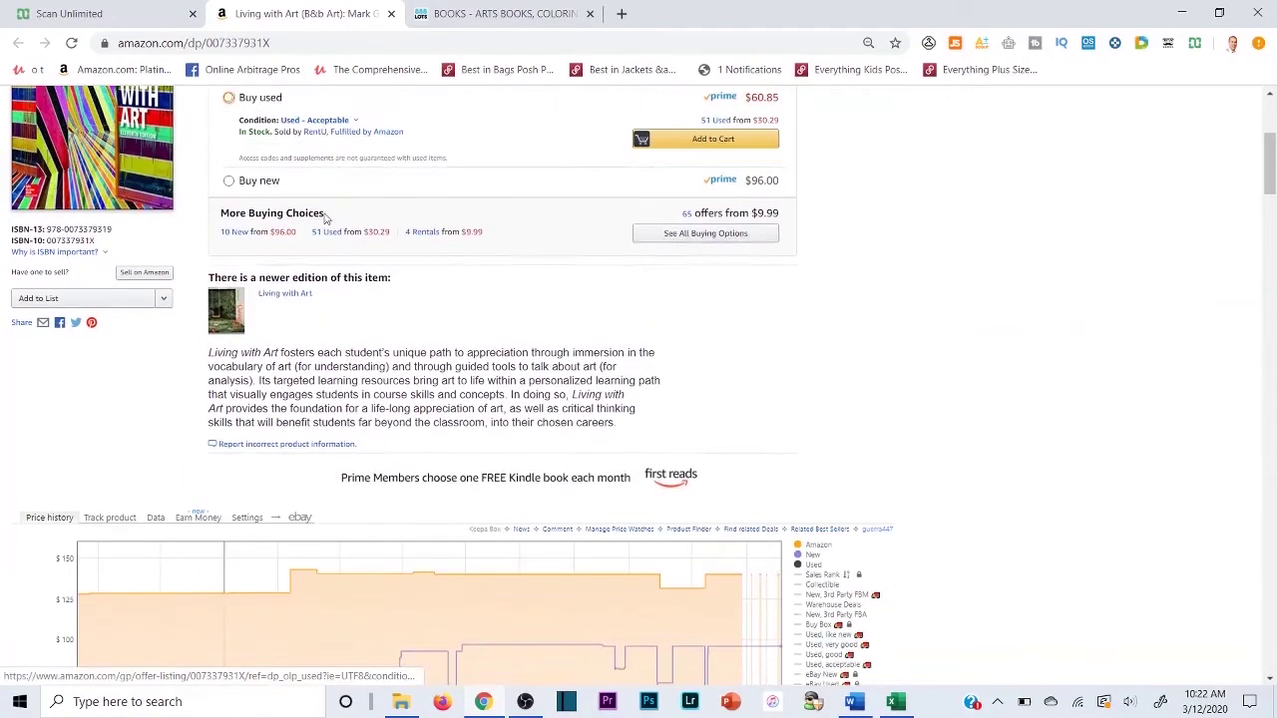
pyautogui.scroll(3, 532, 191)
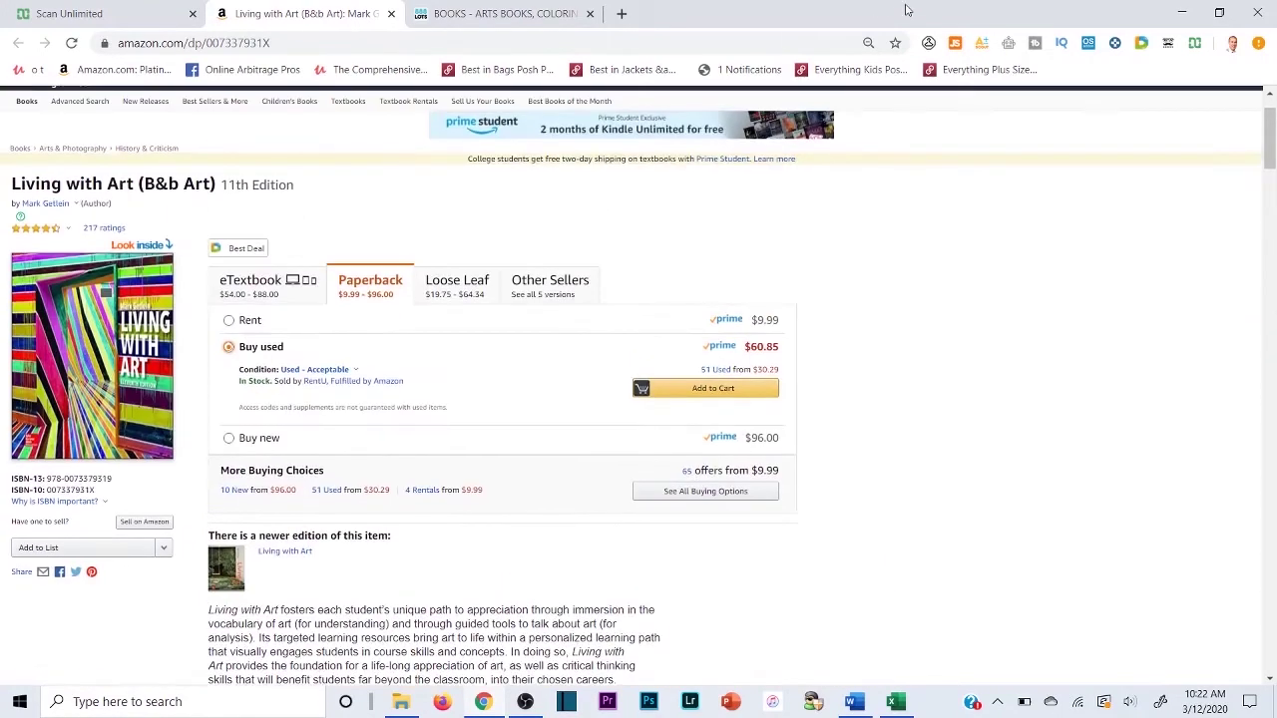
# Run the AMZScout FBA calculator for Living with Art with a $1 shipping cost and a product price of $60.85
pyautogui.click(981, 43)
pyautogui.click(933, 81)
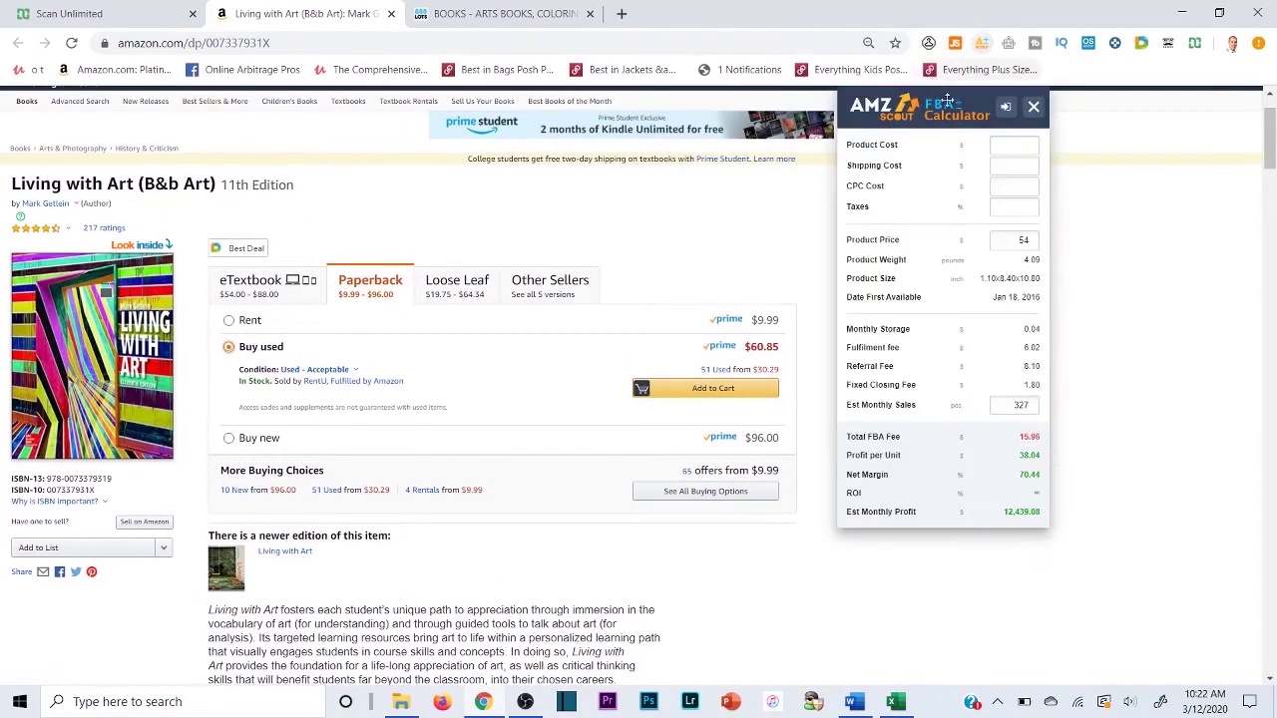
pyautogui.scroll(-1, 1002, 150)
pyautogui.click(995, 170)
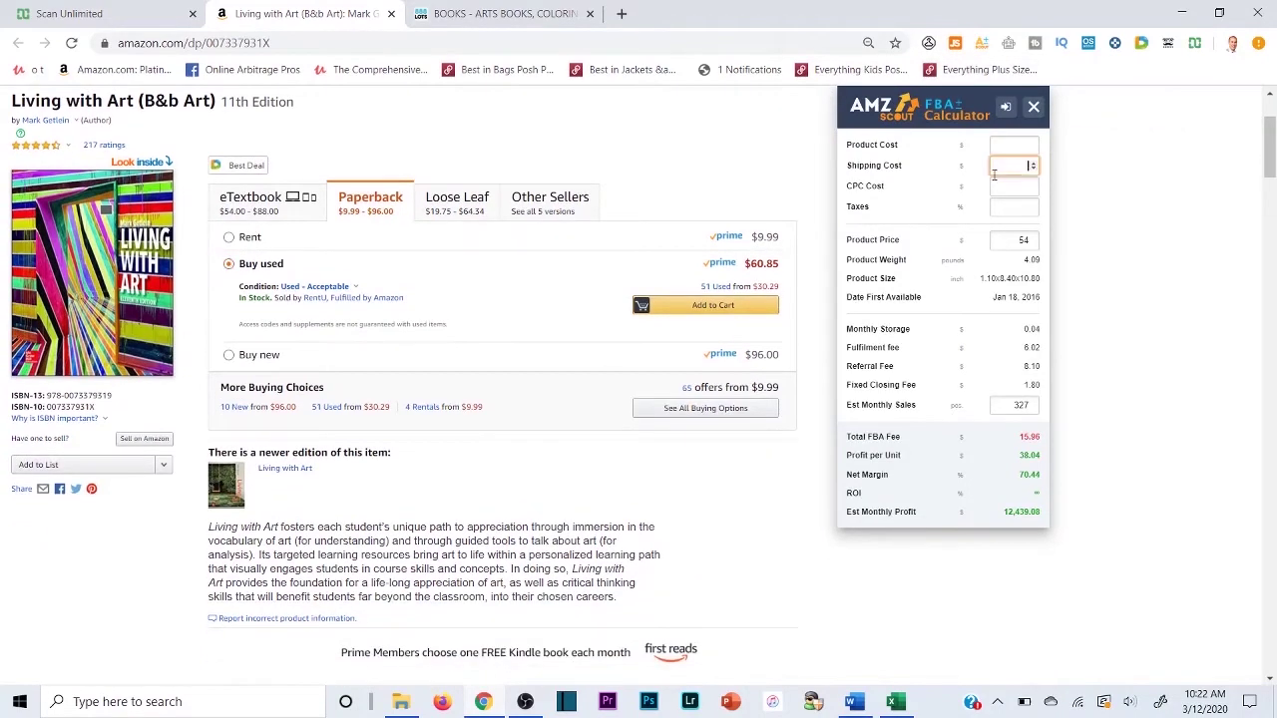
pyautogui.write('1')
pyautogui.scroll(1, 807, 280)
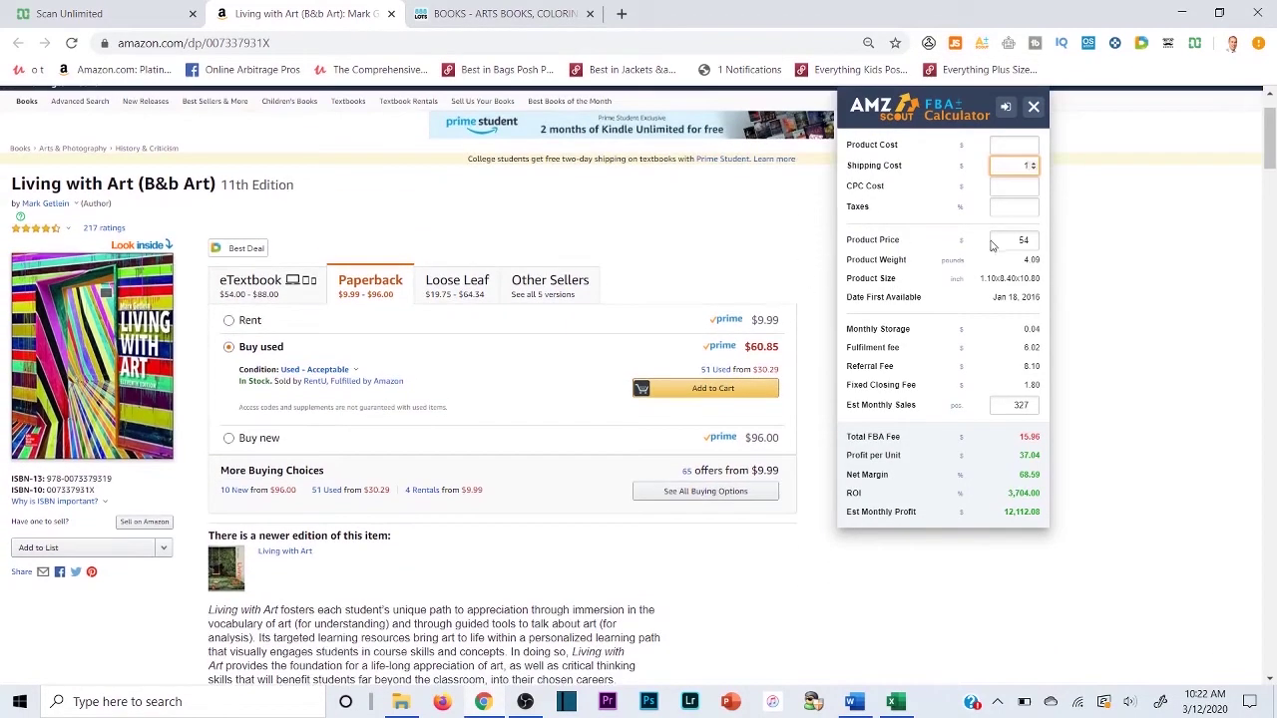
pyautogui.doubleClick(995, 244)
pyautogui.write('60.8')
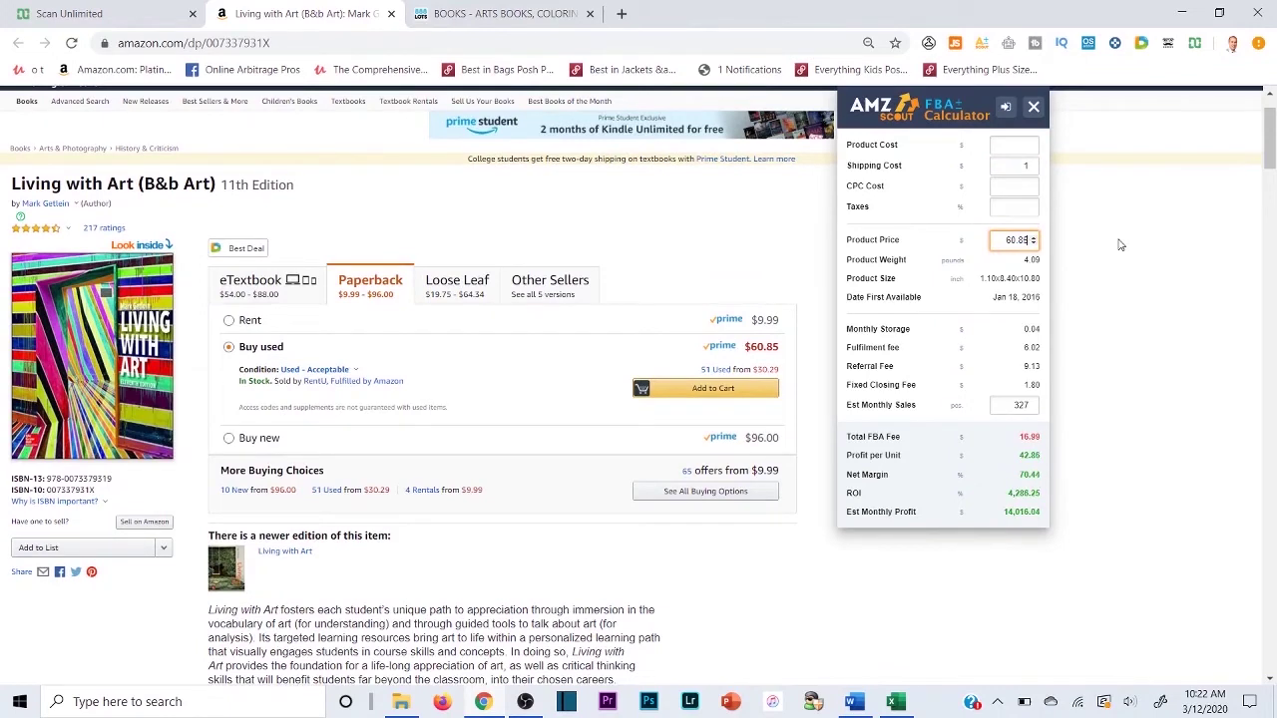
pyautogui.click(1010, 467)
# Switch to the Word document and add the per-unit profit of 42.86 beneath the first profit entry
pyautogui.moveTo(1014, 457); pyautogui.dragTo(1041, 456)
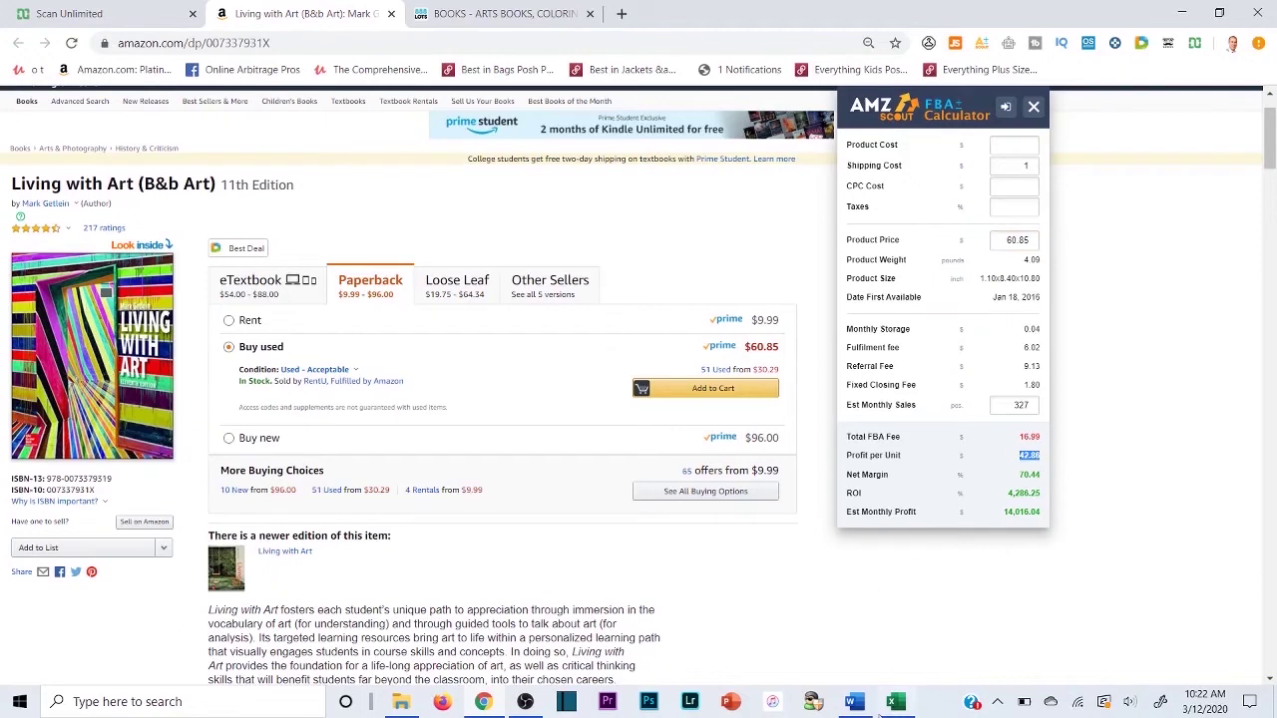
pyautogui.click(854, 701)
pyautogui.press('BackSpace')
pyautogui.write('4')
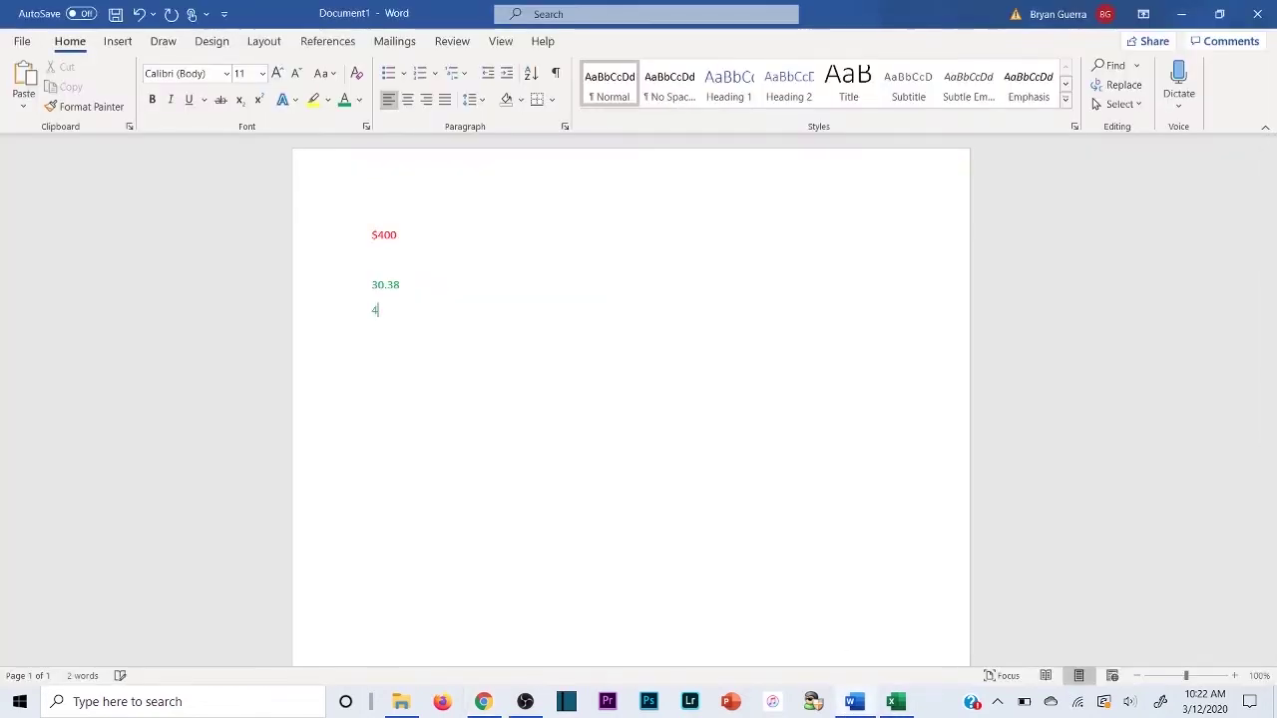
pyautogui.write('2.86')
pyautogui.press('Return')
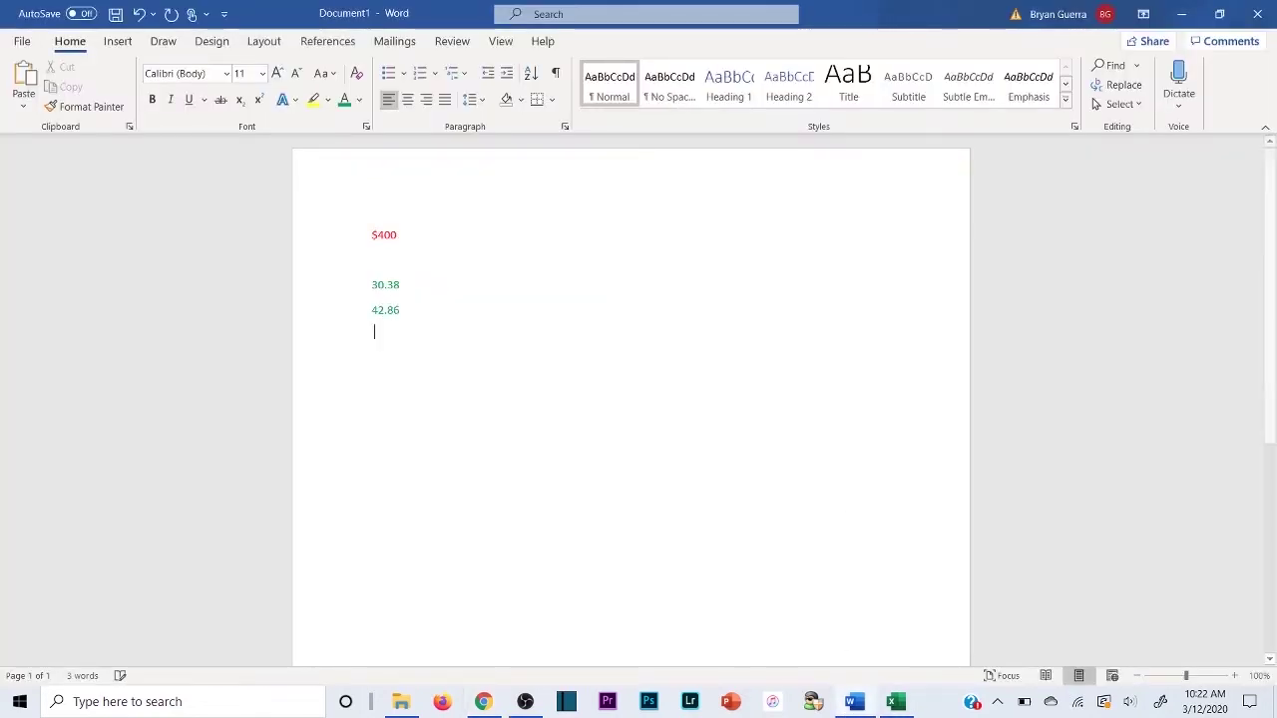
# Go back to the Scan Unlimited results in Chrome and open the Amazon listing of Loom Knit Dishcloths to check its prices
pyautogui.click(483, 701)
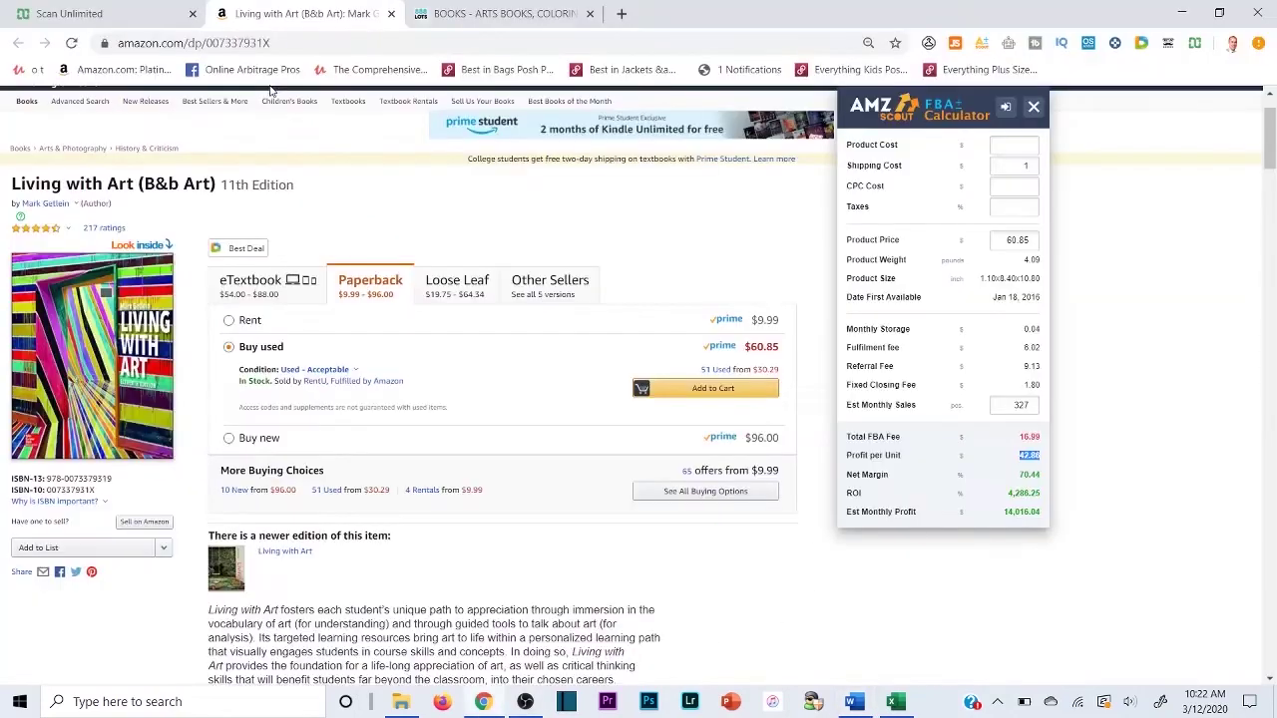
pyautogui.click(117, 13)
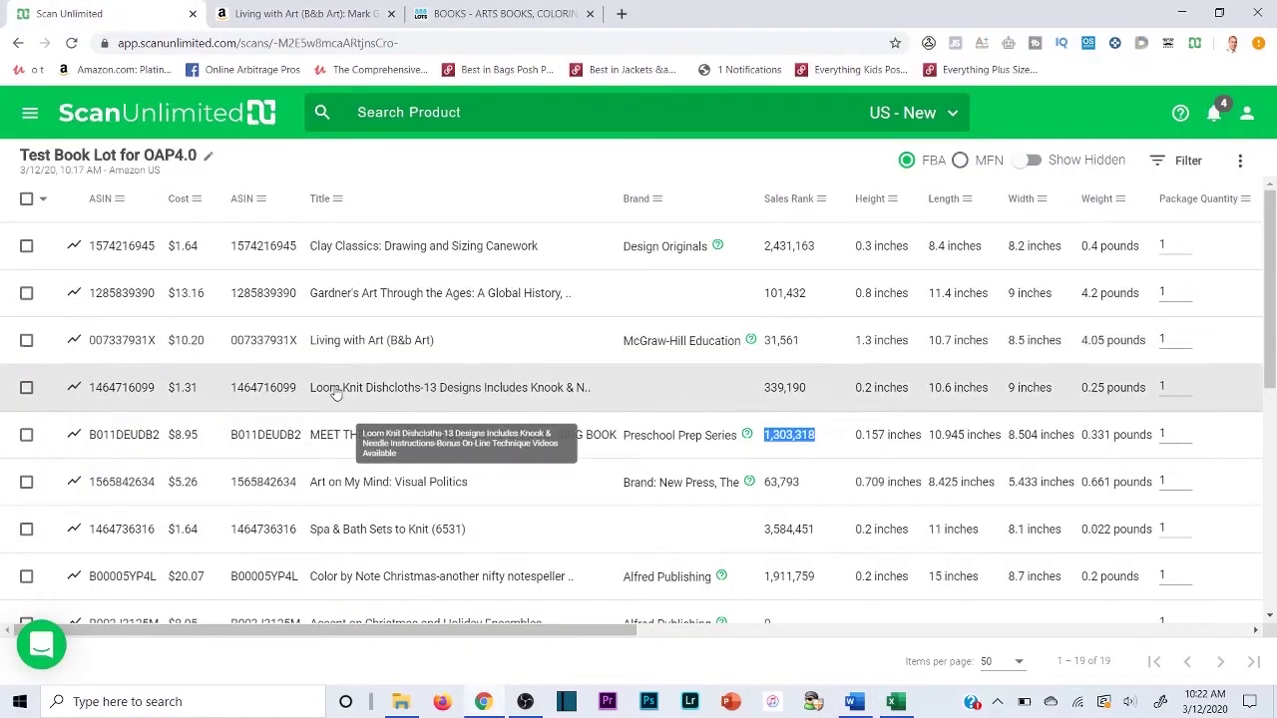
pyautogui.click(333, 389)
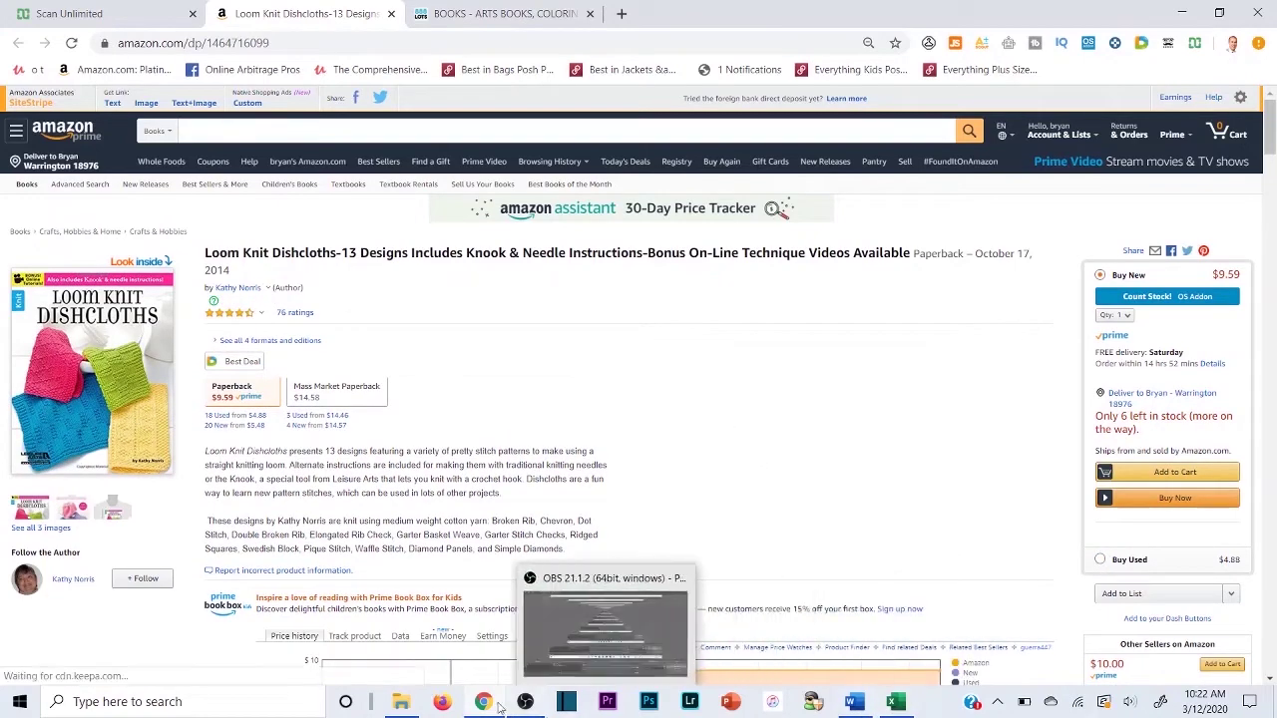
# Switch to the Word document and compare the two recorded profits with the $400 lot price
pyautogui.click(846, 705)
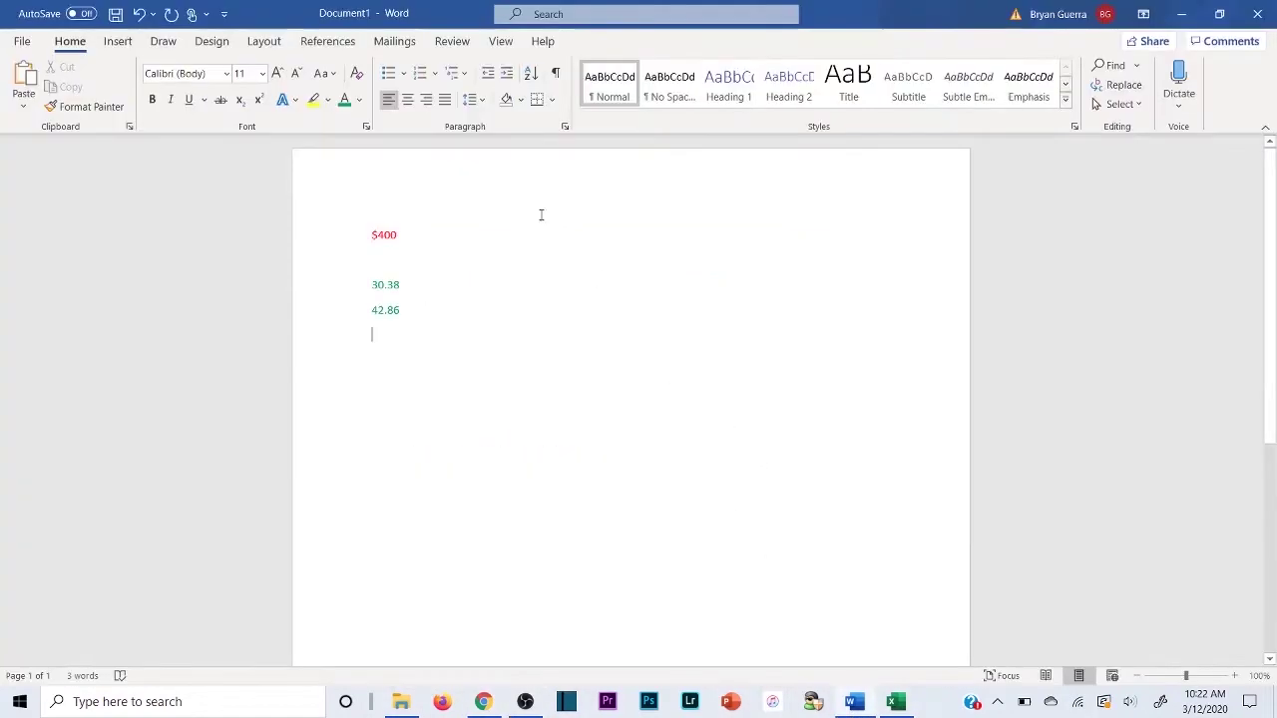
pyautogui.moveTo(371, 284); pyautogui.dragTo(396, 308)
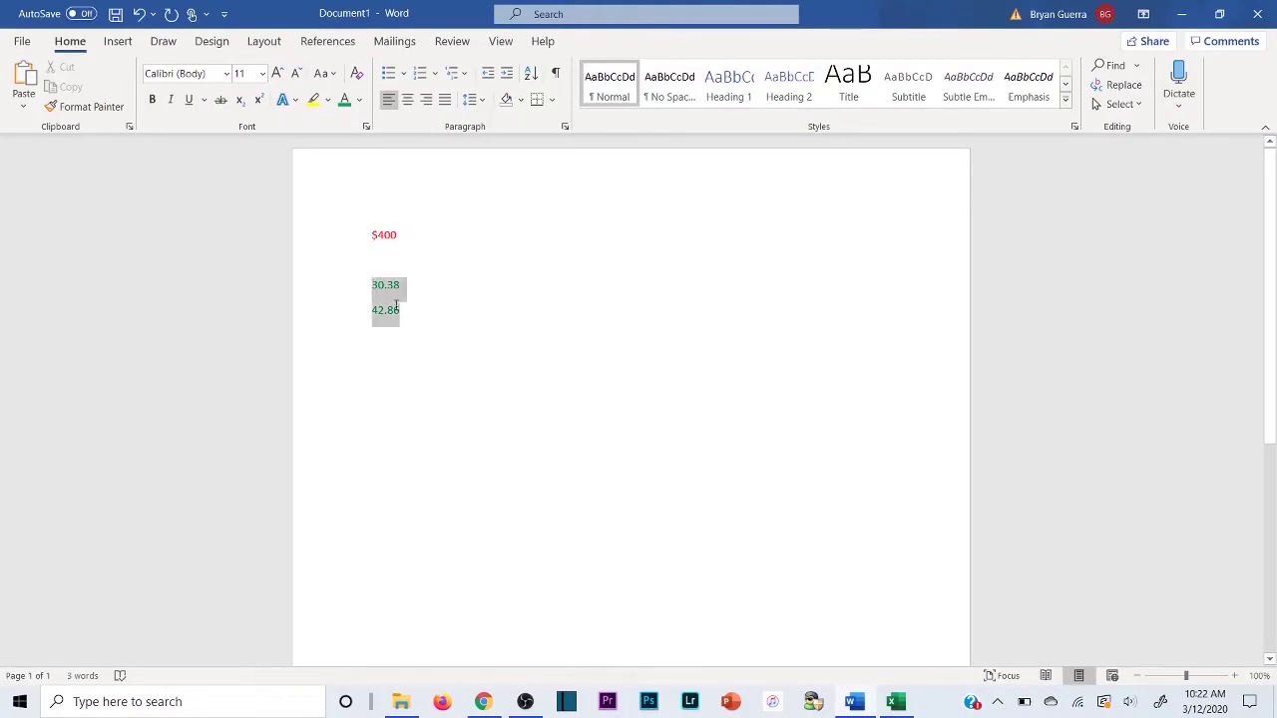
pyautogui.click(390, 347)
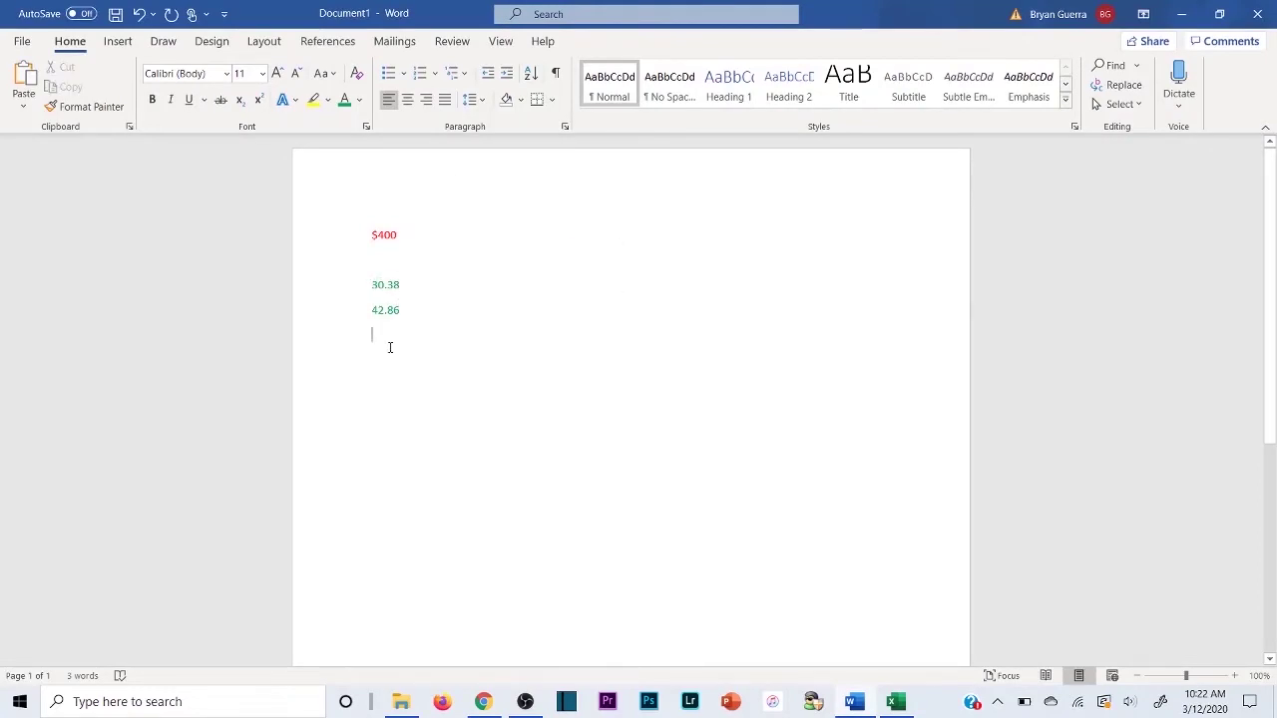
# Return to the Scan Unlimited results in Chrome and open the Amazon listing of Clay Classics to check its new and used prices
pyautogui.click(477, 703)
pyautogui.click(151, 6)
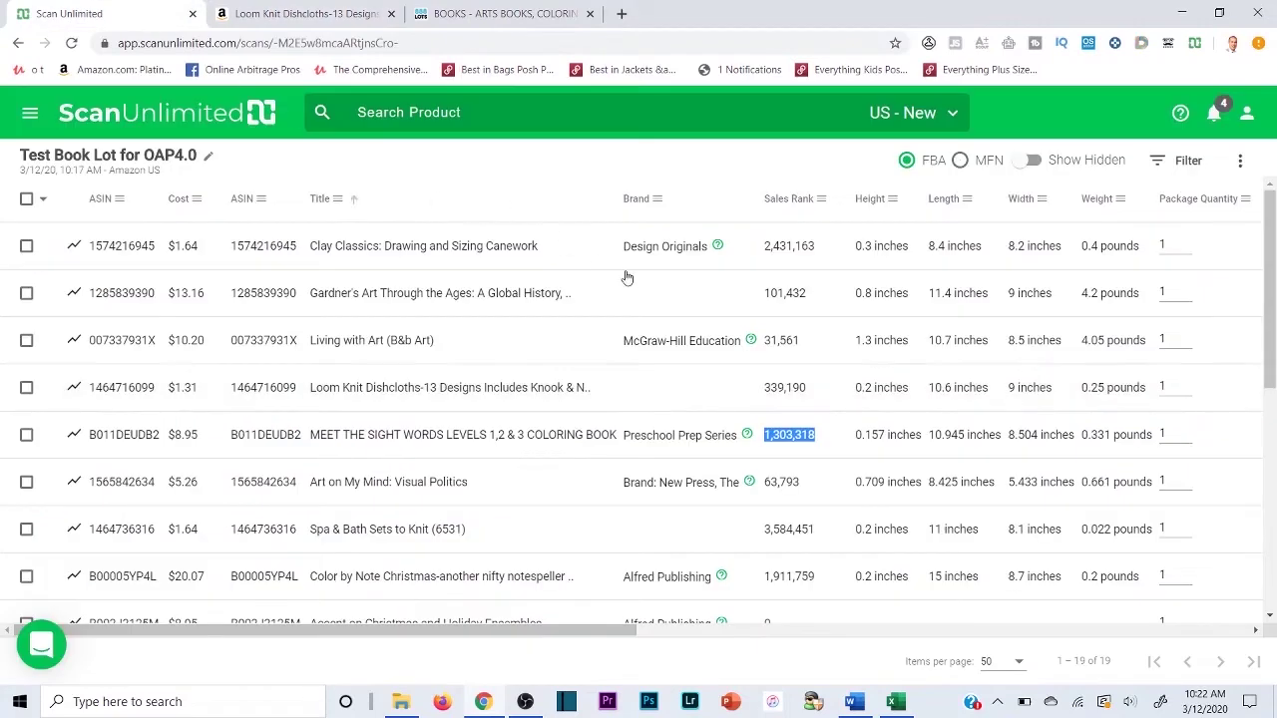
pyautogui.click(424, 246)
pyautogui.click(591, 14)
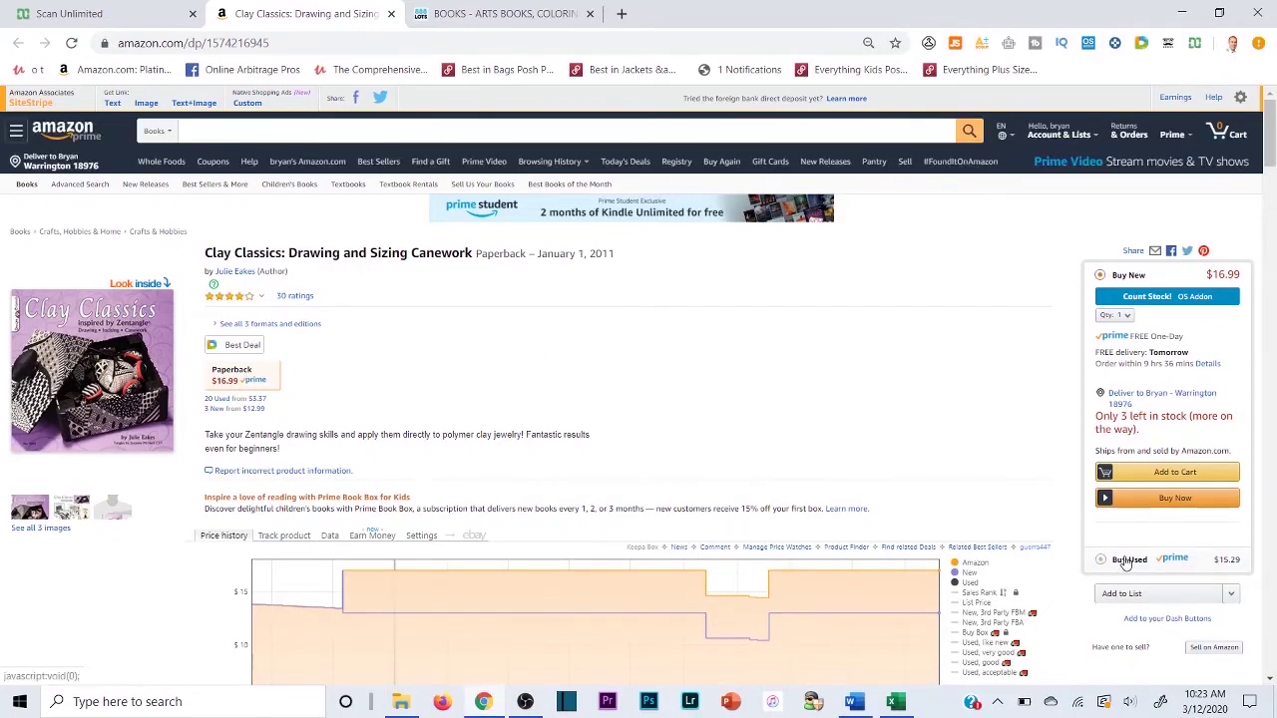
# Close the Clay Classics listing and examine the remaining titles and sales ranks at the end of the Scan Unlimited results
pyautogui.click(392, 13)
pyautogui.scroll(-5, 507, 345)
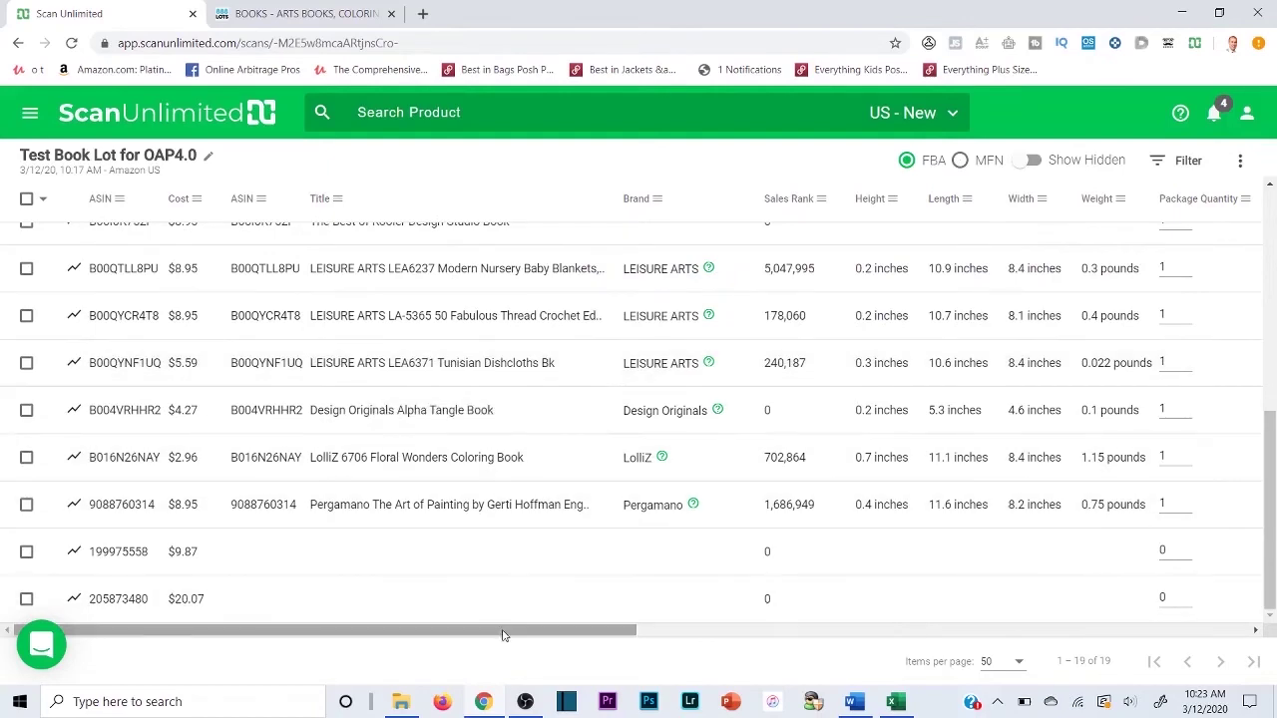
pyautogui.moveTo(507, 631); pyautogui.dragTo(465, 605)
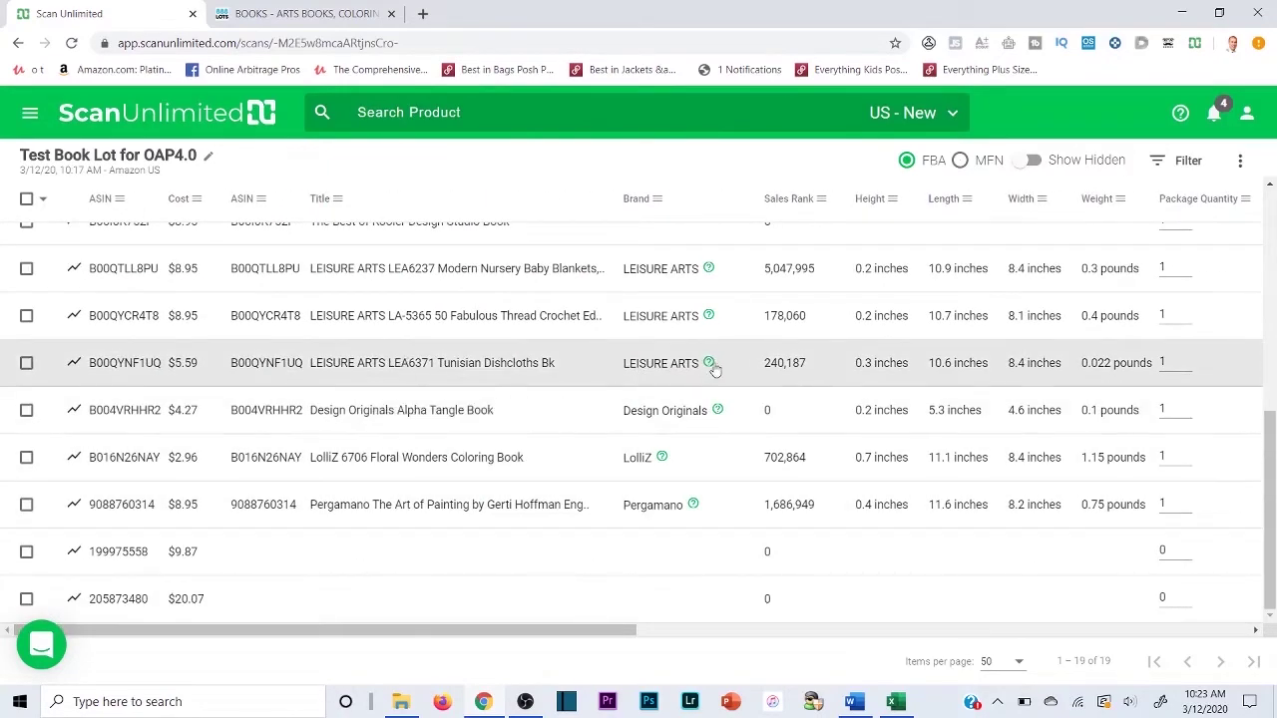
# Open the Amazon listing of 50 Fabulous Thread Crochet Edgings, check its price and offers, and close the listing
pyautogui.click(534, 317)
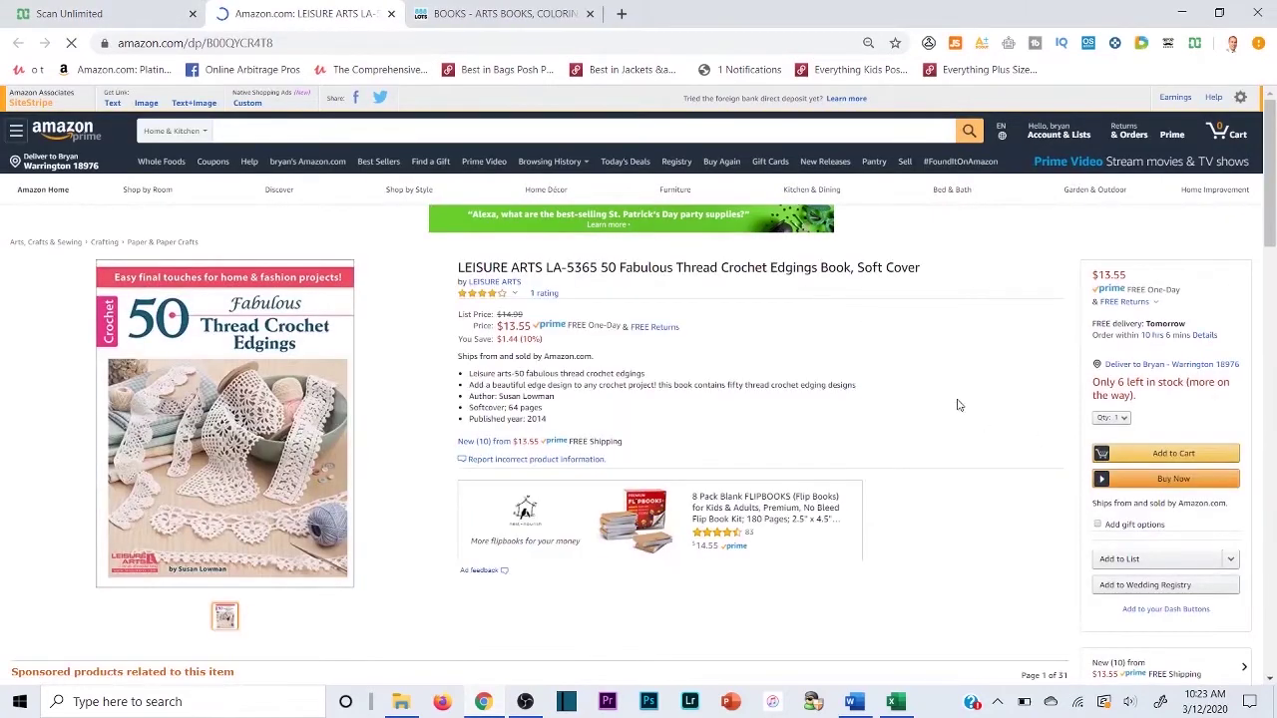
pyautogui.scroll(-2, 948, 344)
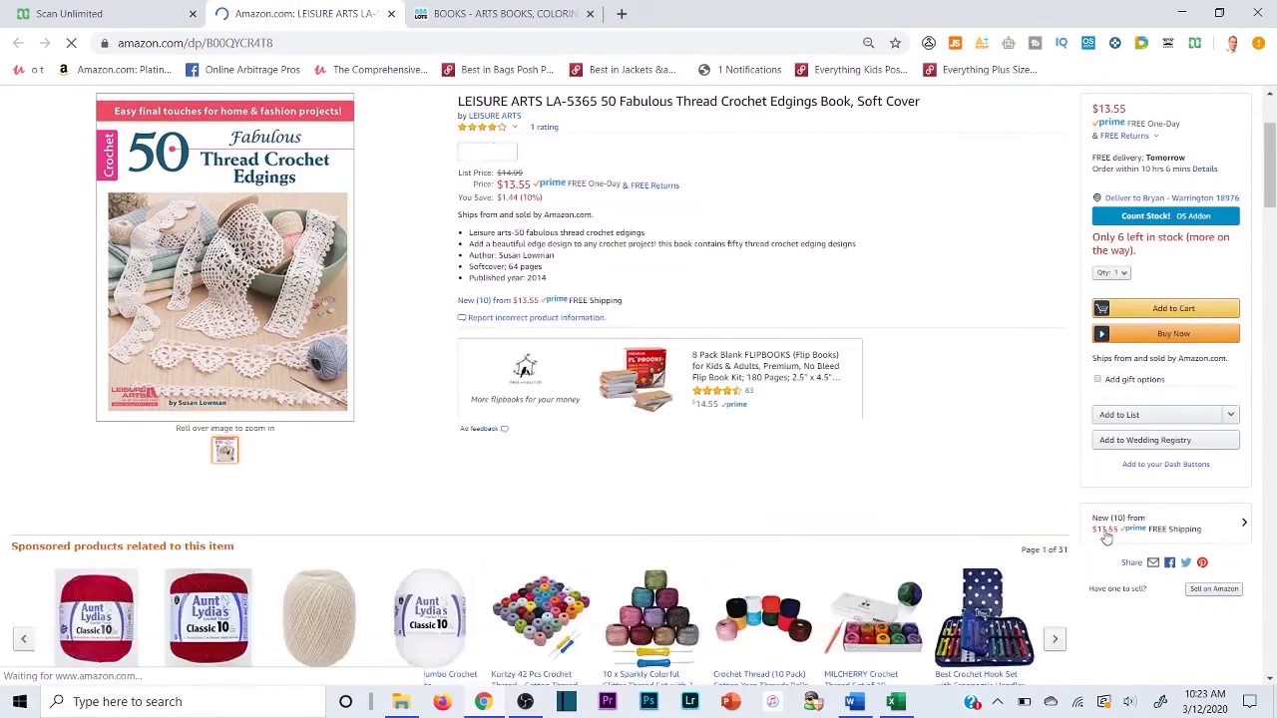
pyautogui.scroll(2, 1003, 350)
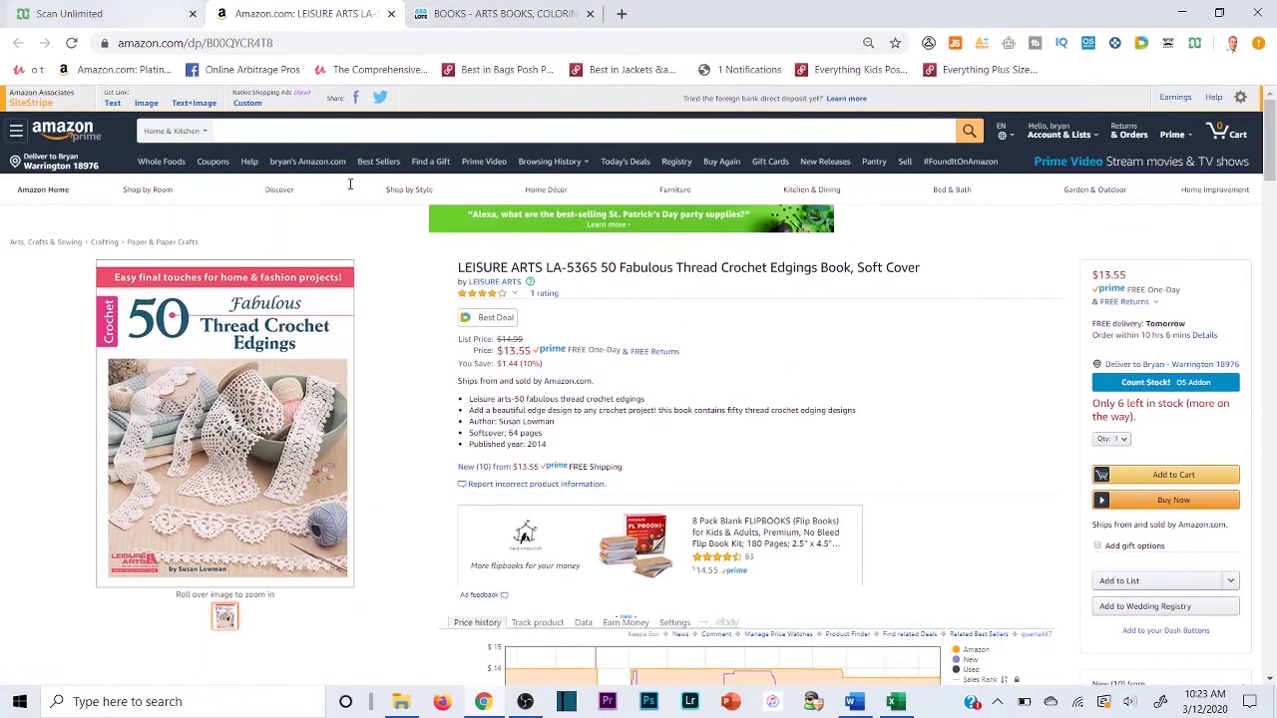
pyautogui.click(392, 14)
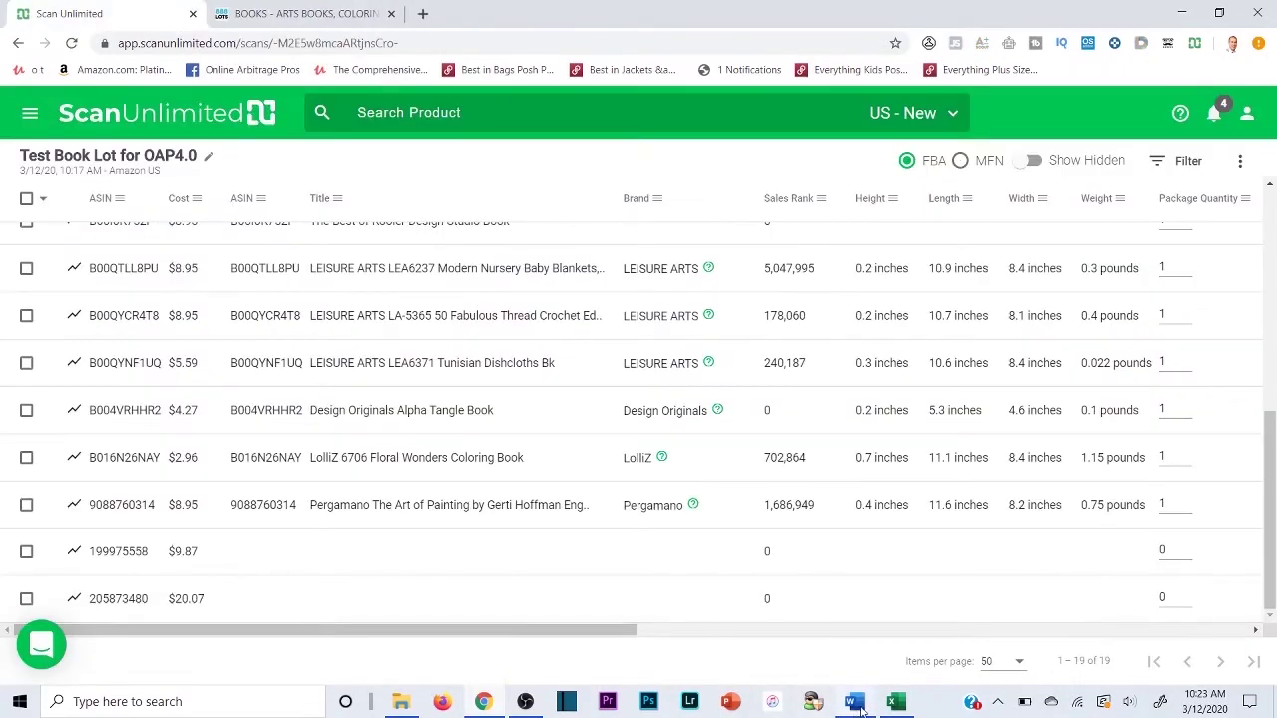
# Switch to the Word document and highlight the $400 lot price and the two recorded profits to weigh them against each other
pyautogui.click(854, 704)
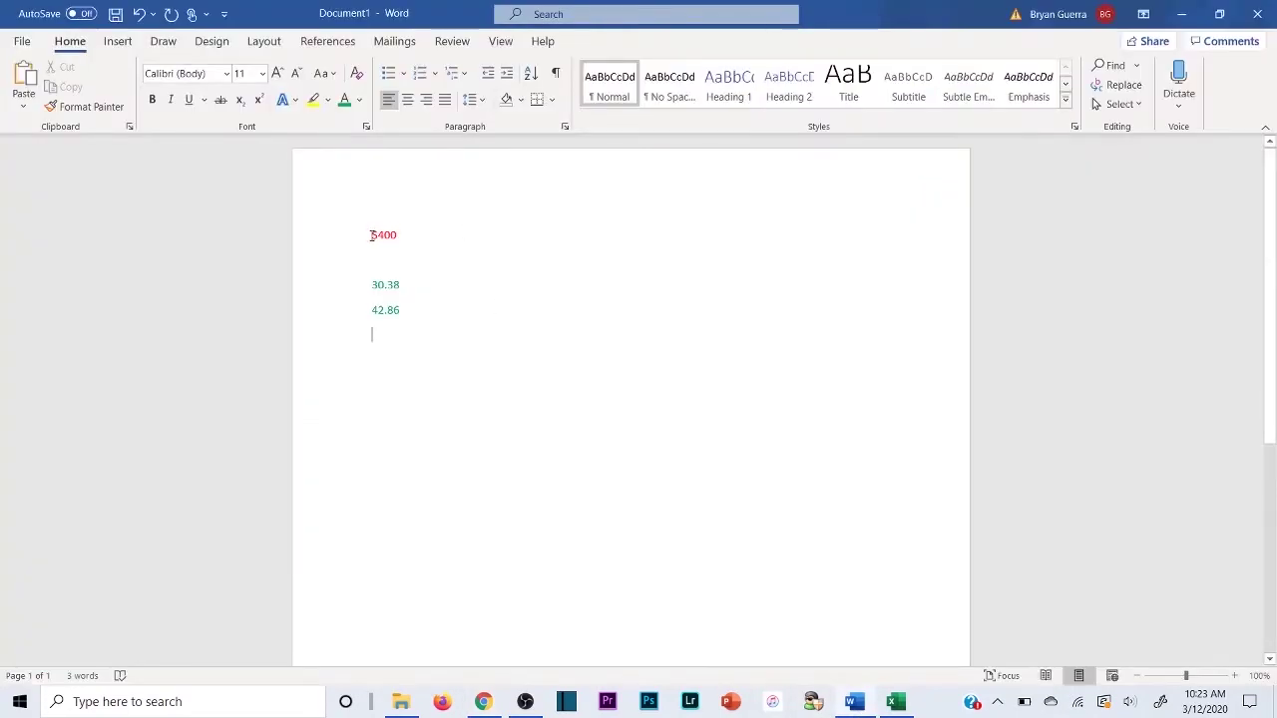
pyautogui.moveTo(371, 236); pyautogui.dragTo(403, 241)
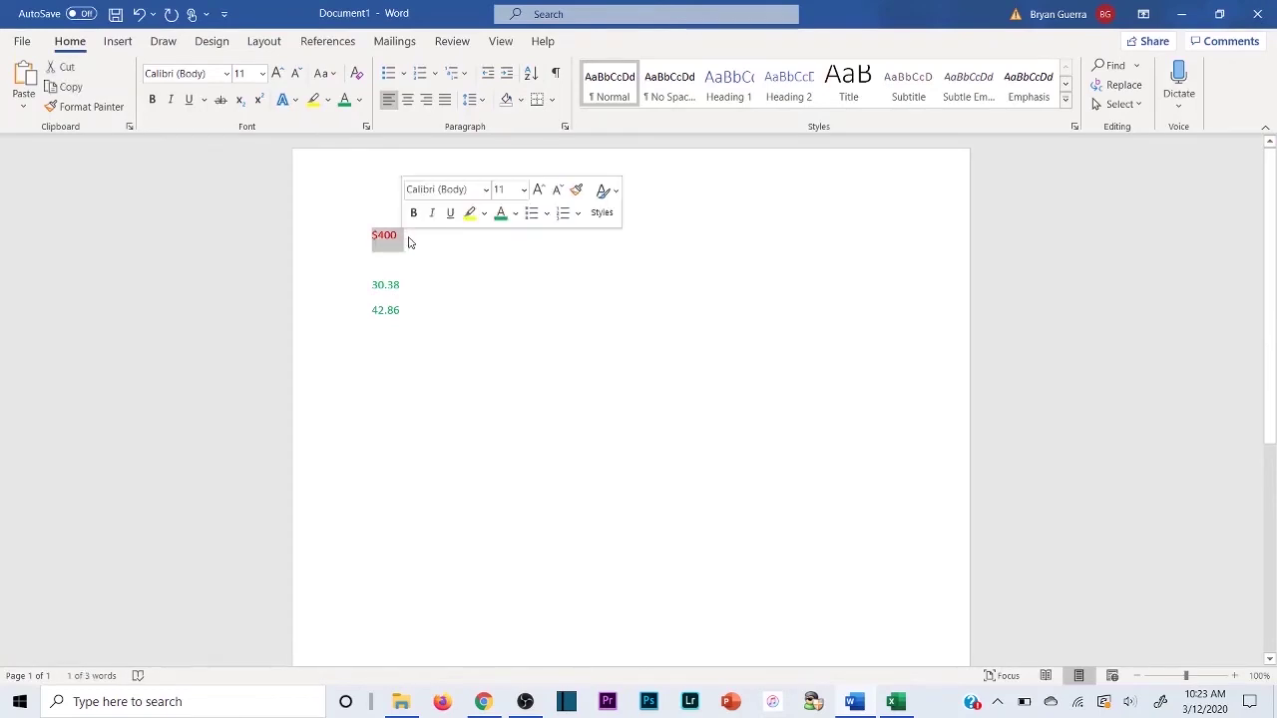
pyautogui.moveTo(416, 309); pyautogui.dragTo(356, 275)
pyautogui.click(743, 248)
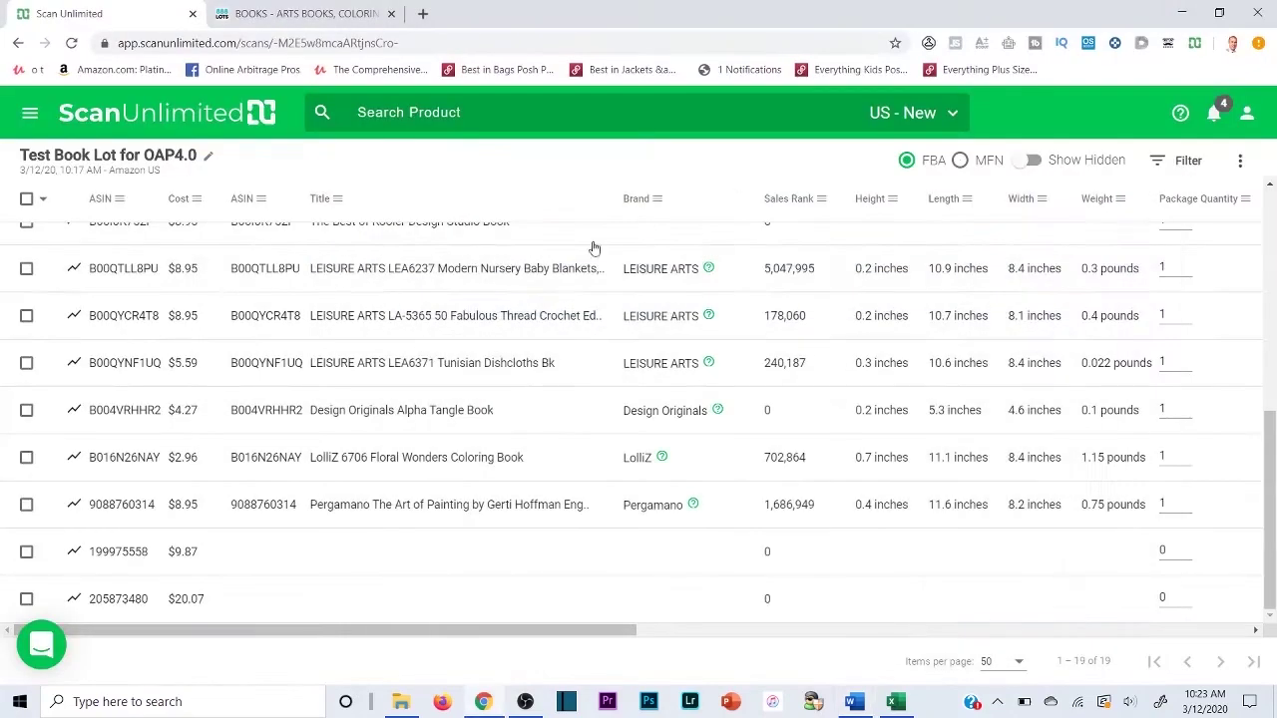
# Return to the LOT 34537 page on 888Lots in Chrome and review its asking price and the first titles of its manifest
pyautogui.click(1181, 13)
pyautogui.click(299, 13)
pyautogui.scroll(8, 546, 330)
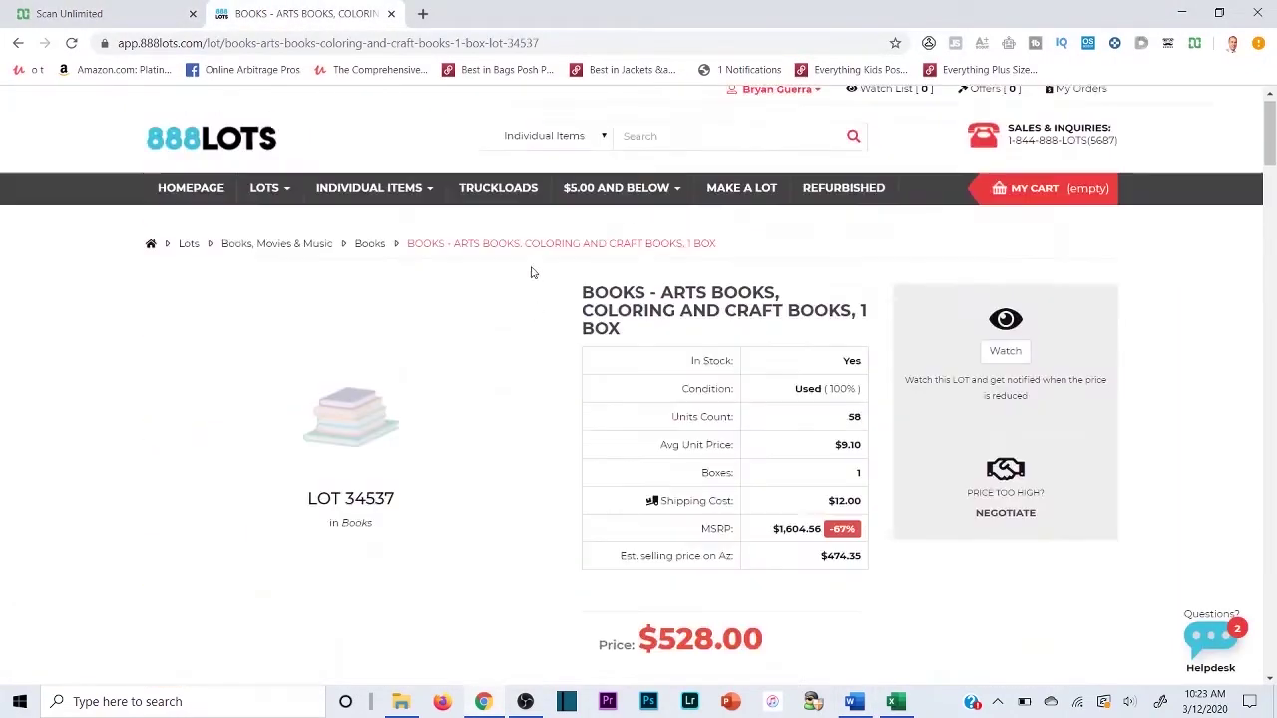
pyautogui.scroll(-2, 539, 299)
pyautogui.scroll(-2, 675, 407)
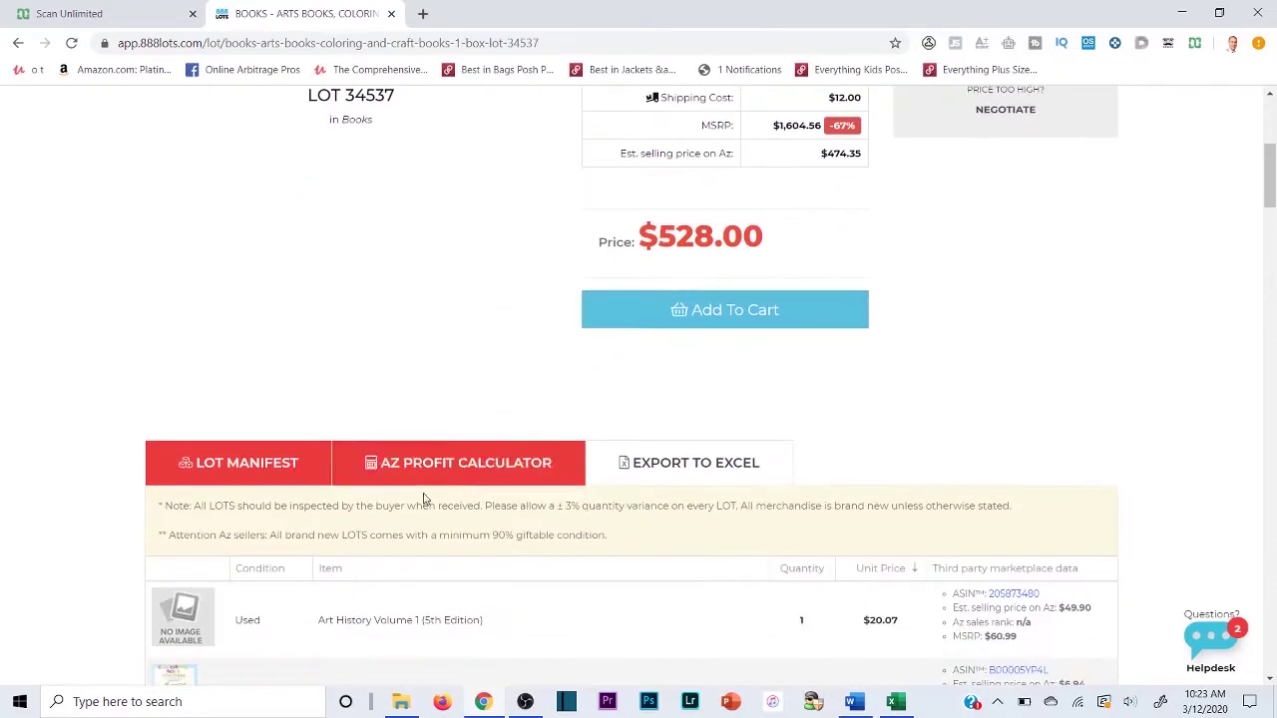
pyautogui.scroll(-3, 699, 349)
pyautogui.scroll(-2, 1078, 392)
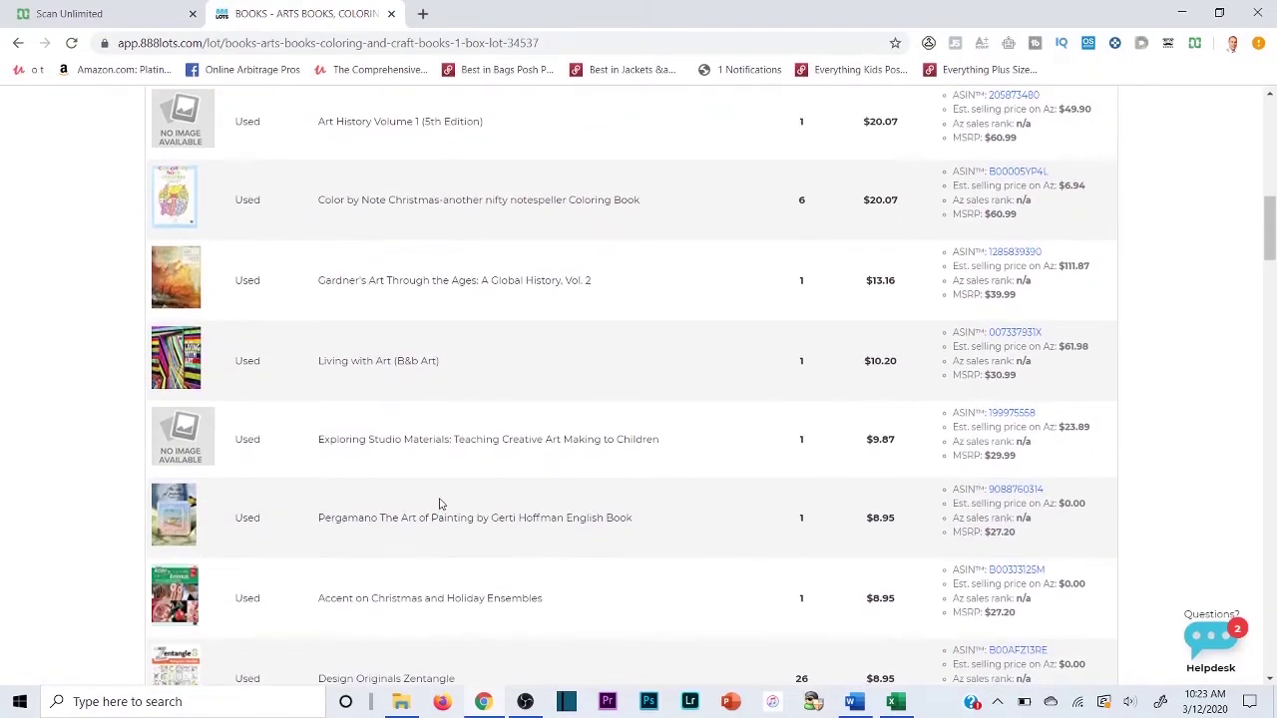
pyautogui.scroll(-1, 439, 504)
pyautogui.scroll(3, 456, 505)
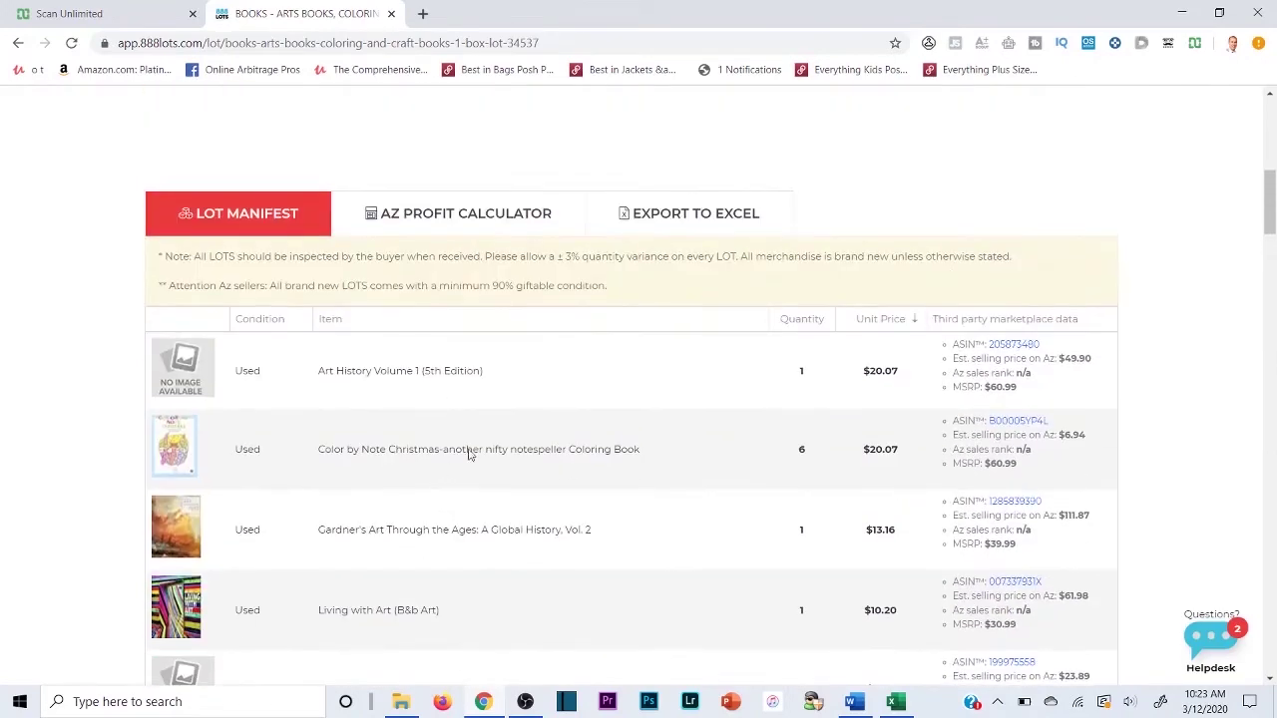
# Switch back to the Word document and recheck the $400 cost against the 30.38 and 42.86 profits
pyautogui.click(853, 702)
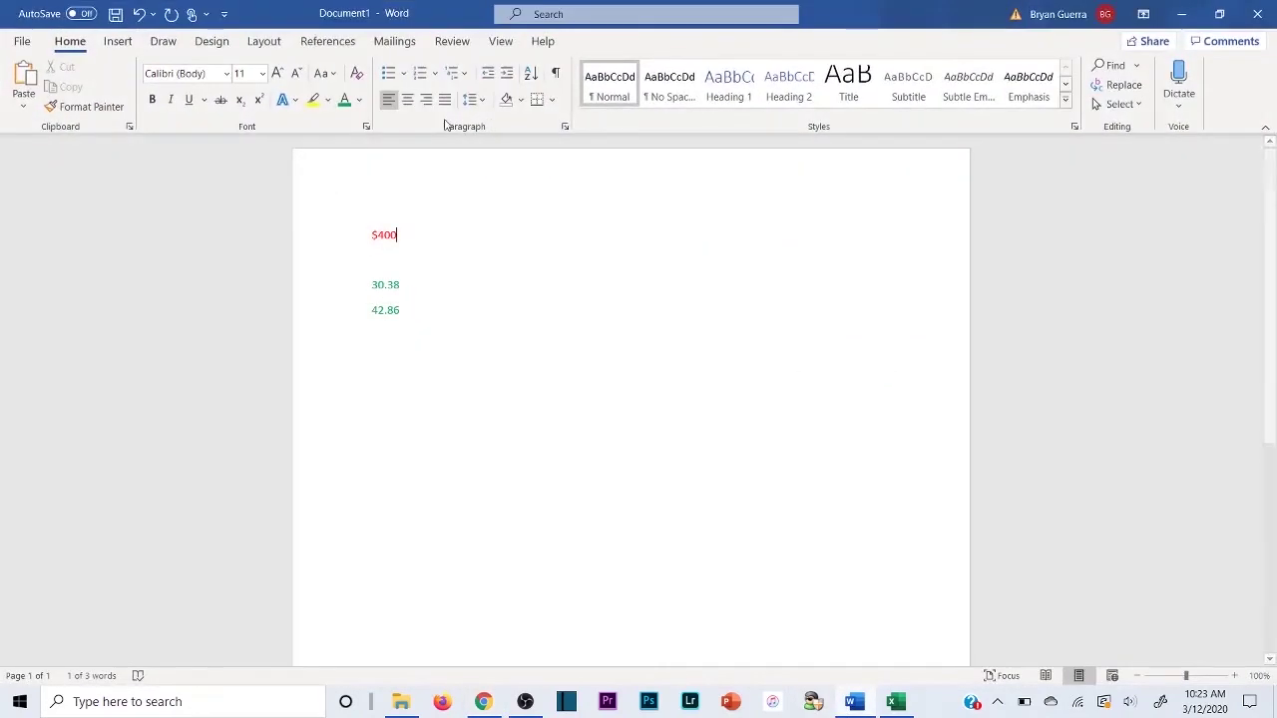
pyautogui.doubleClick(393, 239)
pyautogui.click(427, 244)
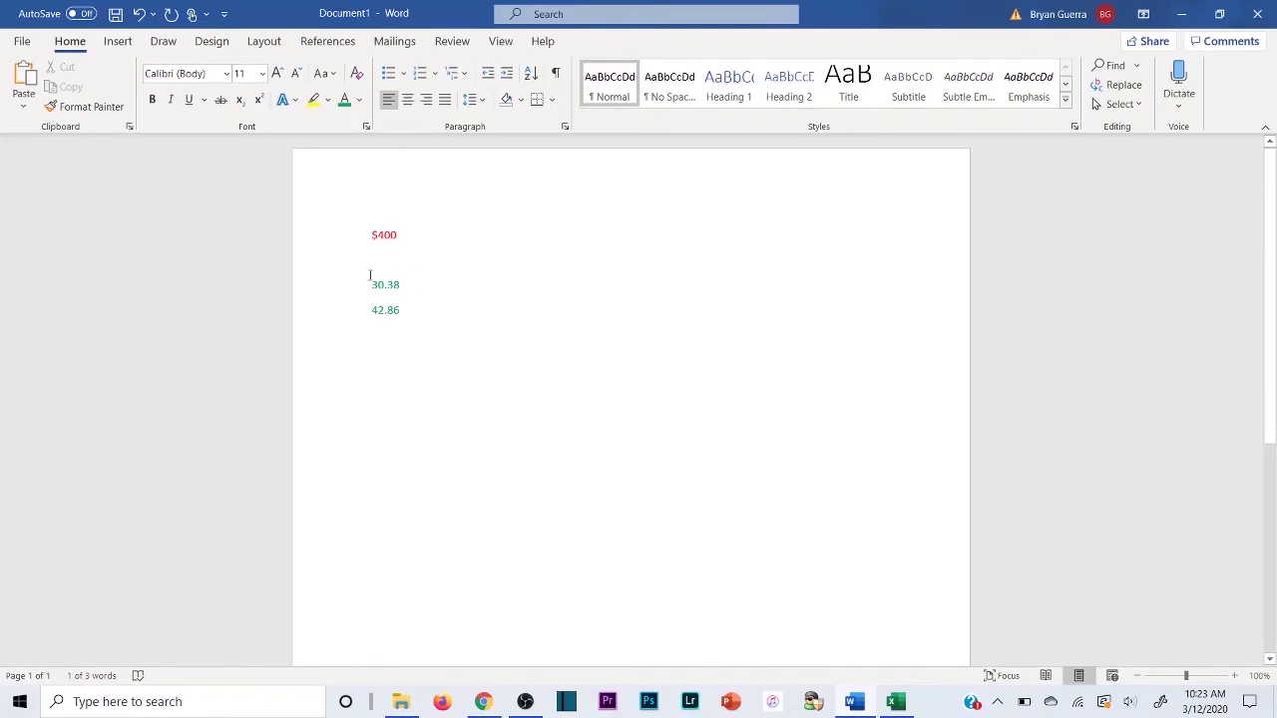
pyautogui.moveTo(367, 284); pyautogui.dragTo(422, 539)
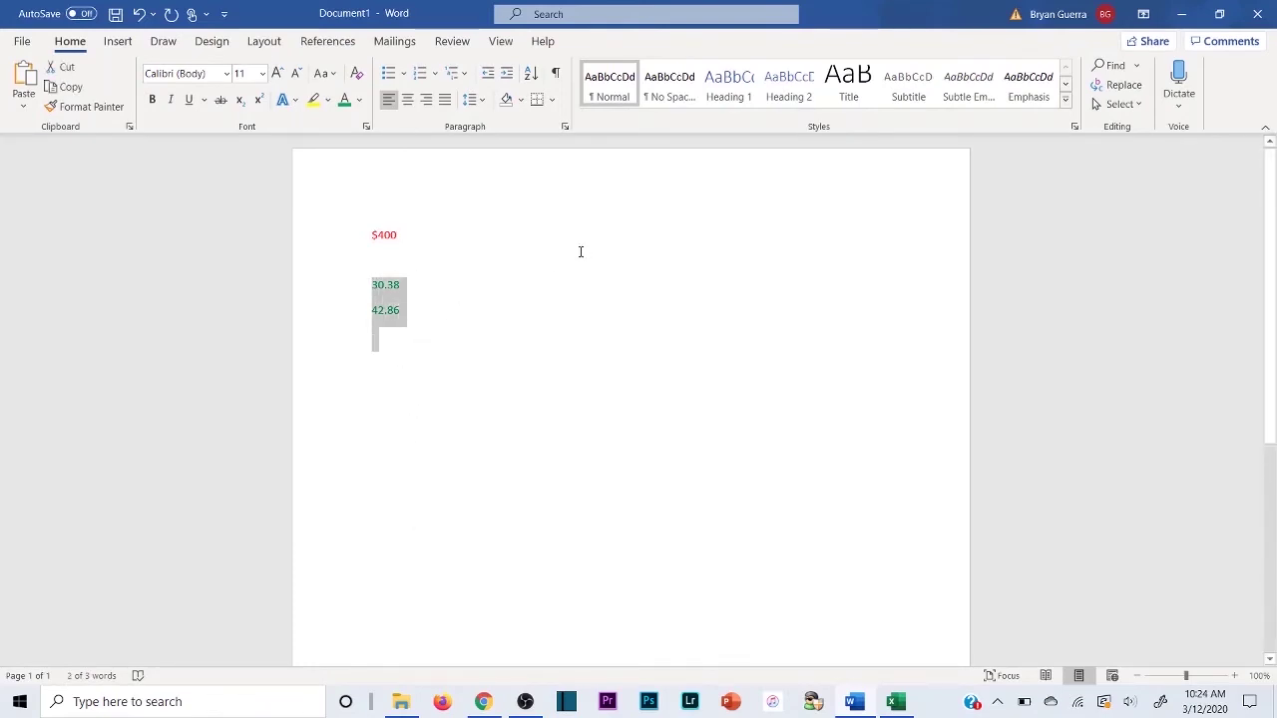
pyautogui.click(509, 392)
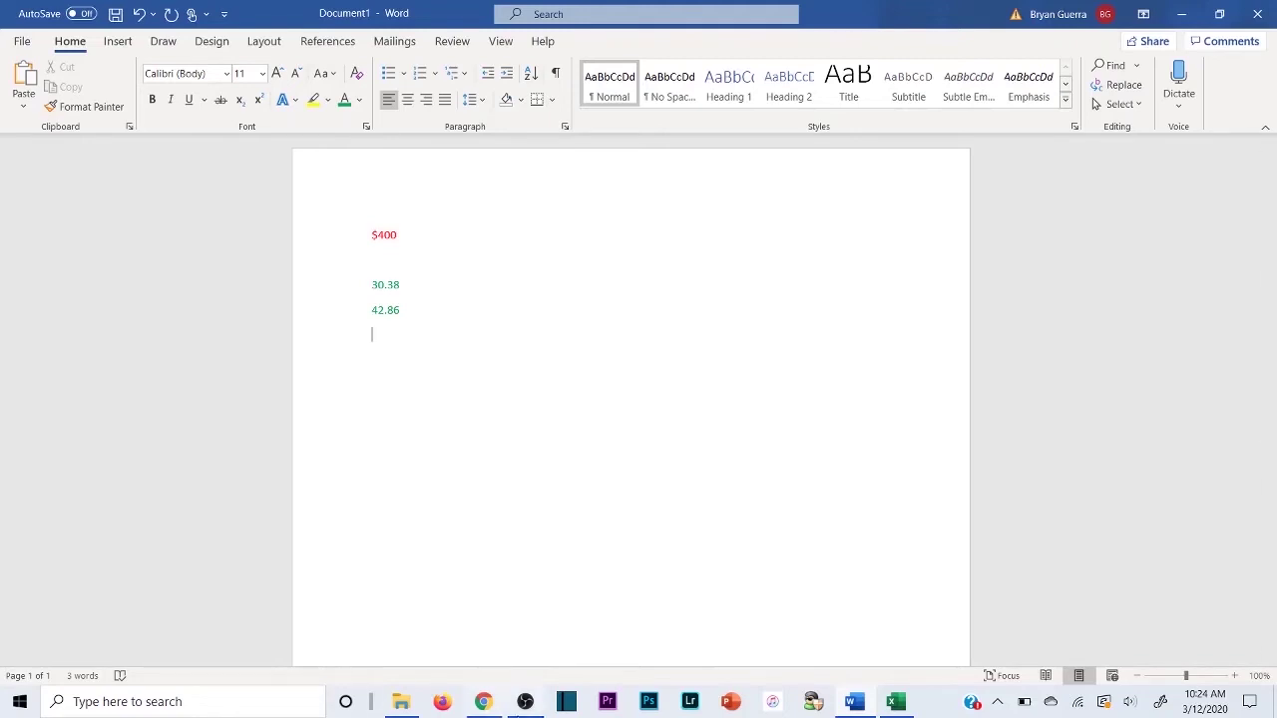
# Go back to Chrome and review the summary details and price of the arts and coloring book lot
pyautogui.click(487, 704)
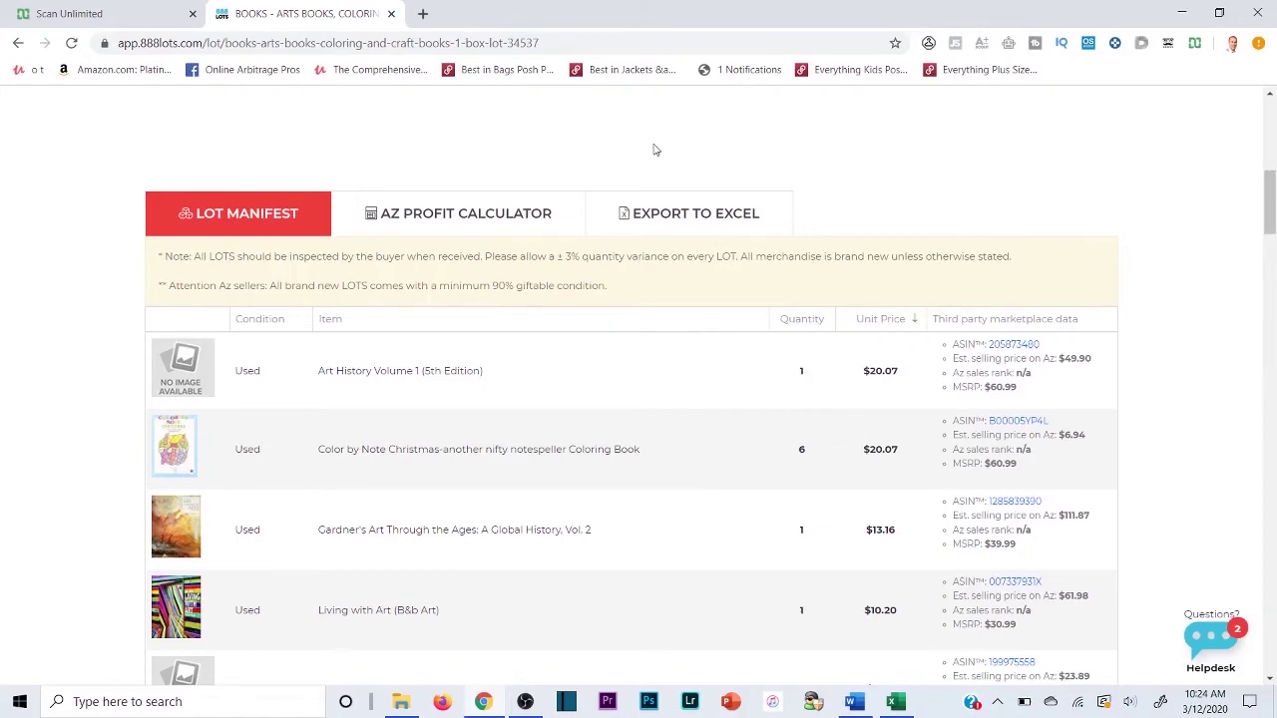
pyautogui.scroll(7, 399, 123)
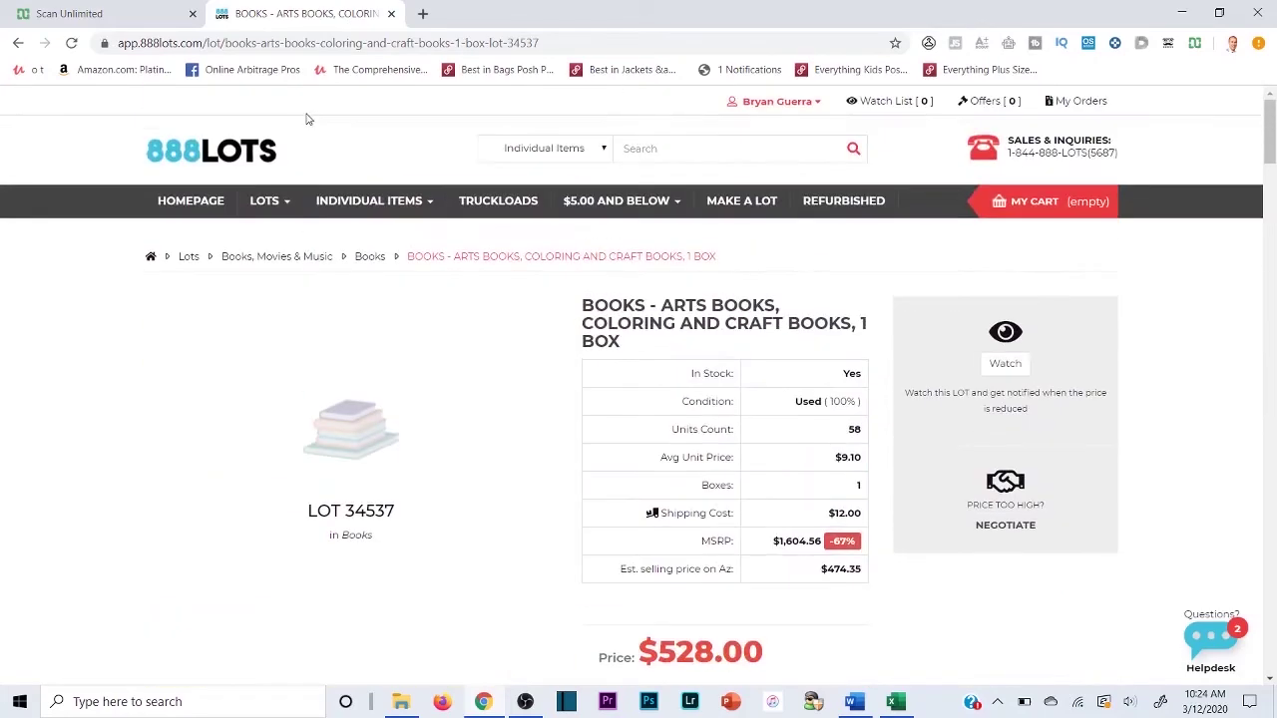
pyautogui.moveTo(269, 199)
pyautogui.scroll(-3, 1171, 348)
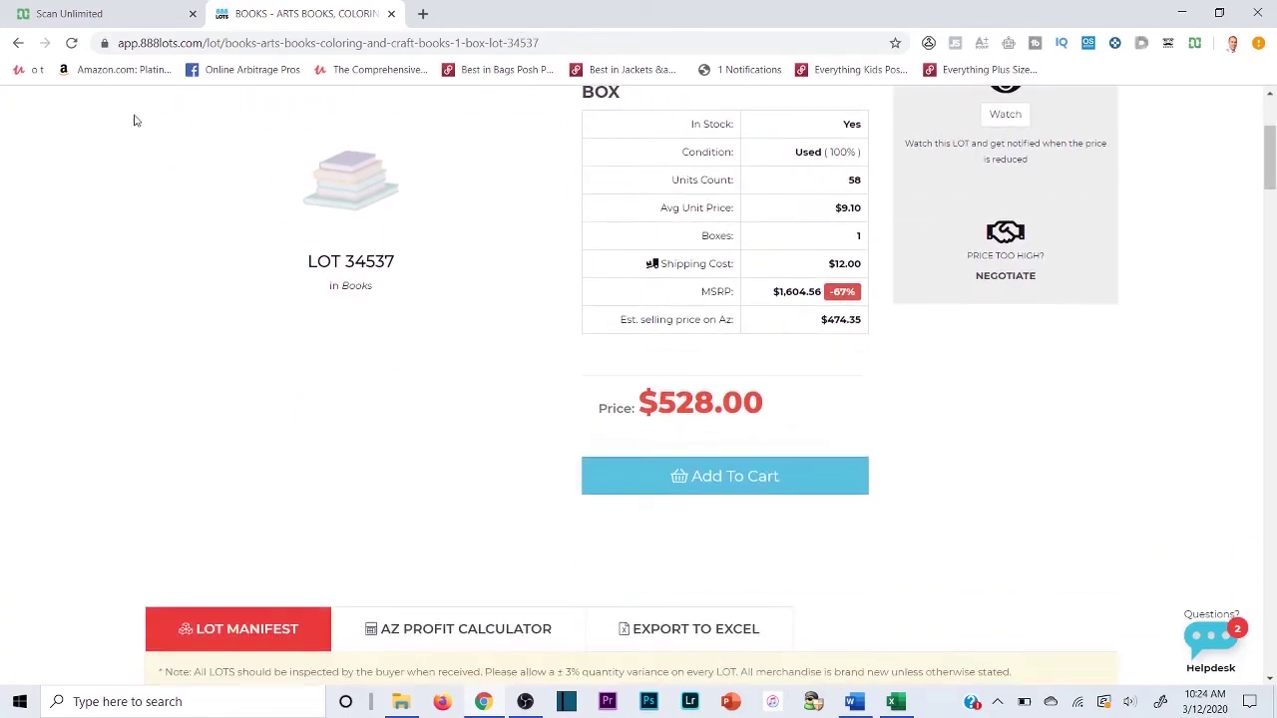
pyautogui.click(79, 14)
pyautogui.click(292, 12)
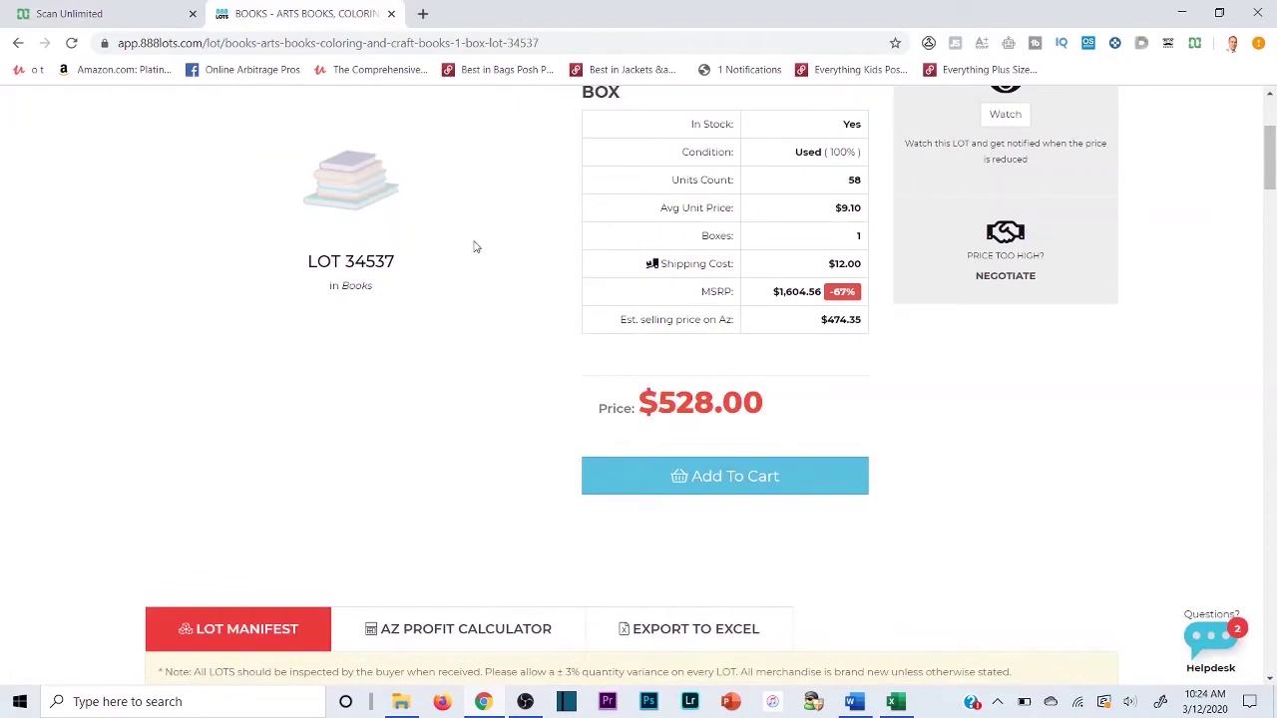
# Browse the 888Lots Clothing, Fashion & Accessories lots and open LOT 35575 with girls' hair bows and headbands
pyautogui.scroll(3, 475, 246)
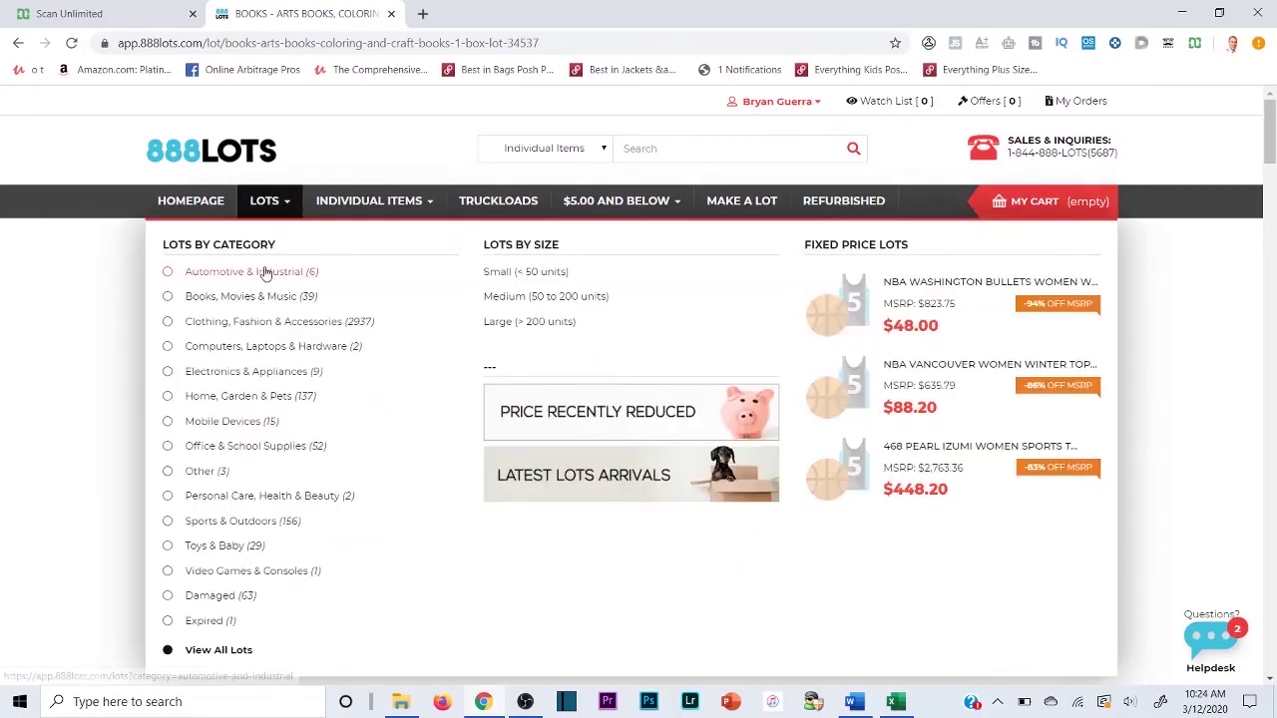
pyautogui.click(241, 325)
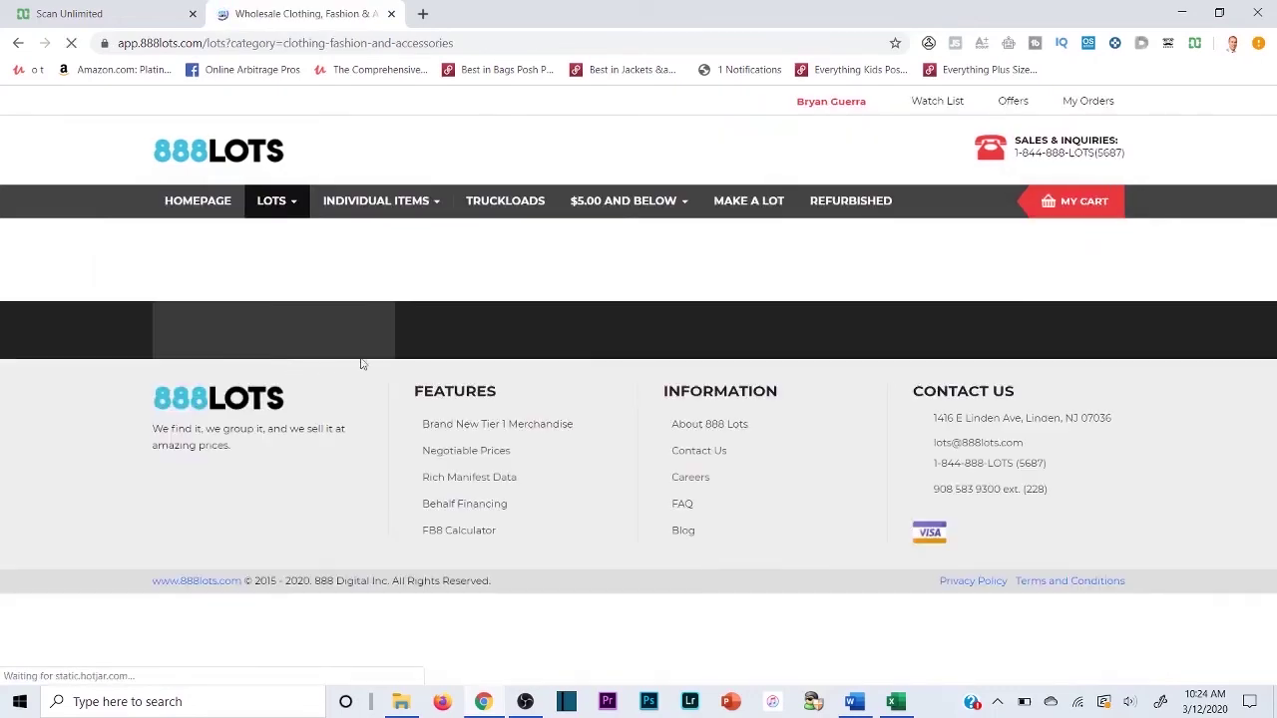
pyautogui.scroll(-3, 618, 399)
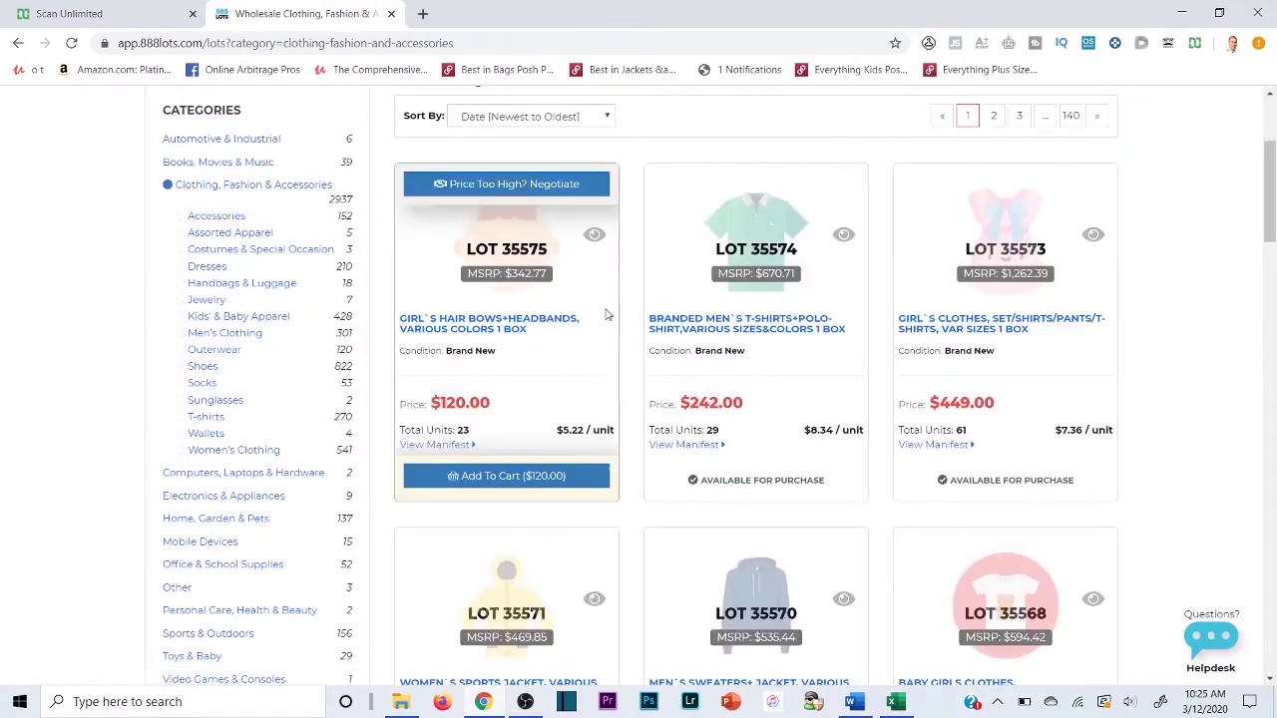
pyautogui.click(530, 250)
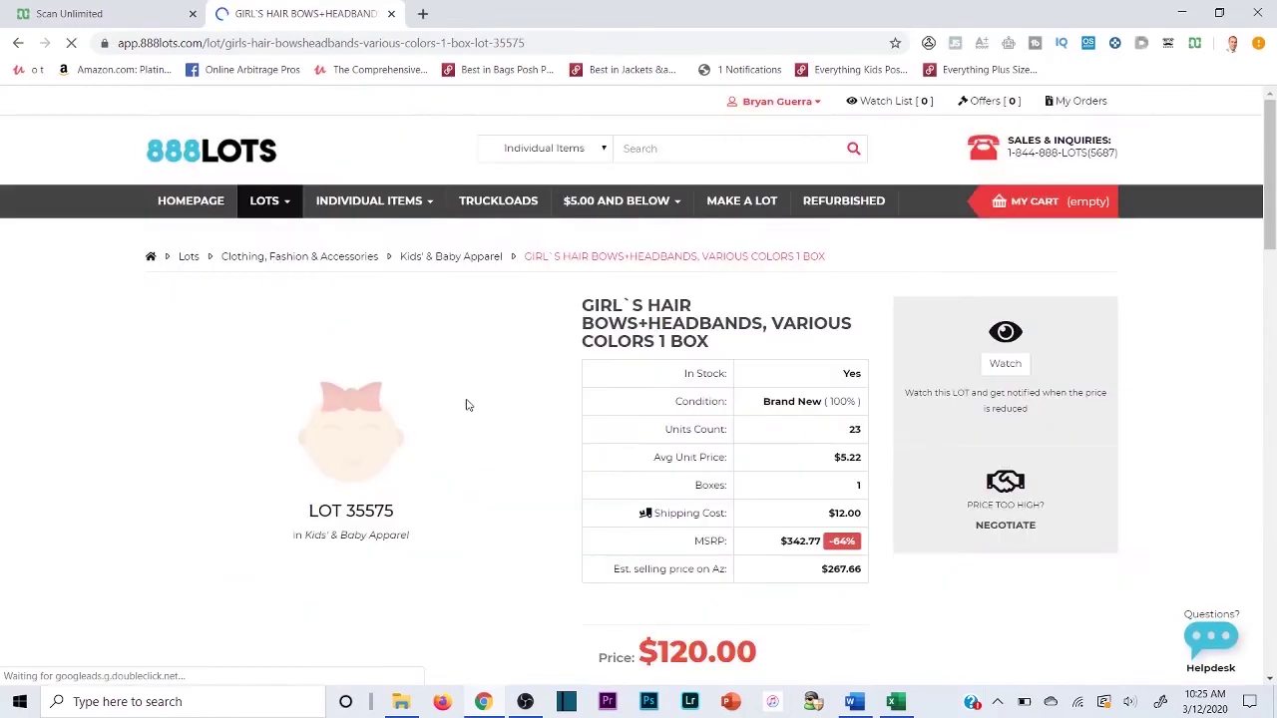
# Examine the price of LOT 35575 and the items listed in its manifest
pyautogui.scroll(-4, 465, 402)
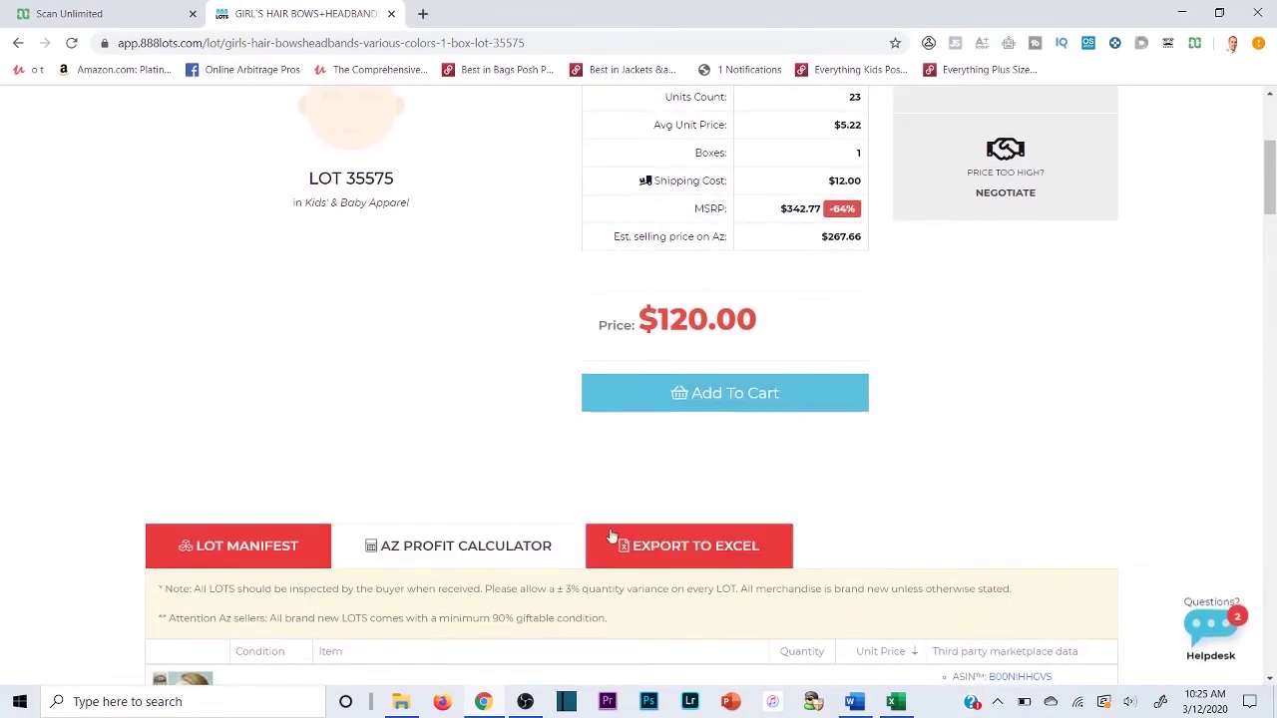
pyautogui.scroll(-1, 639, 530)
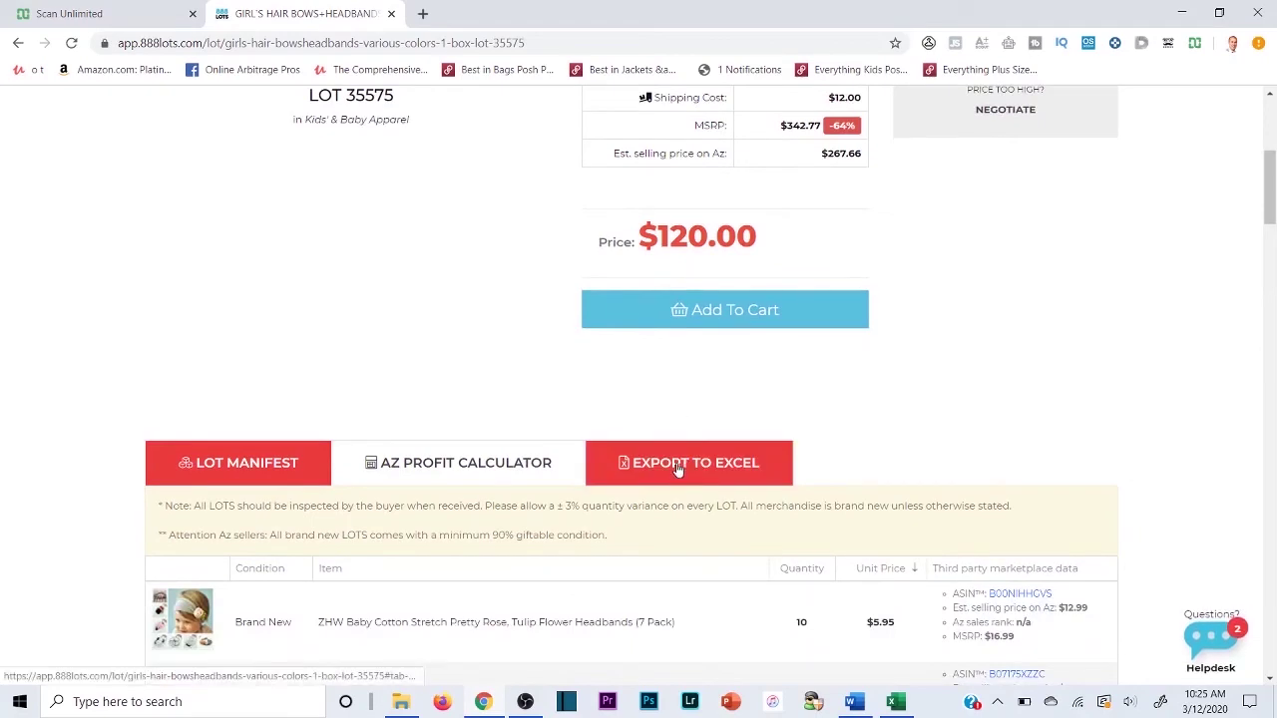
pyautogui.scroll(-5, 294, 299)
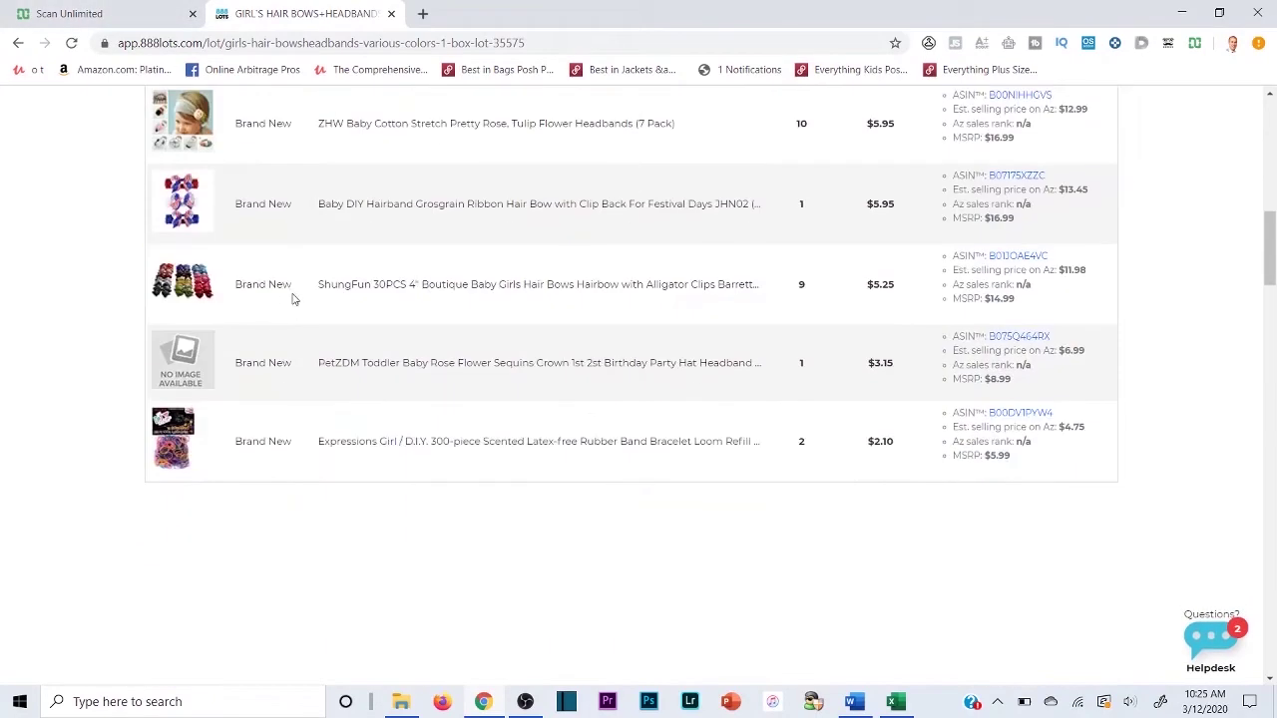
pyautogui.scroll(2, 295, 299)
pyautogui.scroll(-2, 368, 287)
pyautogui.scroll(2, 439, 268)
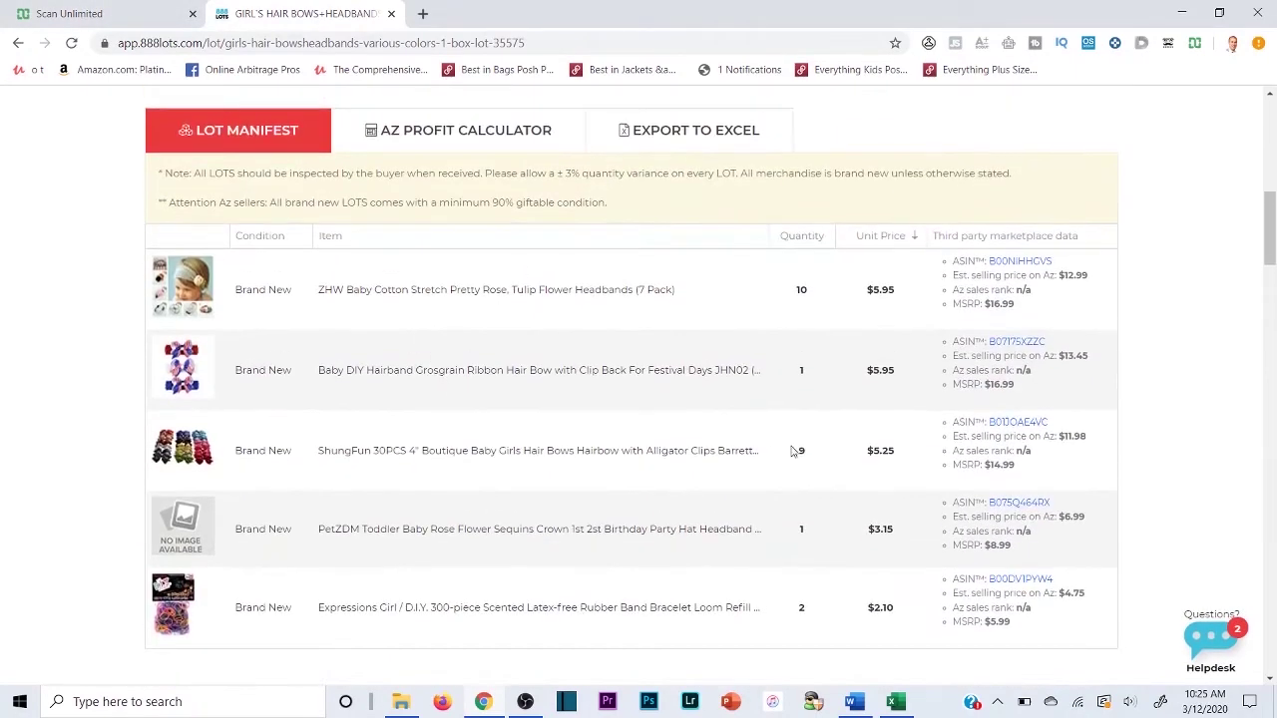
# Compare the manifest quantities of the ZHW headbands and ShungFun hair bows with those of the last two items
pyautogui.doubleClick(807, 292)
pyautogui.doubleClick(799, 457)
pyautogui.click(772, 483)
pyautogui.moveTo(237, 455); pyautogui.dragTo(831, 465)
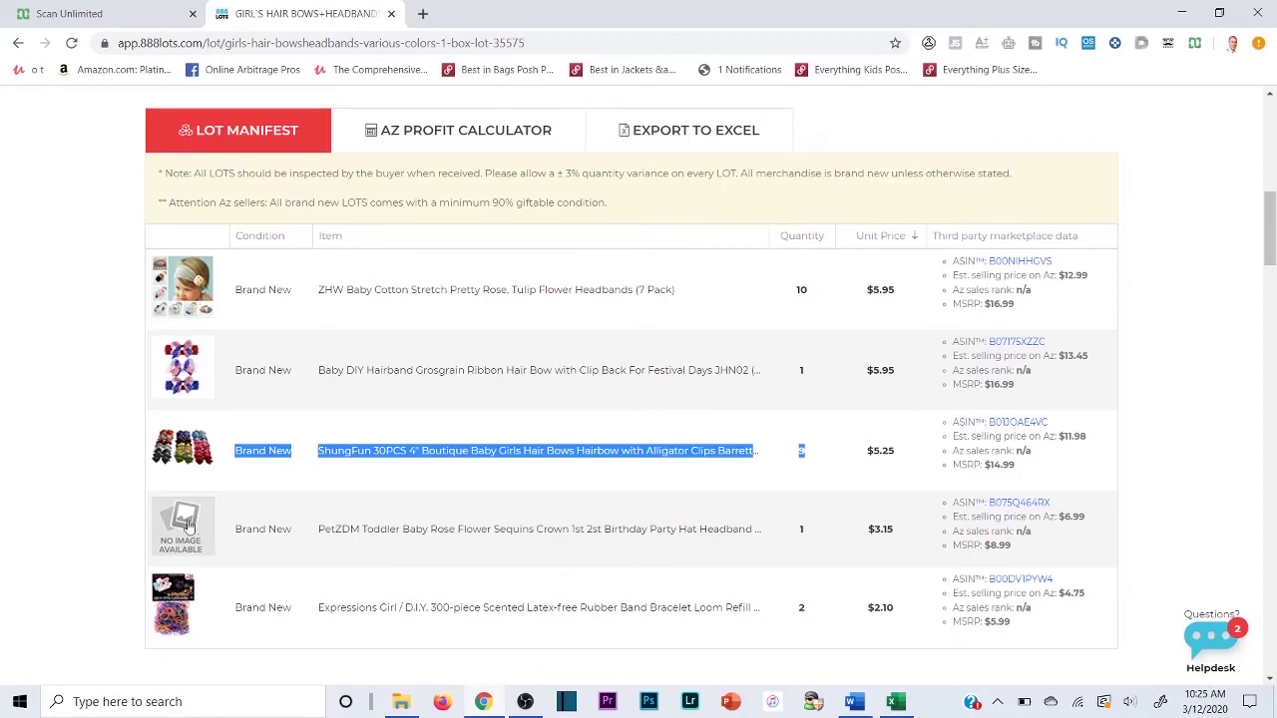
pyautogui.moveTo(238, 524); pyautogui.dragTo(900, 591)
# Check the hair bow lot's total price against the unit prices and estimated Amazon selling prices of its first items
pyautogui.scroll(6, 764, 422)
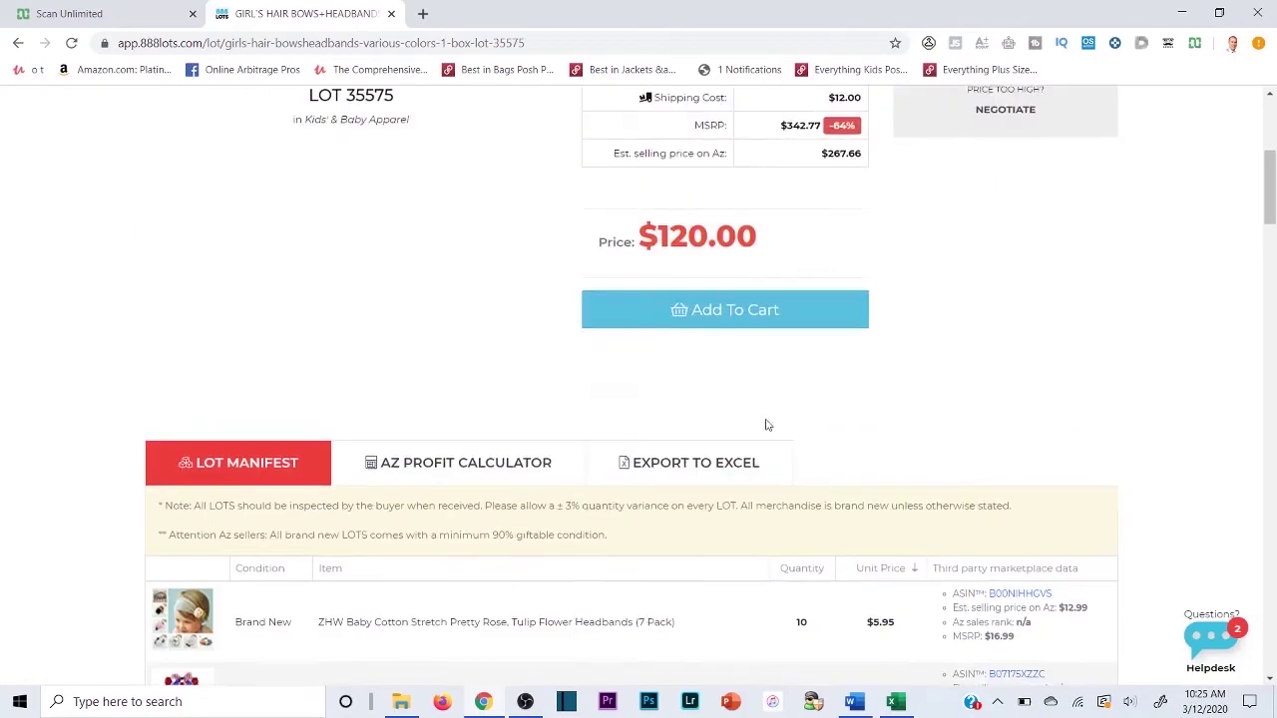
pyautogui.scroll(-3, 698, 408)
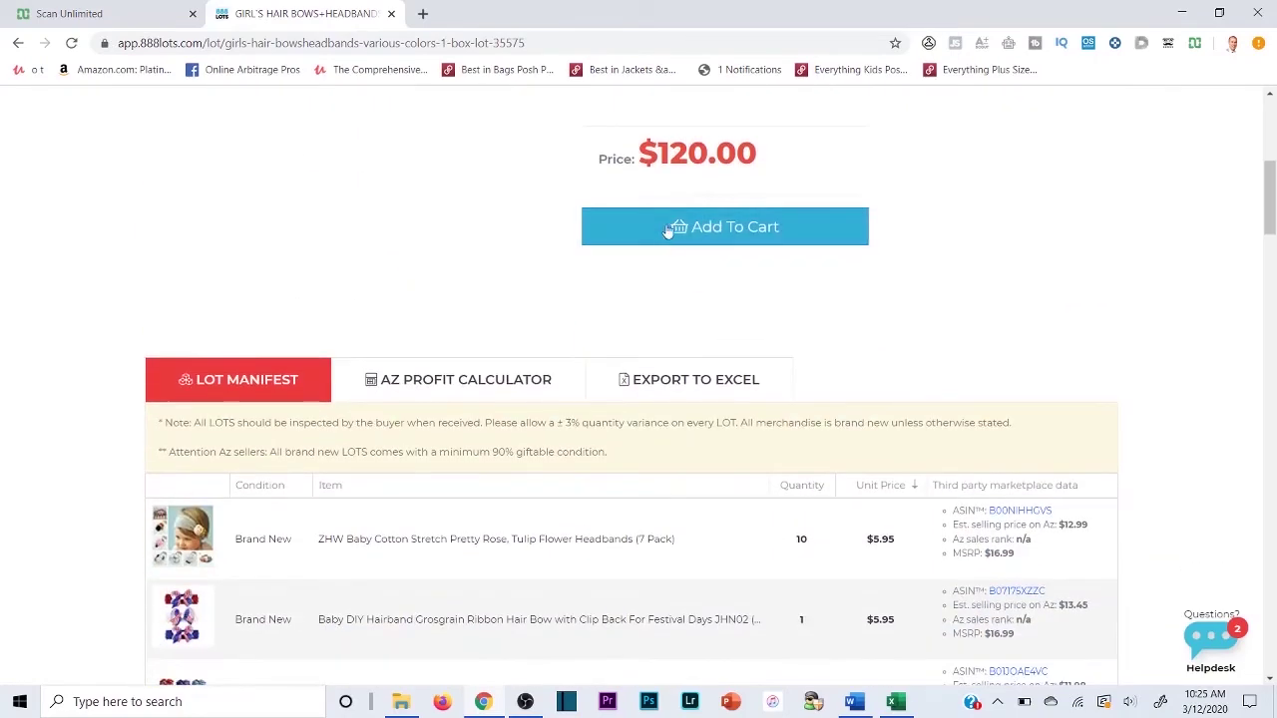
pyautogui.scroll(-3, 785, 421)
pyautogui.moveTo(269, 364); pyautogui.dragTo(717, 569)
pyautogui.moveTo(306, 203); pyautogui.dragTo(595, 206)
pyautogui.moveTo(712, 266); pyautogui.dragTo(800, 296)
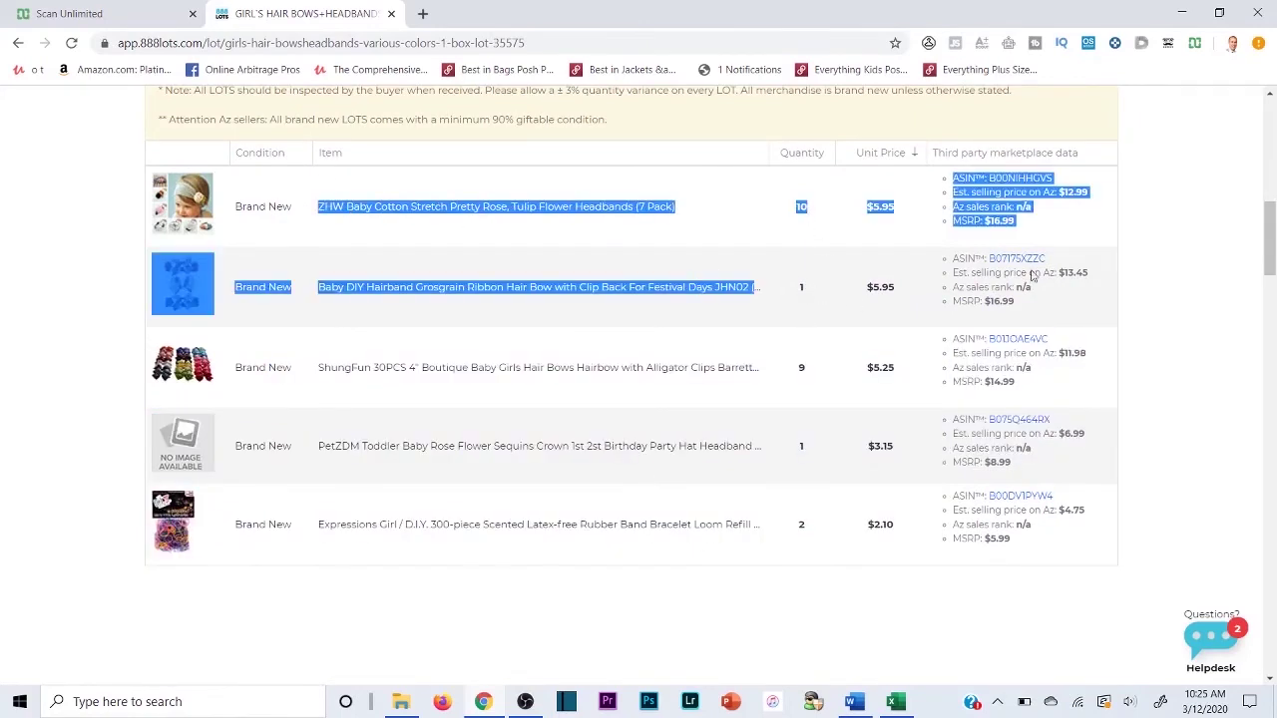
pyautogui.click(1147, 233)
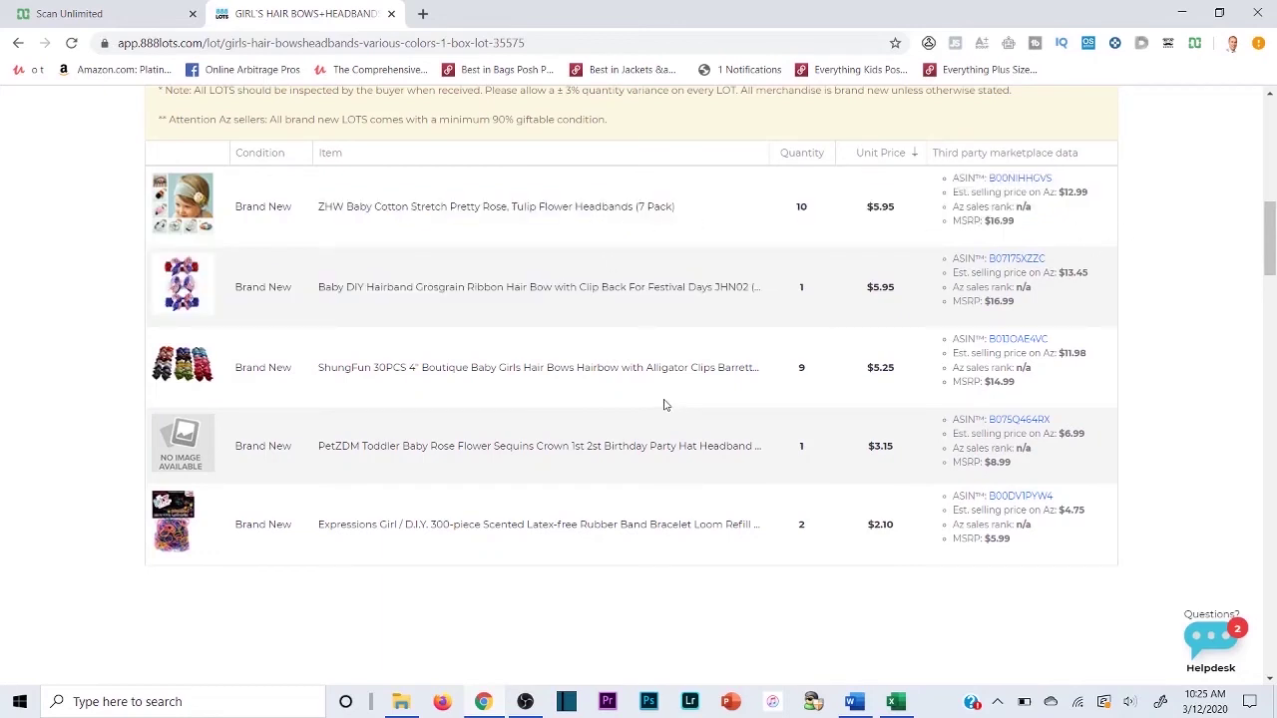
# Review the lower manifest items of LOT 35575 once more and return to the lot's summary details
pyautogui.moveTo(664, 399); pyautogui.dragTo(695, 525)
pyautogui.click(698, 518)
pyautogui.scroll(4, 585, 214)
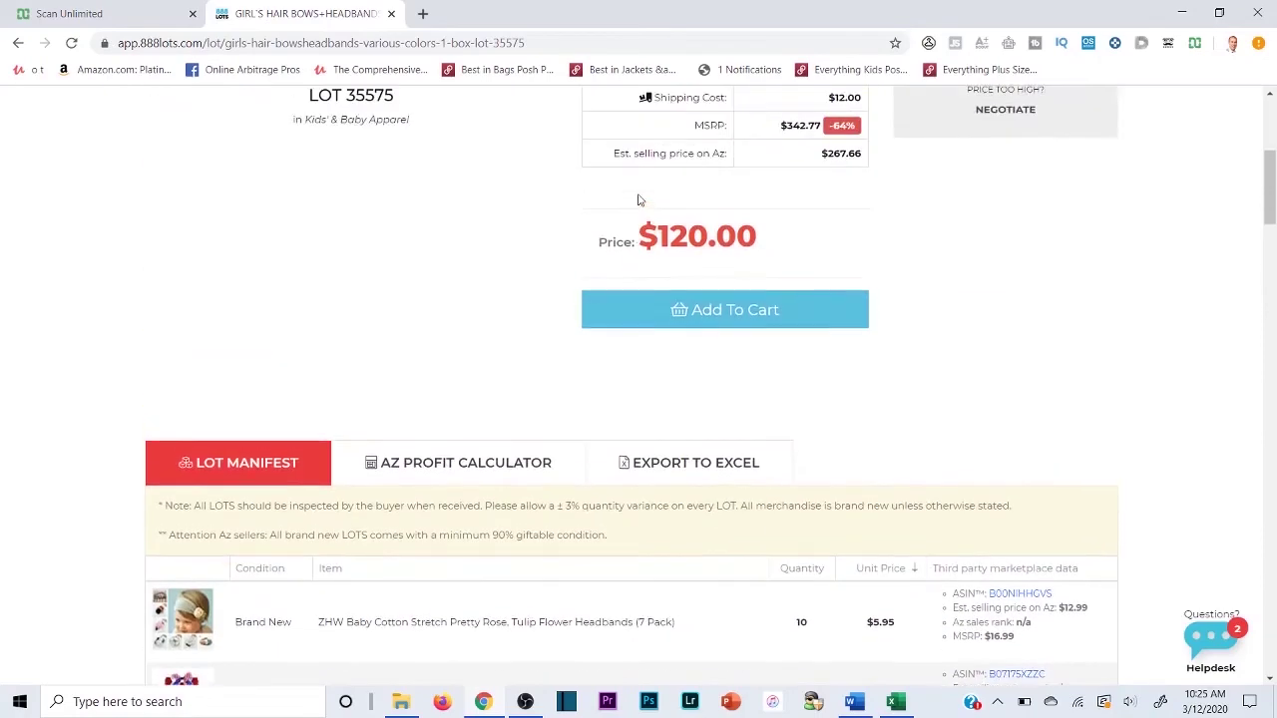
pyautogui.scroll(-3, 652, 353)
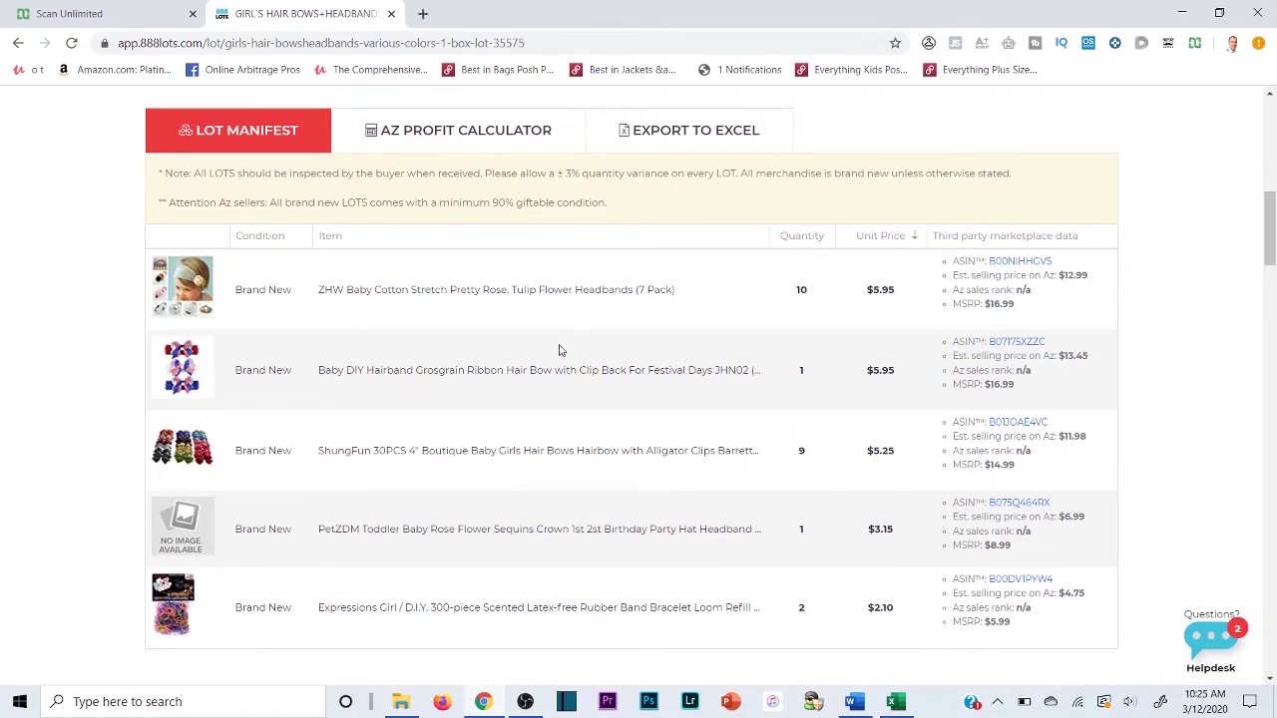
pyautogui.scroll(7, 559, 350)
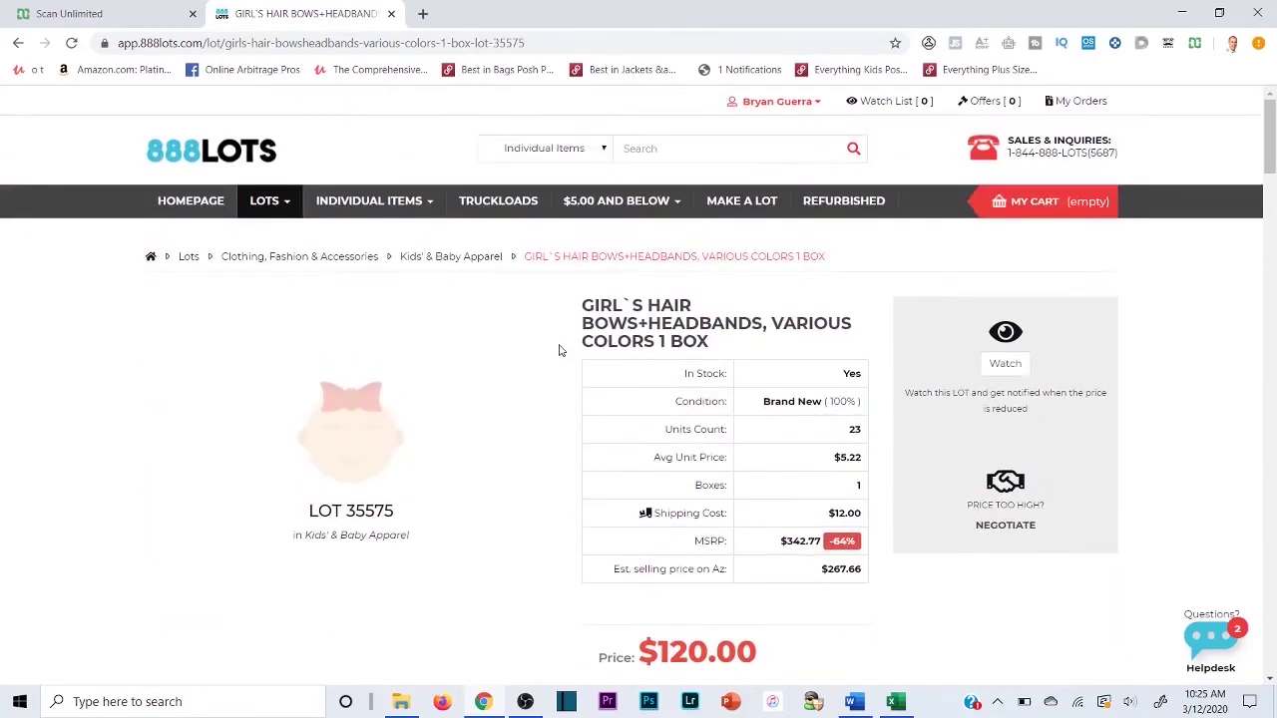
# Review the item quantities and unit prices in LOT 35575's manifest, and return to the lot's price and negotiation option
pyautogui.scroll(-7, 559, 349)
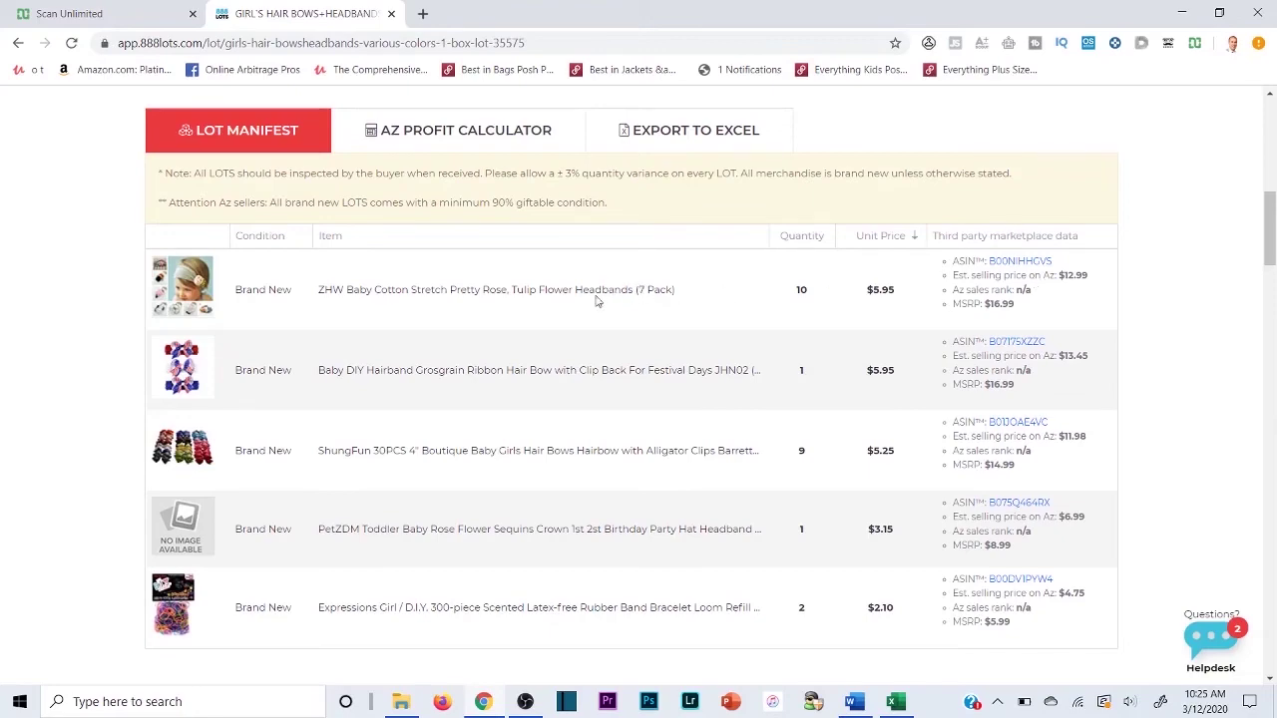
pyautogui.scroll(6, 597, 335)
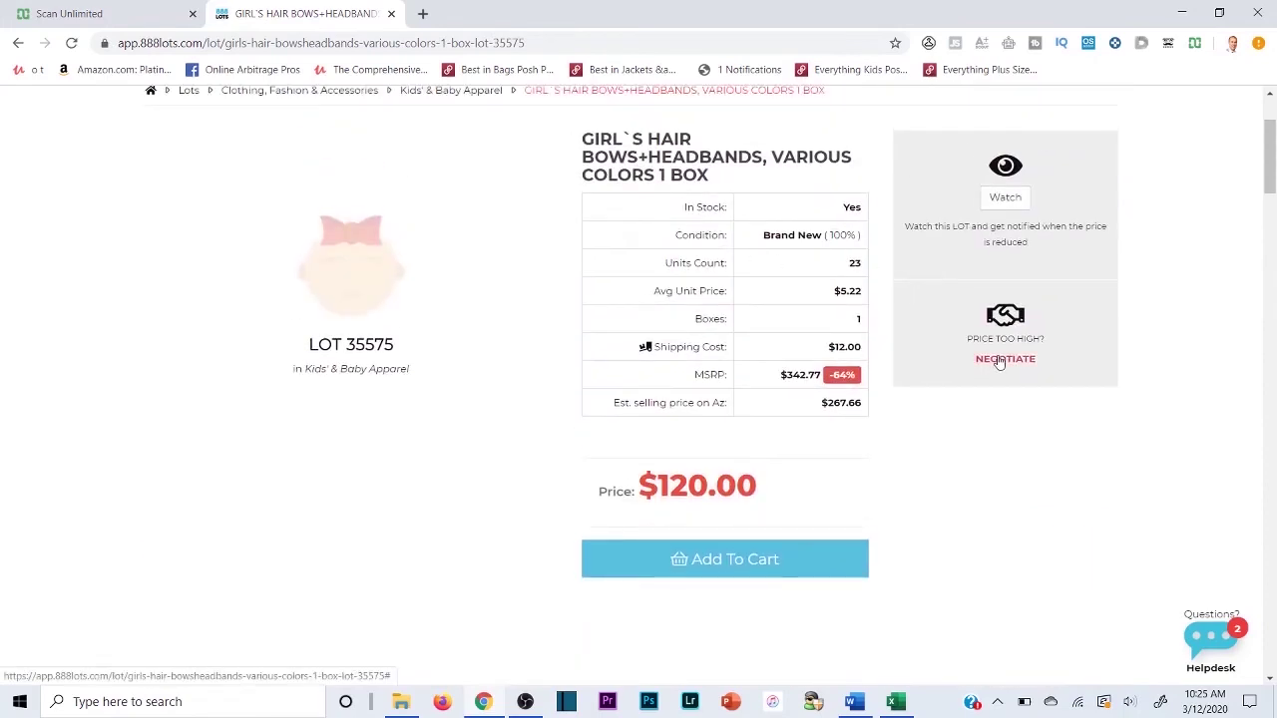
# Switch to Scan Unlimited to view the Test Book Lot for OAP4.0 results, and return to the 888Lots page for LOT 35575
pyautogui.click(100, 14)
pyautogui.scroll(4, 639, 386)
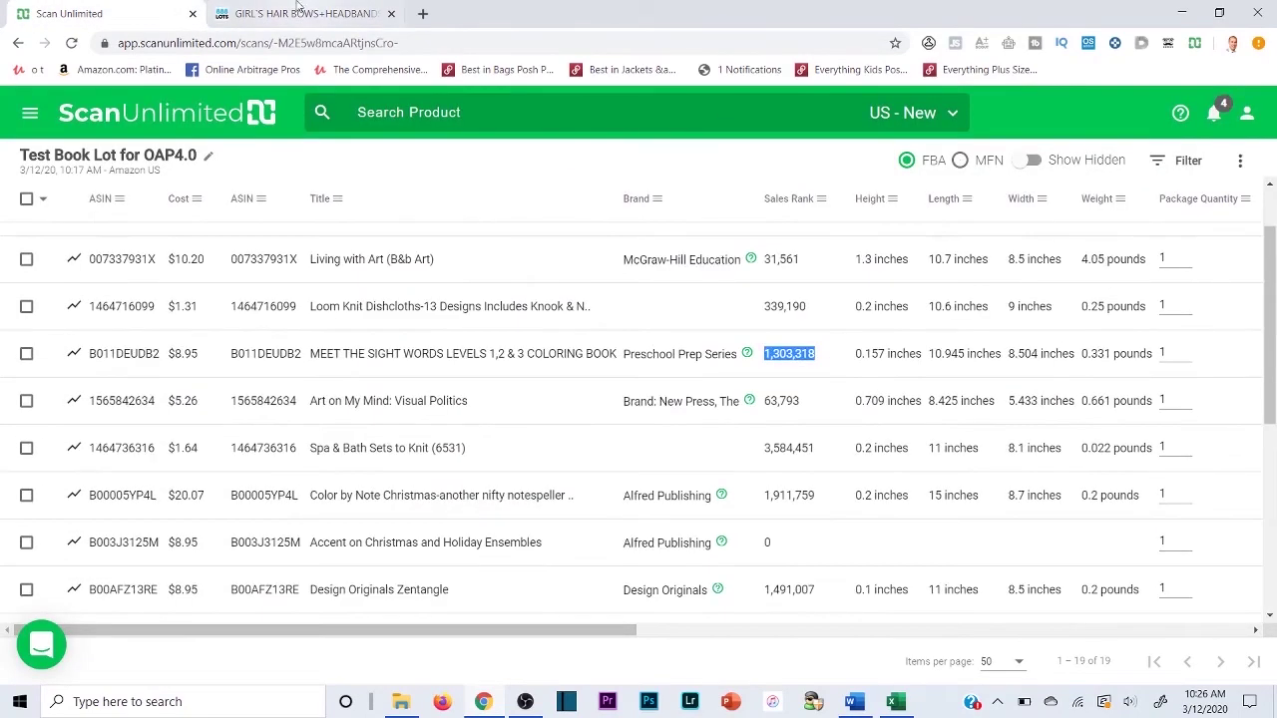
pyautogui.click(299, 14)
pyautogui.scroll(1, 327, 106)
pyautogui.moveTo(317, 197)
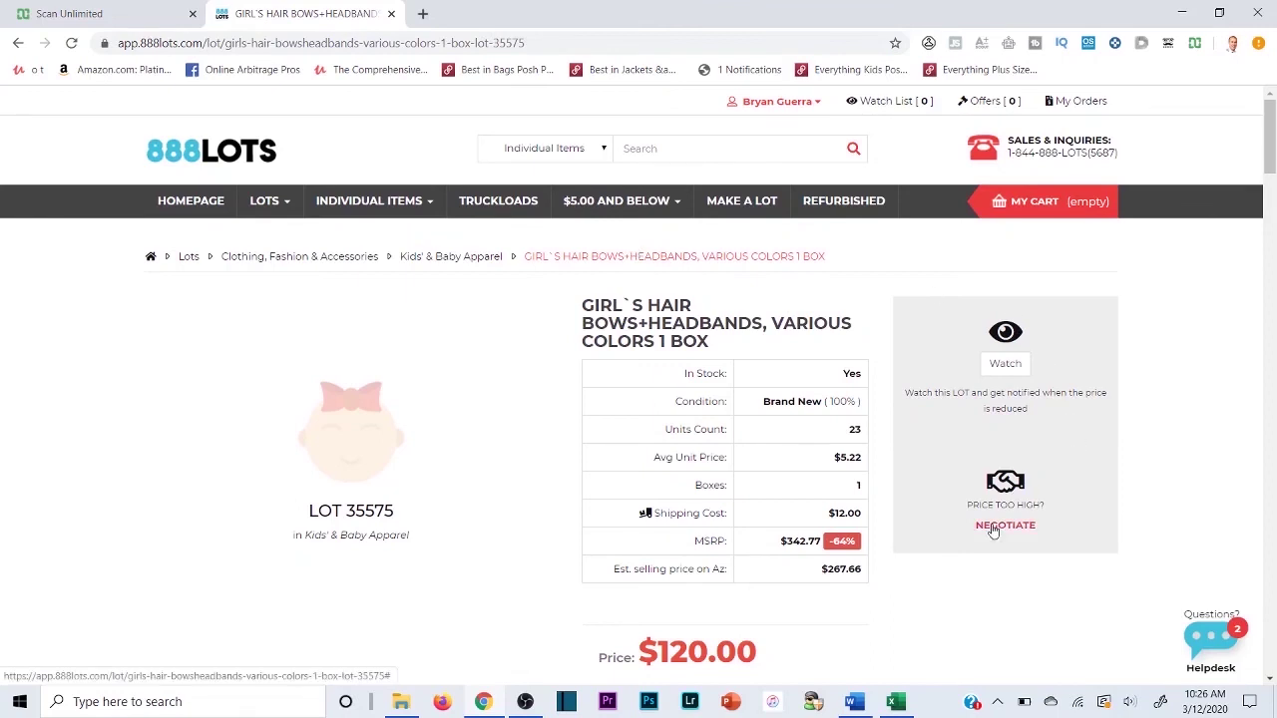
# Examine LOT 35575's asking price alongside its shipping cost, estimated Amazon selling price and negotiation option
pyautogui.scroll(-3, 993, 531)
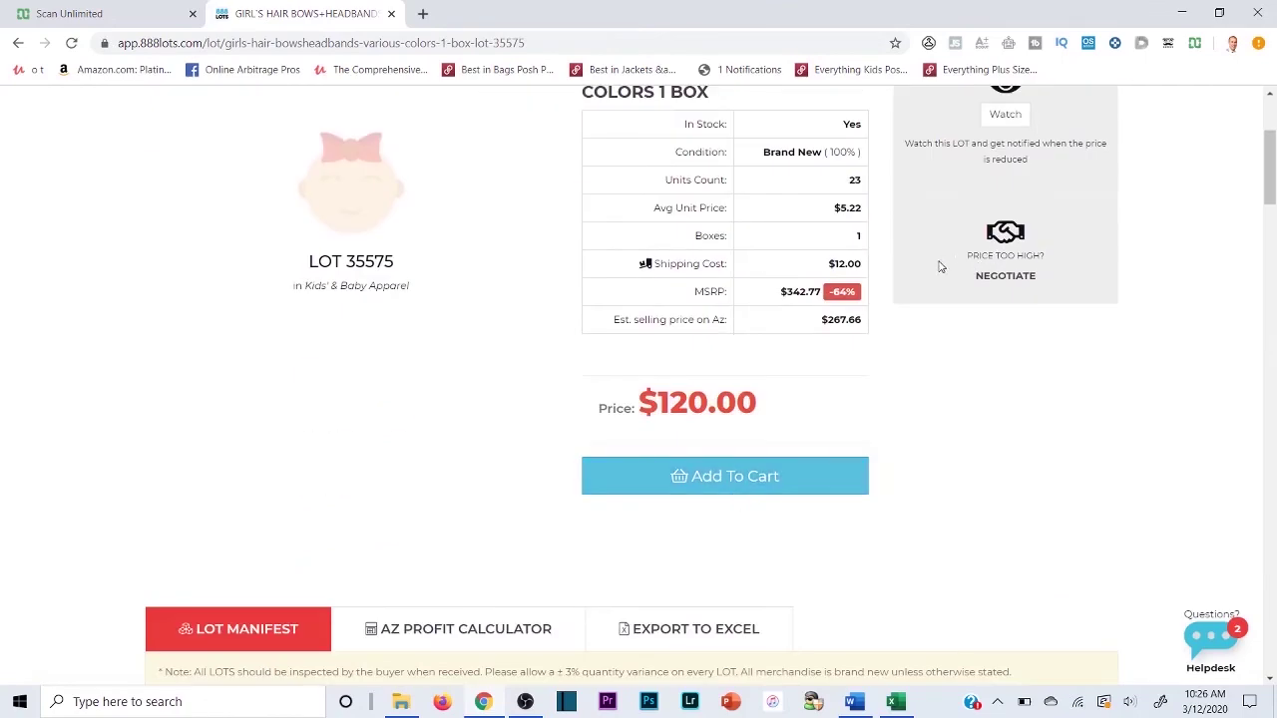
pyautogui.scroll(1, 938, 265)
pyautogui.scroll(3, 991, 262)
# Revisit the book lot's sales ranks in Scan Unlimited, and go back to the hair bow lot on 888Lots
pyautogui.click(99, 13)
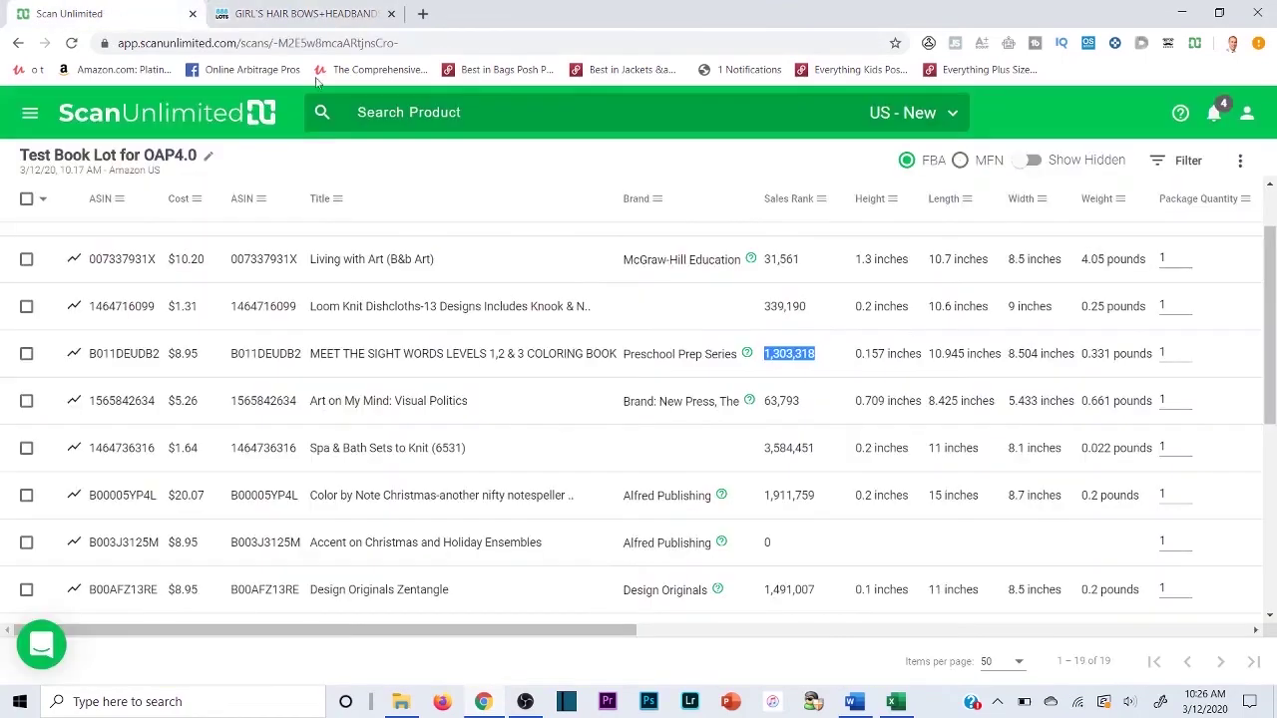
pyautogui.click(657, 160)
pyautogui.click(239, 8)
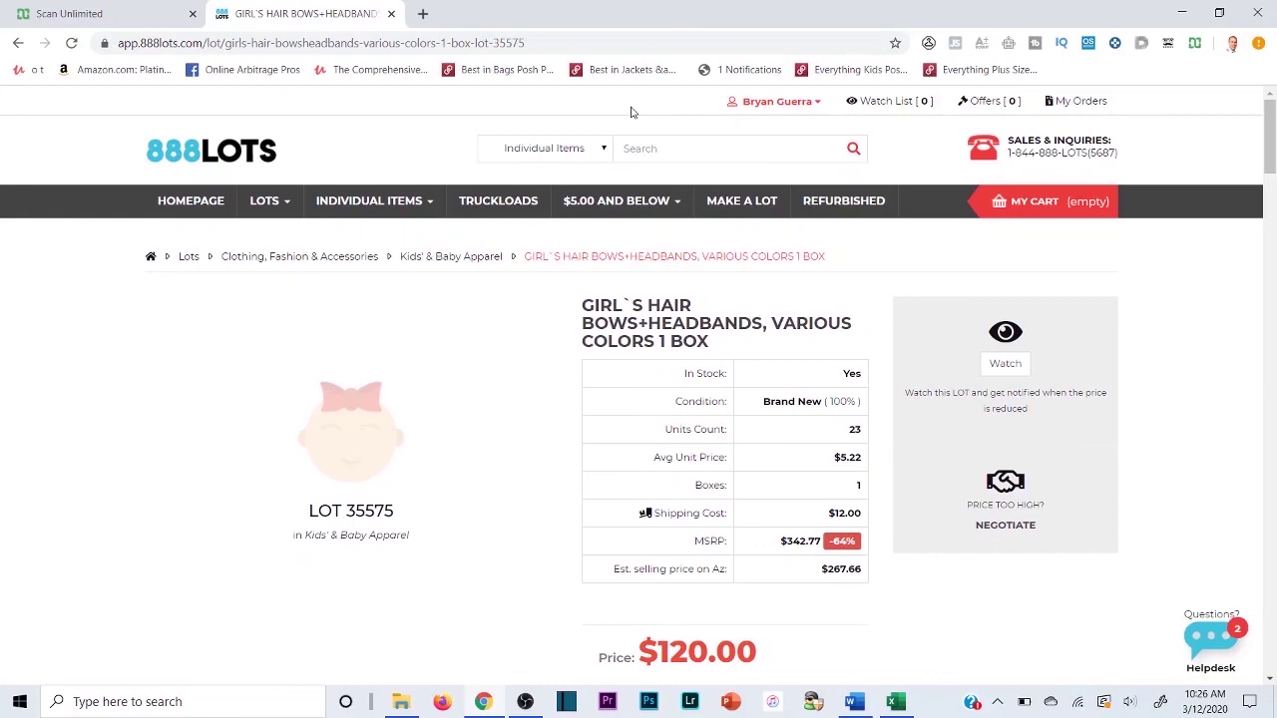
pyautogui.moveTo(649, 202)
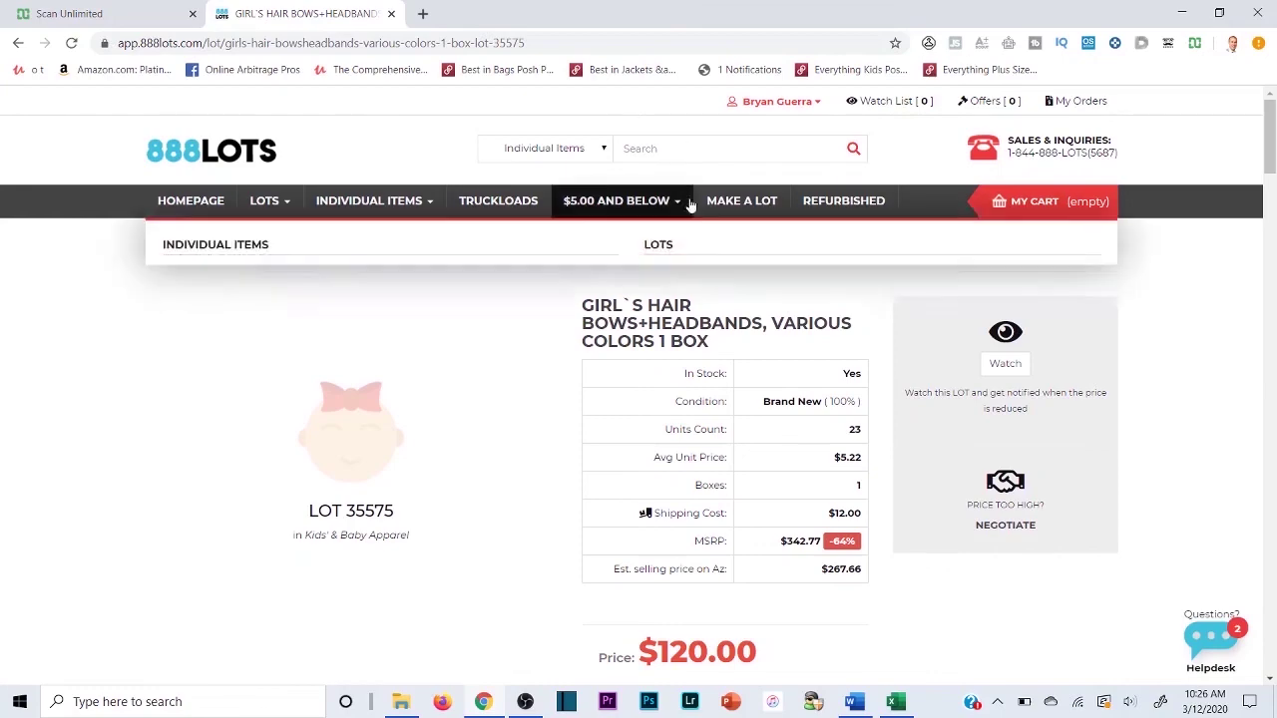